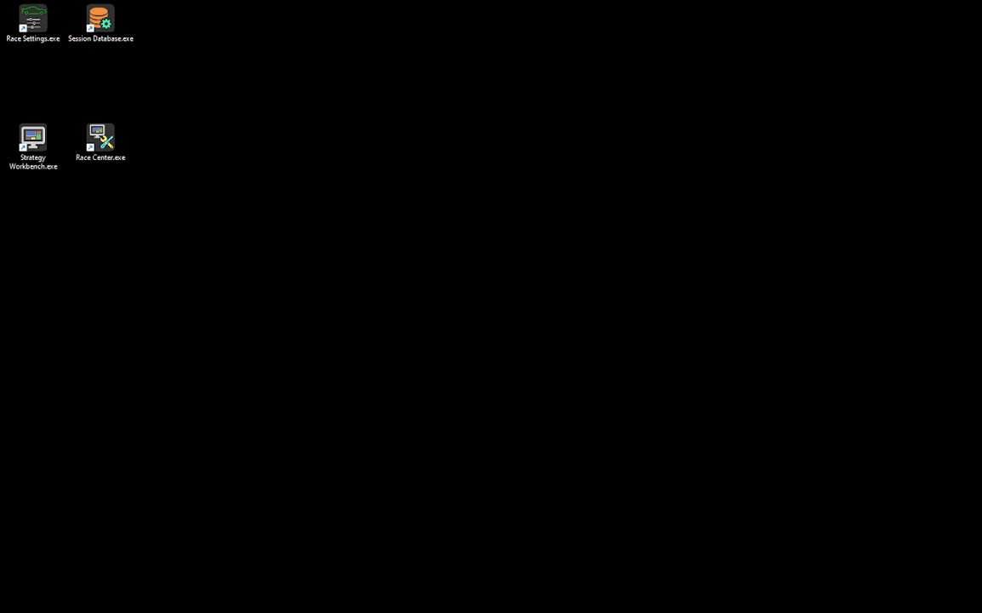
Step: Switch to the browser's Tyre Compounds wiki page and review the list of supported compound identifiers, marking Intermediate
{"action": "left_click_drag", "start_coordinate": [686, 612], "coordinate": [687, 53]}
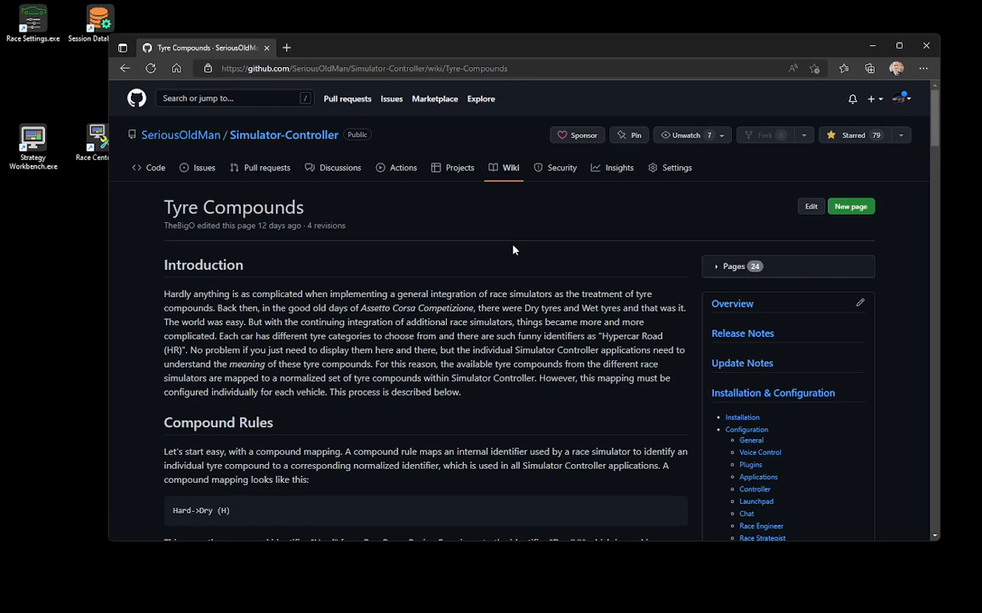
{"action": "scroll", "coordinate": [514, 249], "scroll_direction": "down", "scroll_amount": 5}
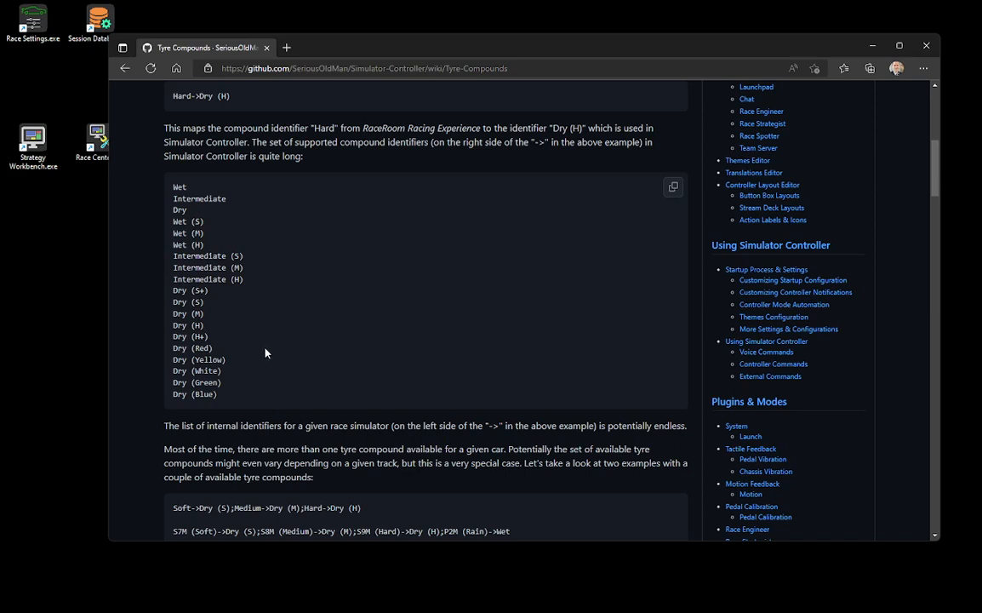
{"action": "scroll", "coordinate": [264, 353], "scroll_direction": "up", "scroll_amount": 2}
{"action": "scroll", "coordinate": [264, 353], "scroll_direction": "down", "scroll_amount": 1}
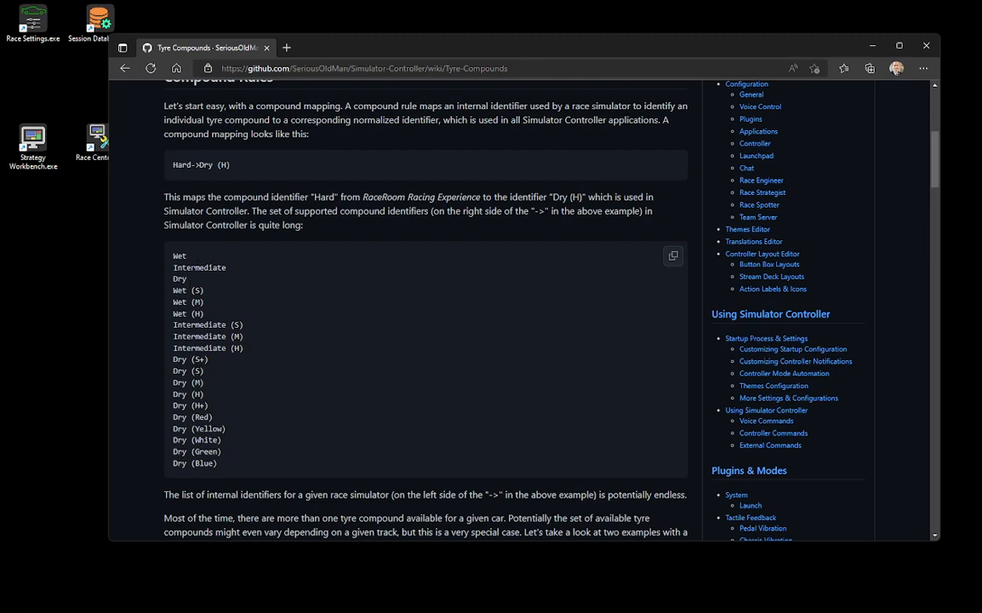
{"action": "double_click", "coordinate": [196, 267]}
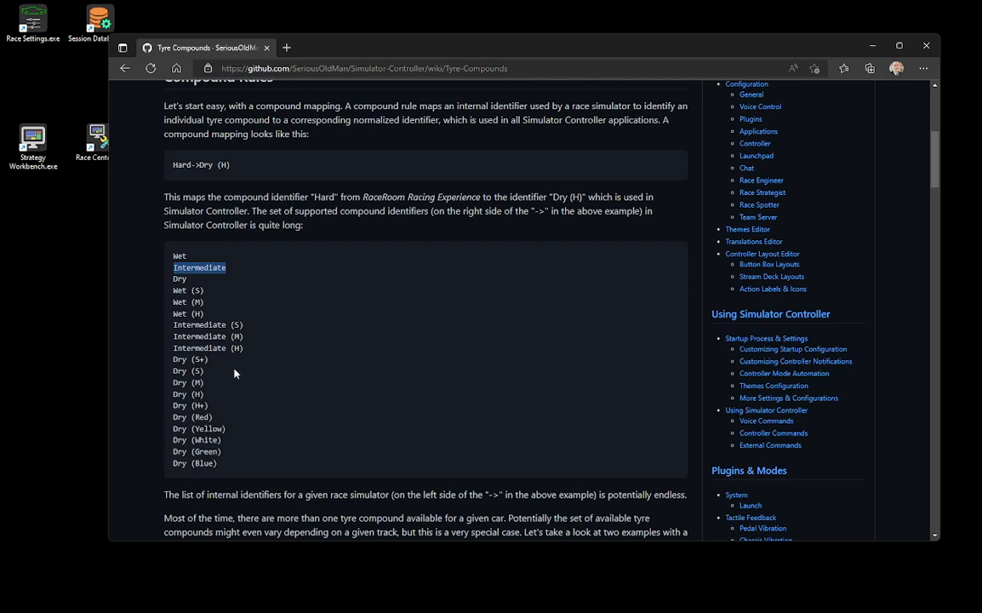
{"action": "scroll", "coordinate": [235, 373], "scroll_direction": "up", "scroll_amount": 1}
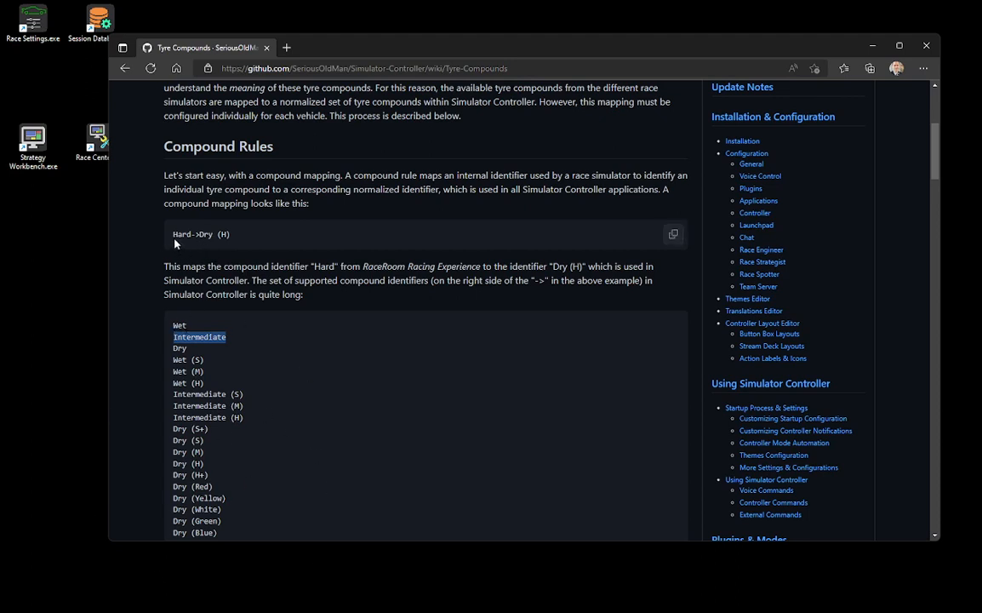
Step: Highlight the example mapping Hard->Dry (H), marking its internal identifier Hard and its normalized identifier Dry (H)
{"action": "left_click_drag", "start_coordinate": [171, 234], "coordinate": [232, 235]}
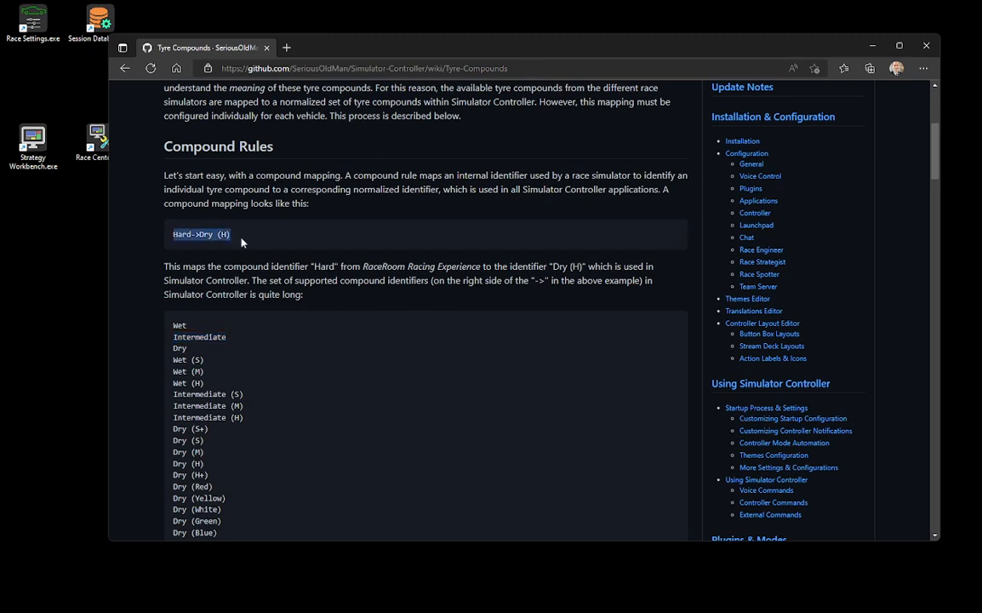
{"action": "left_click", "coordinate": [194, 239]}
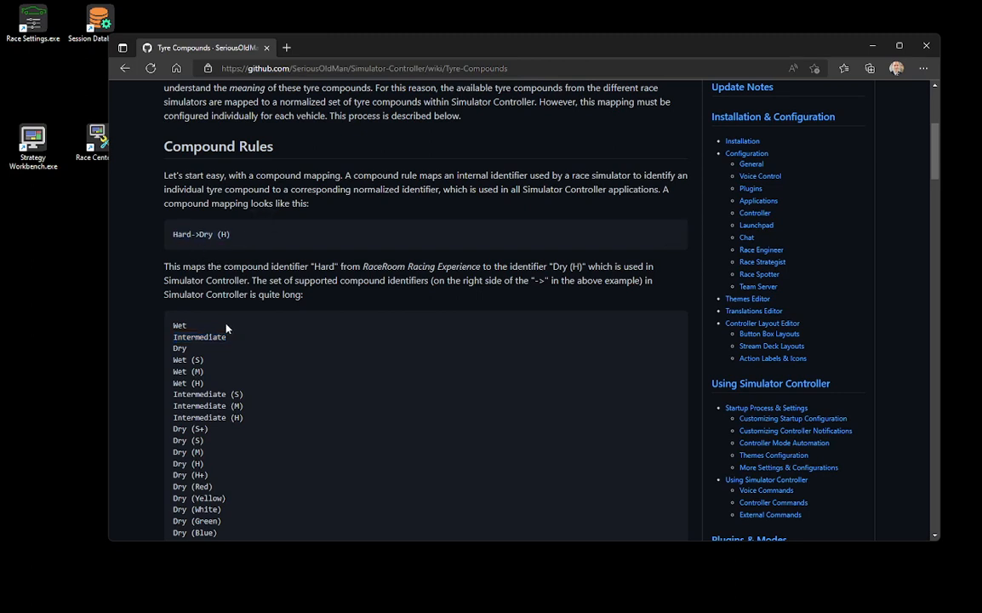
{"action": "double_click", "coordinate": [181, 234]}
{"action": "left_click", "coordinate": [195, 235]}
{"action": "left_click_drag", "start_coordinate": [199, 235], "coordinate": [230, 234]}
Step: Read the two example rules that map several tyre compounds for a single car
{"action": "scroll", "coordinate": [245, 435], "scroll_direction": "down", "scroll_amount": 2}
{"action": "scroll", "coordinate": [245, 434], "scroll_direction": "down", "scroll_amount": 3}
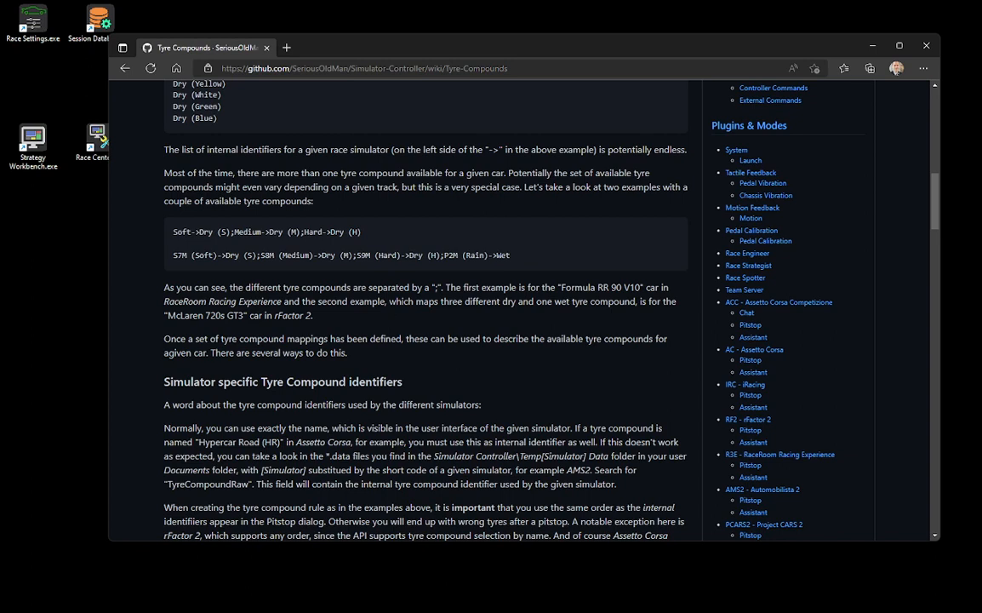
{"action": "scroll", "coordinate": [385, 299], "scroll_direction": "up", "scroll_amount": 3}
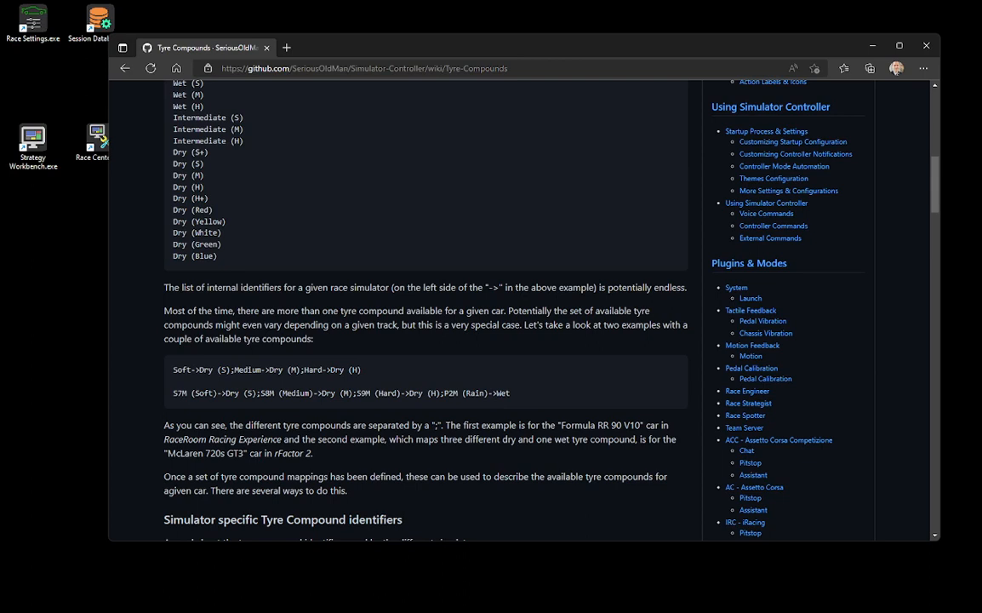
Step: Switch to File Explorer and open the AMS2 folder under Controller, Resources, Simulator Data
{"action": "key", "text": "alt+Tab"}
{"action": "left_click_drag", "start_coordinate": [830, 609], "coordinate": [673, 126]}
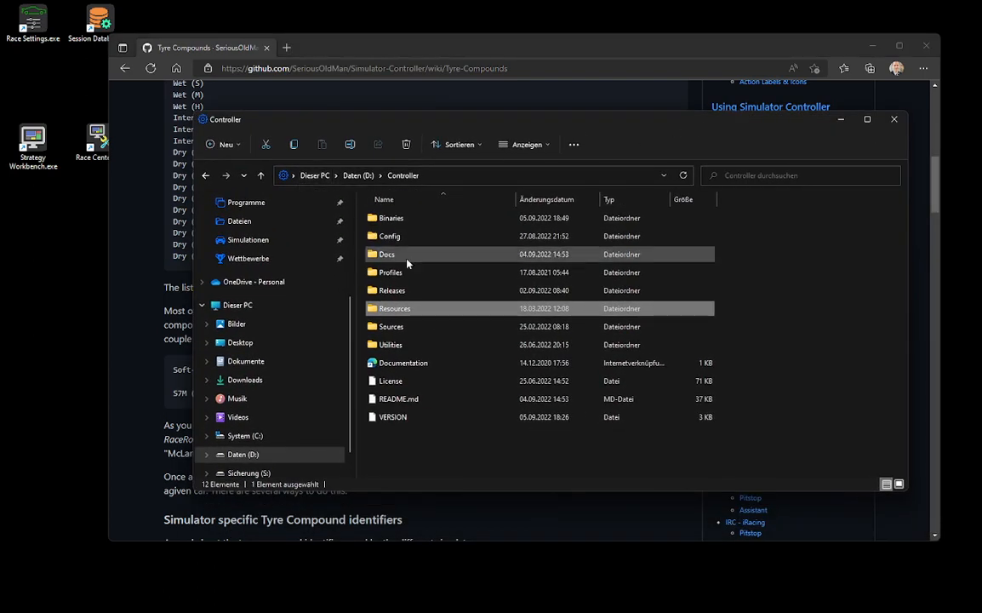
{"action": "mouse_move", "coordinate": [402, 271]}
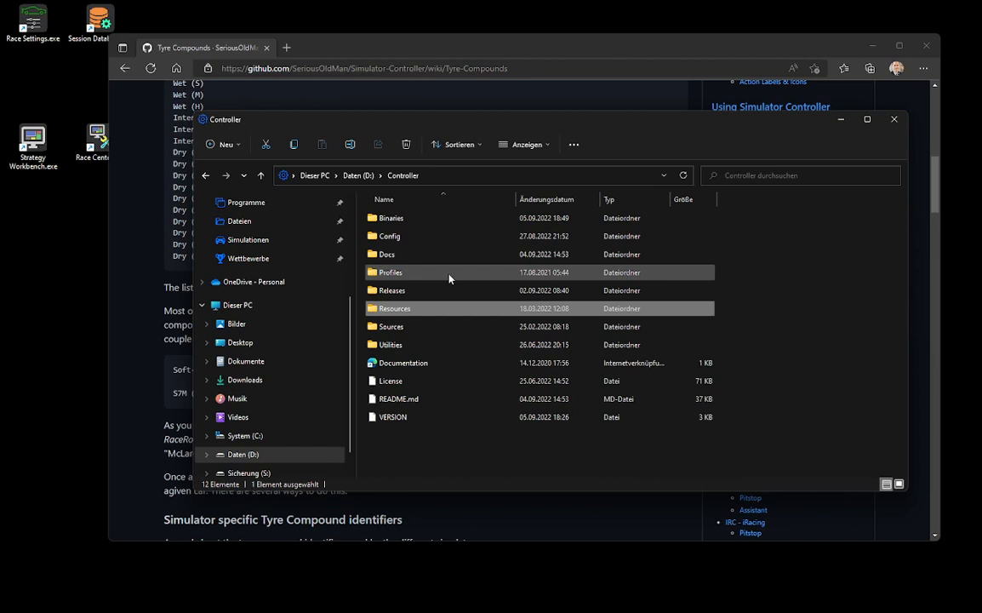
{"action": "mouse_move", "coordinate": [450, 278]}
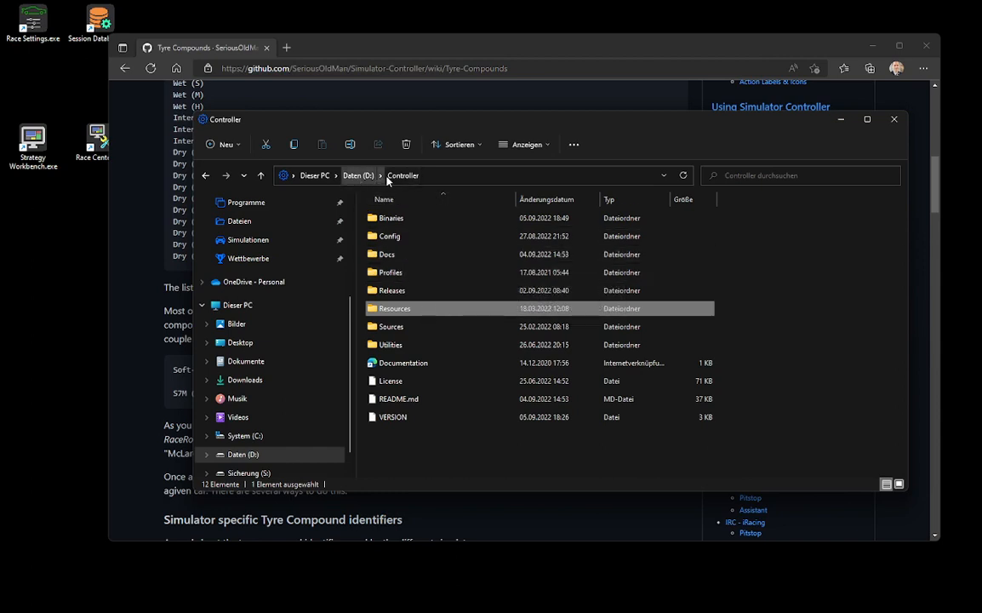
{"action": "double_click", "coordinate": [399, 312]}
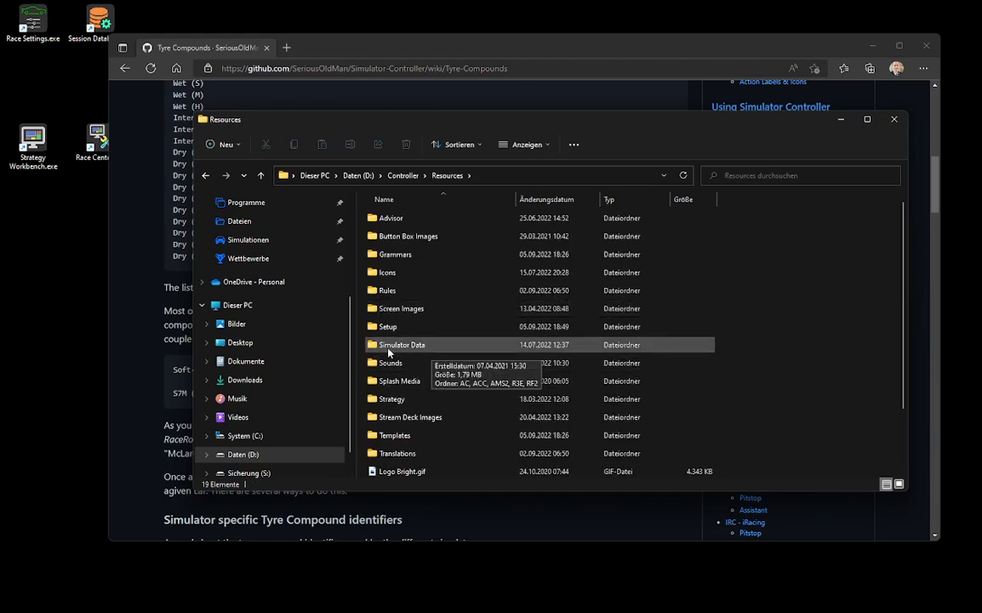
{"action": "double_click", "coordinate": [402, 344]}
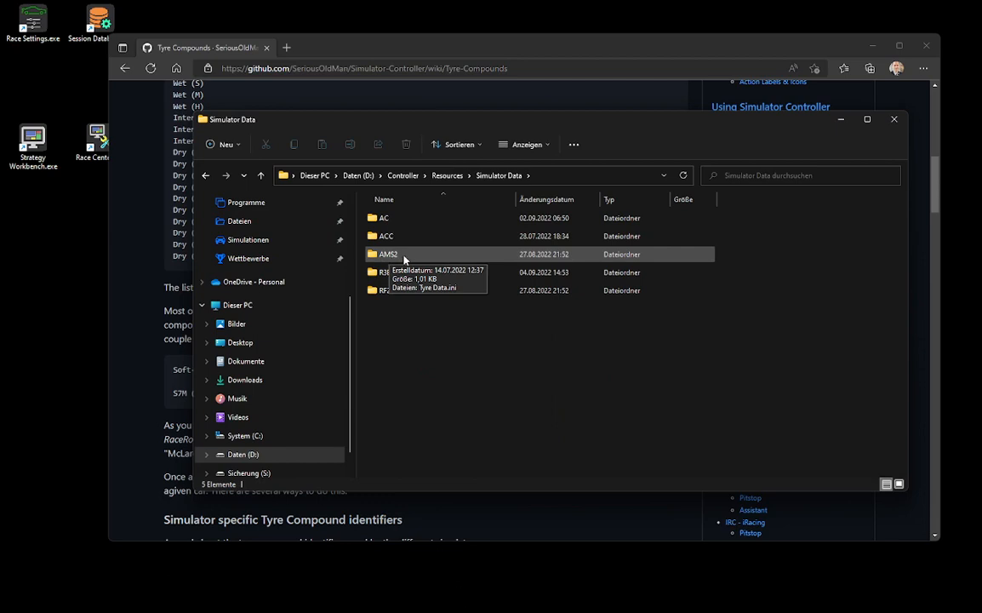
{"action": "double_click", "coordinate": [405, 257]}
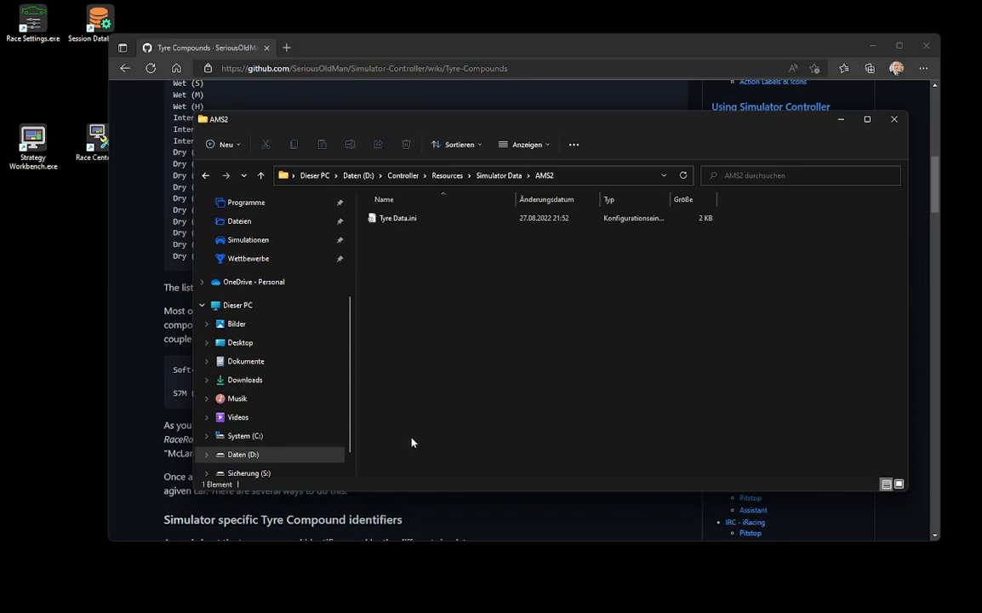
Step: Switch to the AMS2 Tyre Data.ini file in Notepad++ and highlight the car name and track wildcard of the Porsche 911 GT1-98 rule
{"action": "left_click_drag", "start_coordinate": [536, 612], "coordinate": [336, 65]}
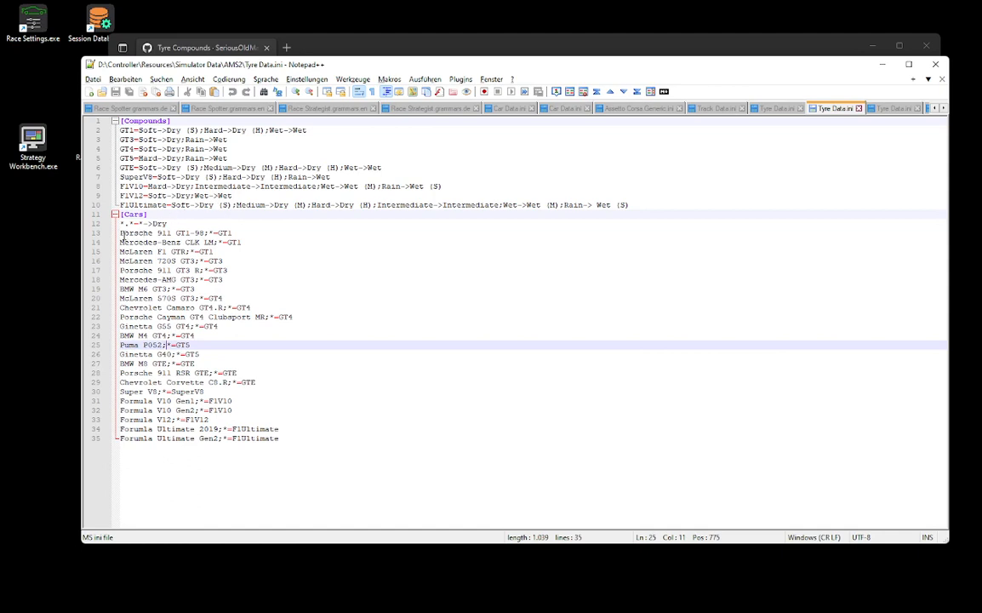
{"action": "left_click_drag", "start_coordinate": [124, 233], "coordinate": [217, 232]}
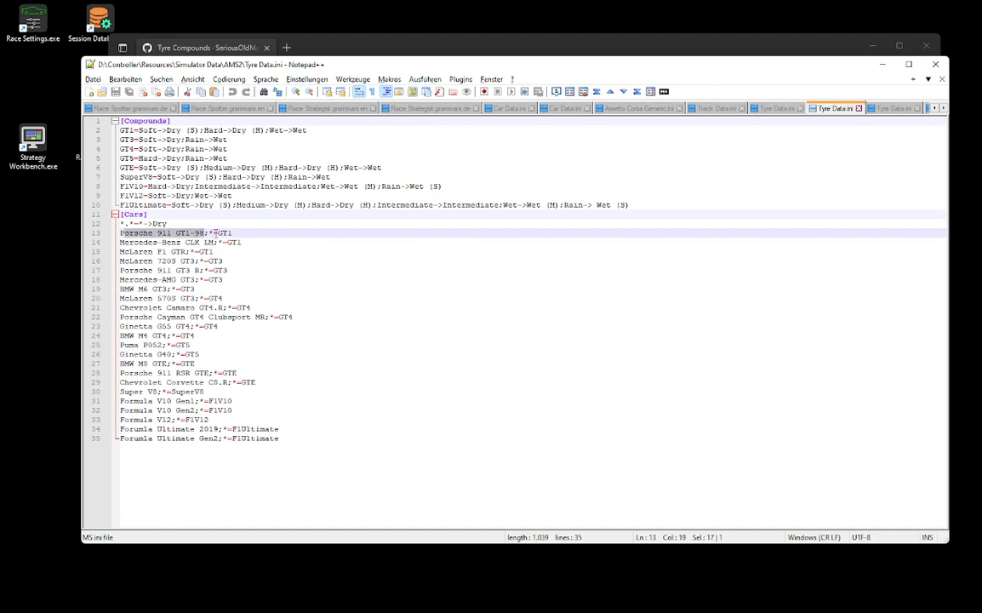
{"action": "left_click", "coordinate": [210, 232]}
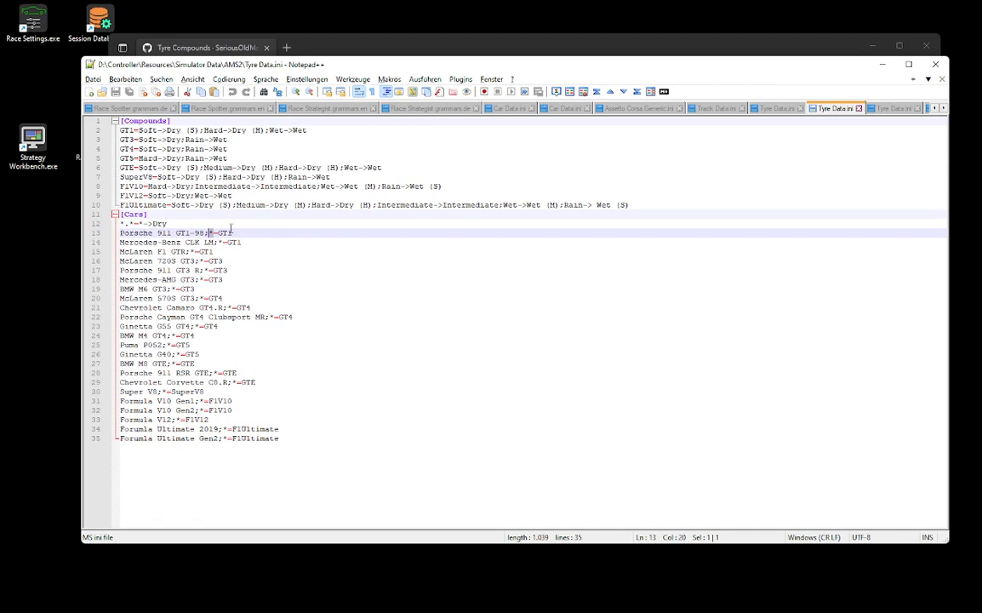
Step: Duplicate the Porsche 911 GT1-98 rule with track Nurburgring and compound set GT1-special, and delete this trial line again
{"action": "key", "text": "Right"}
{"action": "left_click_drag", "start_coordinate": [220, 224], "coordinate": [252, 232]}
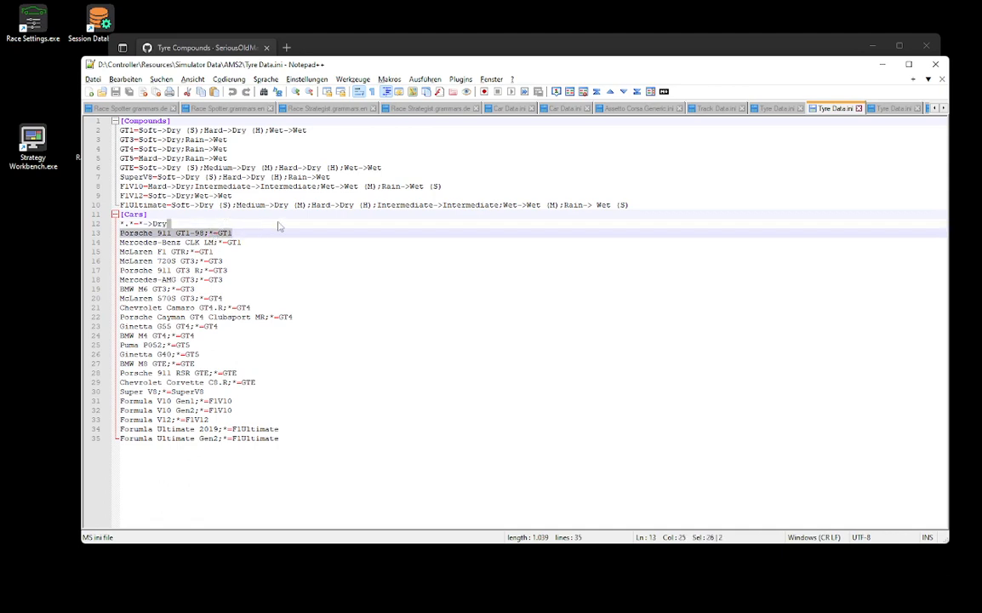
{"action": "key", "text": "ctrl+v"}
{"action": "key", "text": "ctrl+v"}
{"action": "key", "text": "Left"}
{"action": "key", "text": "Left"}
{"action": "key", "text": "Left"}
{"action": "key", "text": "Left"}
{"action": "key", "text": "Left"}
{"action": "key", "text": "Left"}
{"action": "key", "text": "Right"}
{"action": "key", "text": "shift+Right"}
{"action": "type", "text": "Nurburgri"}
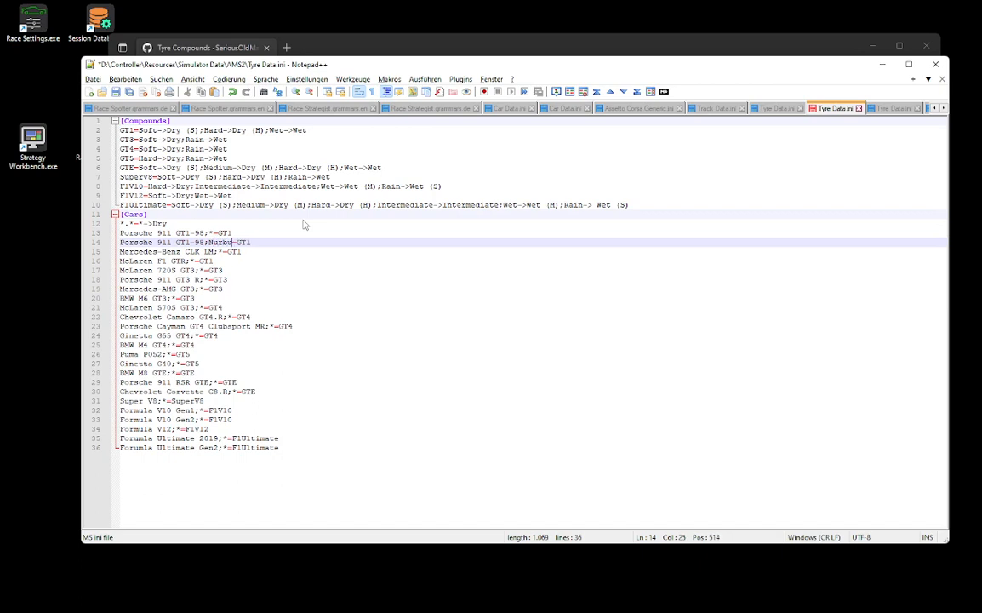
{"action": "type", "text": "ng"}
{"action": "key", "text": "End"}
{"action": "type", "text": "-special"}
{"action": "left_click_drag", "start_coordinate": [246, 229], "coordinate": [324, 242]}
{"action": "key", "text": "Delete"}
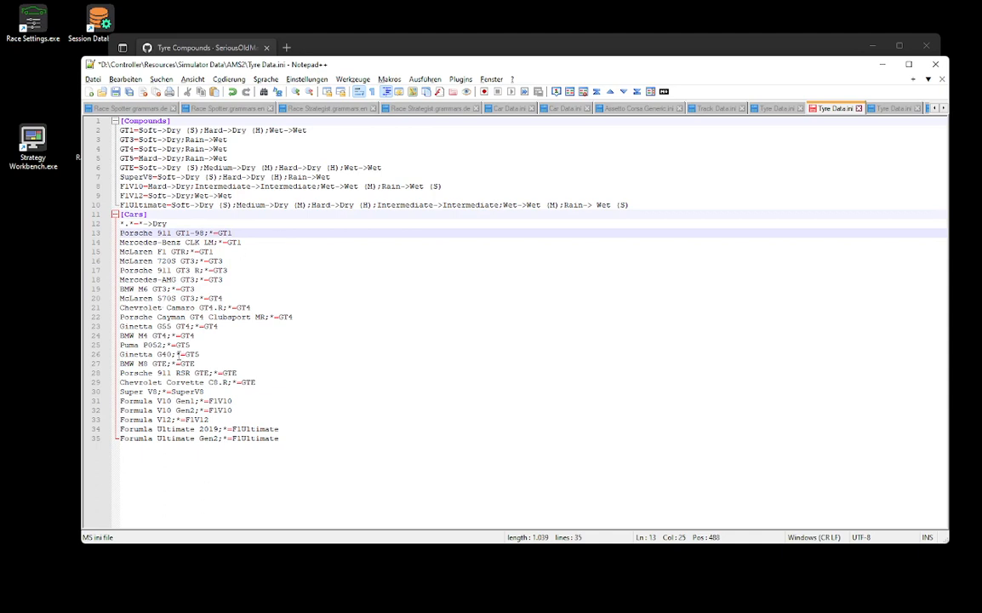
Step: Highlight the track wildcard, car name and GT1 compound set reference in the Porsche 911 GT1-98 rule
{"action": "left_click", "coordinate": [210, 235]}
{"action": "key", "text": "shift+Left"}
{"action": "left_click", "coordinate": [121, 232]}
{"action": "left_click_drag", "start_coordinate": [120, 232], "coordinate": [205, 233]}
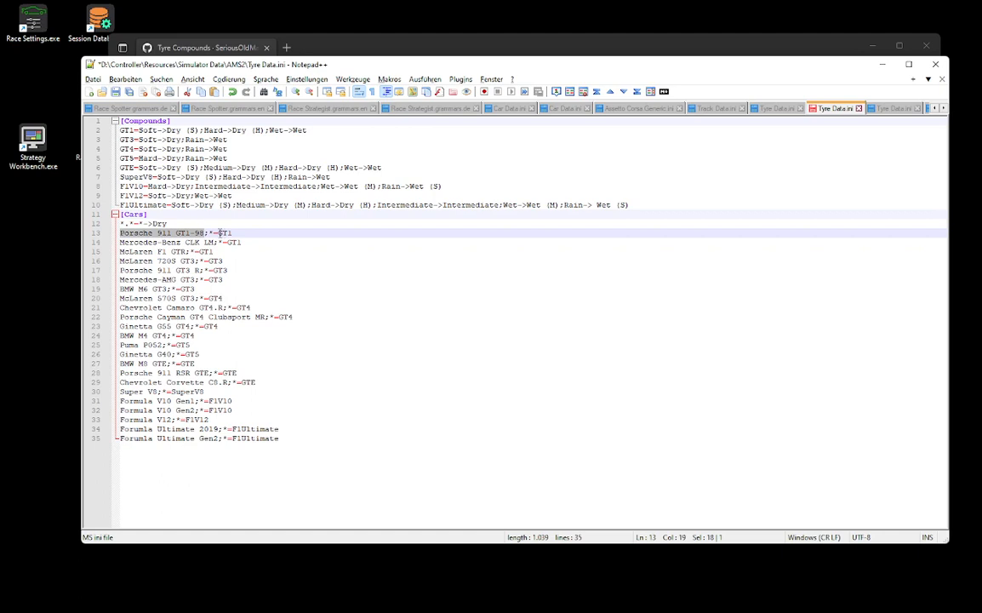
{"action": "double_click", "coordinate": [223, 233]}
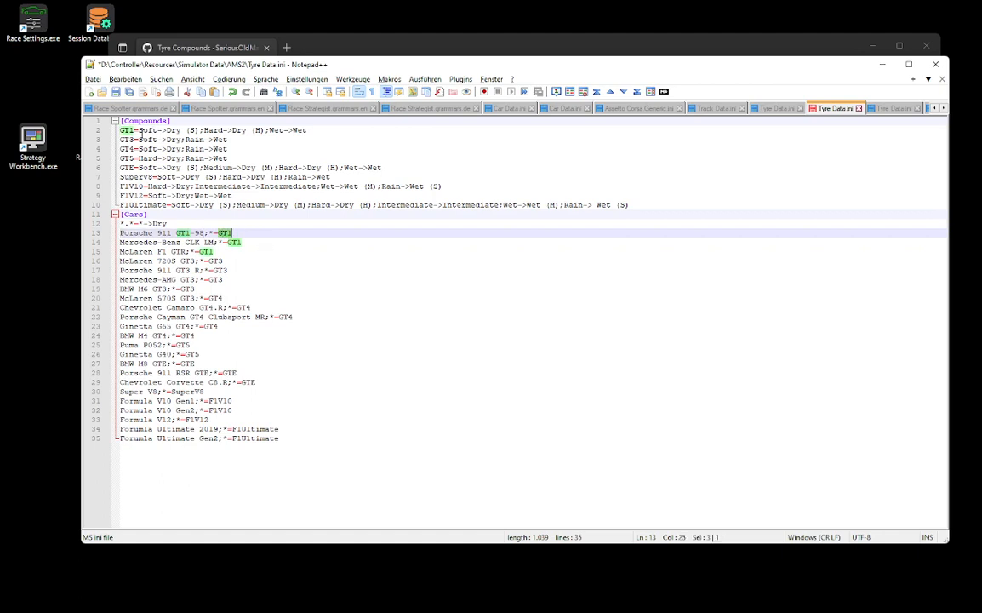
Step: Examine the GT1 and GT3 compound definitions, highlighting Soft, the whole GT1 line and its Dry (S) identifier
{"action": "left_click", "coordinate": [138, 130]}
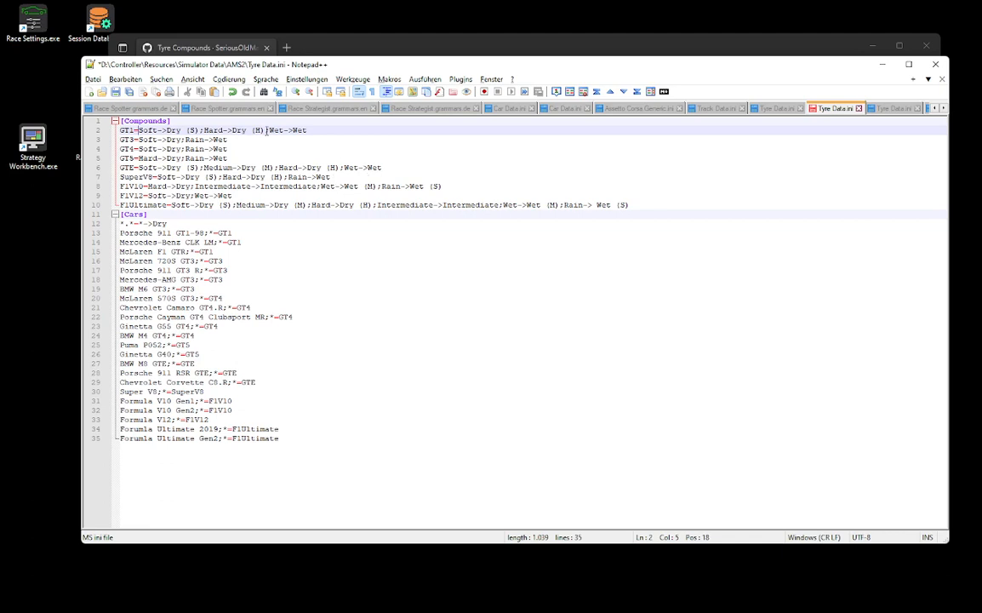
{"action": "left_click_drag", "start_coordinate": [158, 140], "coordinate": [140, 140]}
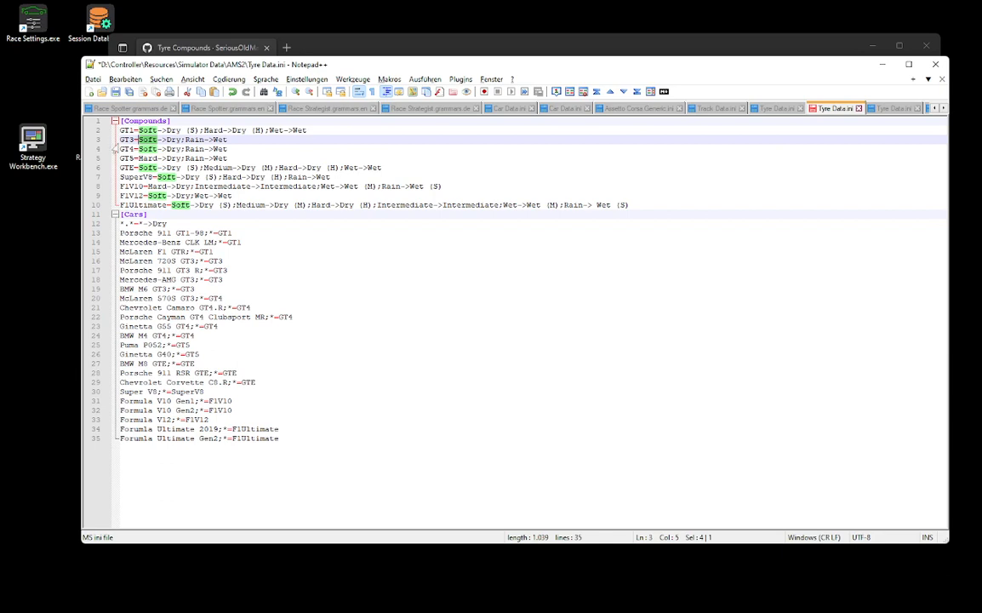
{"action": "key", "text": "shift+F3"}
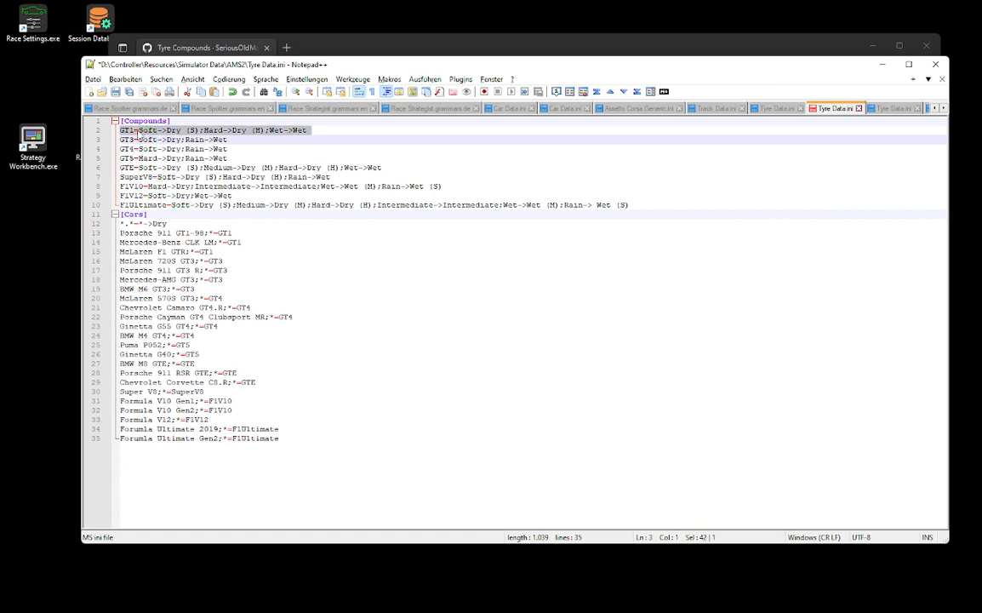
{"action": "left_click", "coordinate": [138, 130]}
{"action": "key", "text": "Right"}
{"action": "key", "text": "Right"}
{"action": "key", "text": "Right"}
{"action": "key", "text": "Right"}
{"action": "key", "text": "Right"}
{"action": "key", "text": "Right"}
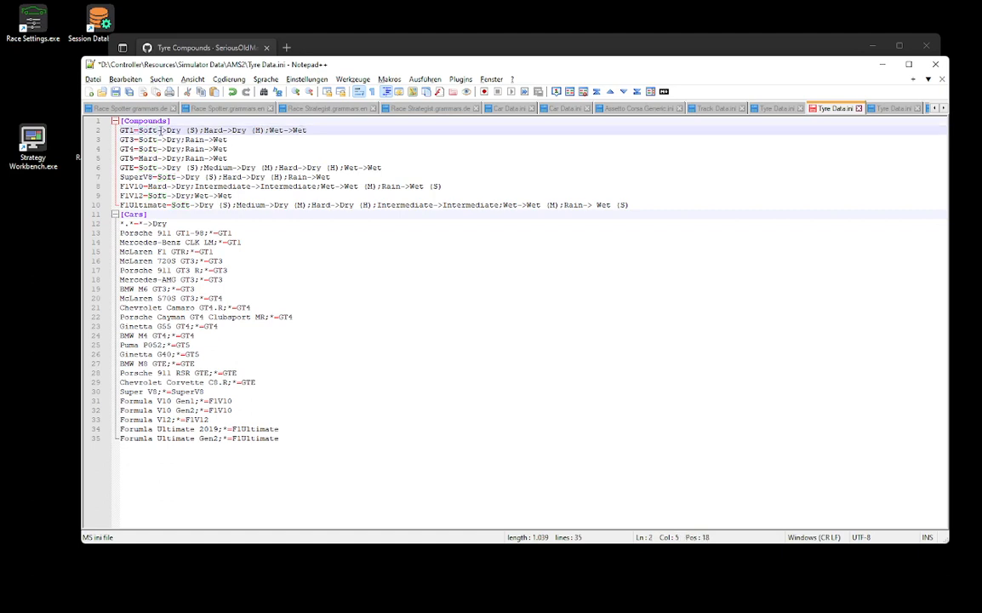
{"action": "key", "text": "shift+Right"}
{"action": "key", "text": "shift+Right"}
{"action": "key", "text": "shift+Right"}
{"action": "key", "text": "shift+Right"}
{"action": "key", "text": "shift+Right"}
{"action": "key", "text": "shift+Right"}
{"action": "key", "text": "shift+Right"}
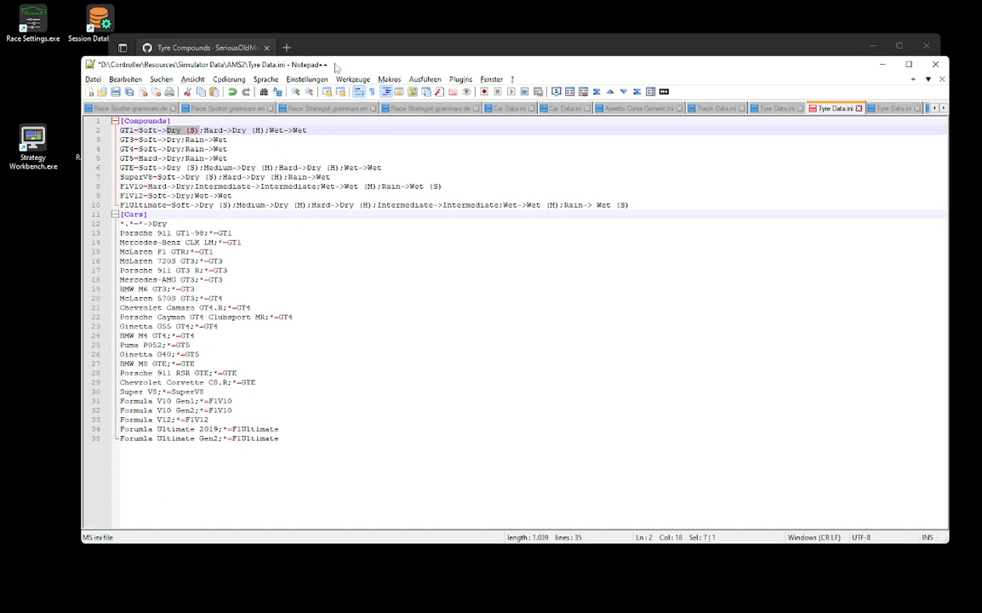
Step: Check the wiki's list of supported compound identifiers in the browser and return to Tyre Data.ini in Notepad++
{"action": "left_click", "coordinate": [304, 42]}
{"action": "scroll", "coordinate": [264, 172], "scroll_direction": "up", "scroll_amount": 3}
{"action": "scroll", "coordinate": [264, 172], "scroll_direction": "up", "scroll_amount": 2}
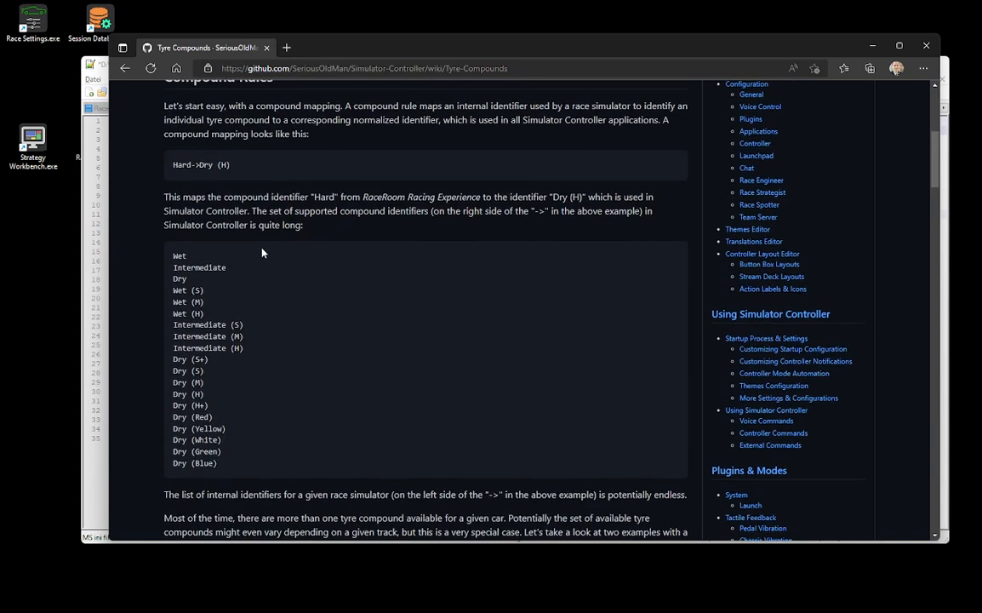
{"action": "left_click", "coordinate": [80, 292]}
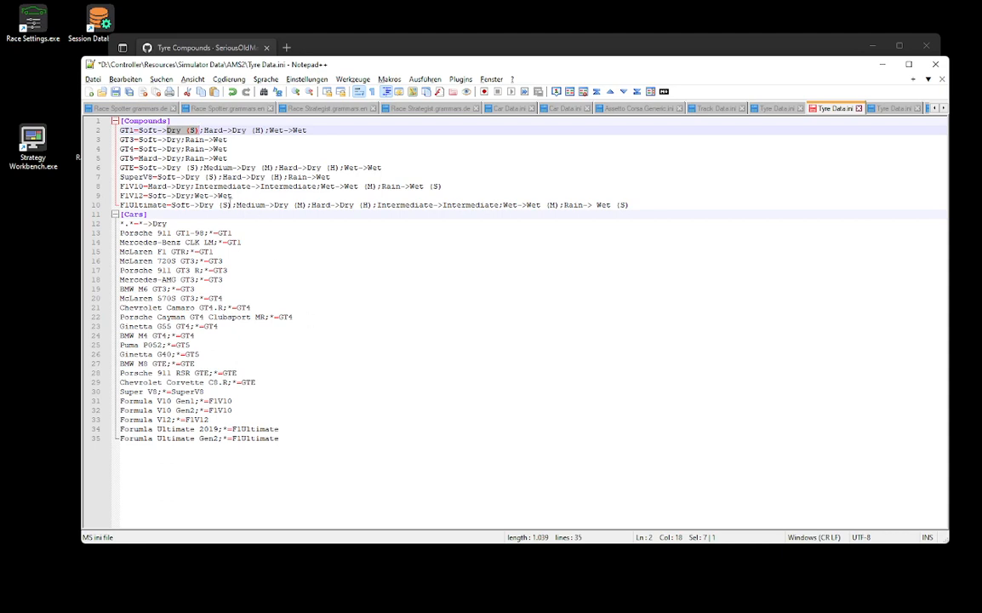
Step: Switch to File Explorer and open the Simulator Data folder inside Simulator Controller in the user's documents (Dokumente)
{"action": "key", "text": "alt+Tab"}
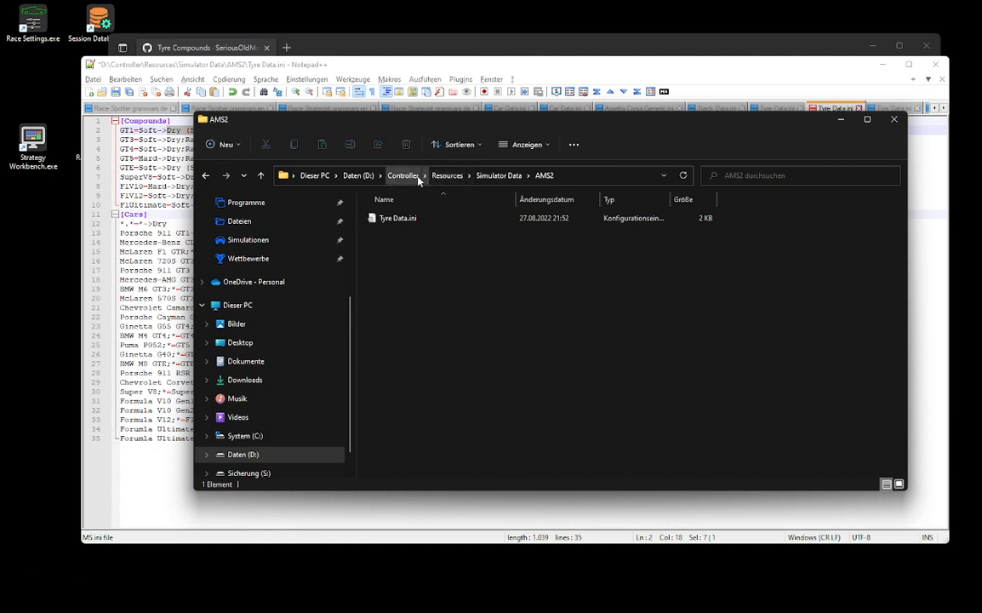
{"action": "left_click", "coordinate": [255, 362]}
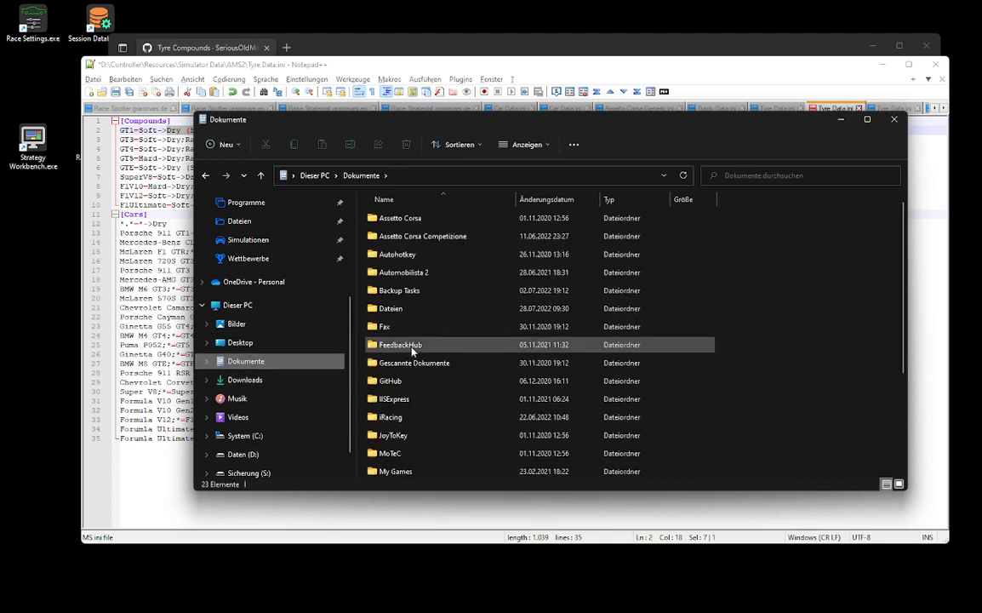
{"action": "scroll", "coordinate": [424, 407], "scroll_direction": "down", "scroll_amount": 3}
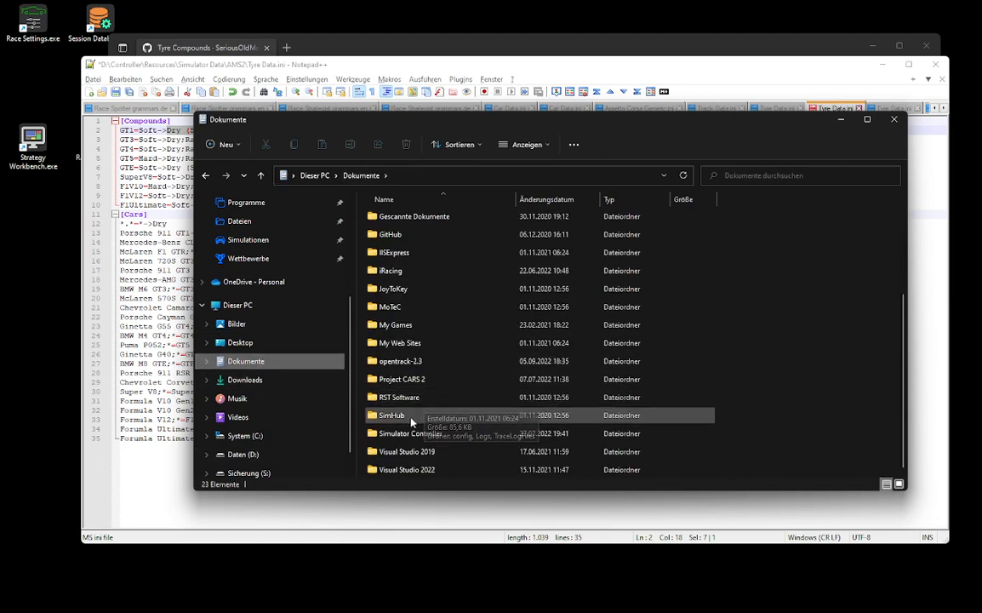
{"action": "left_click", "coordinate": [409, 436]}
{"action": "double_click", "coordinate": [410, 436]}
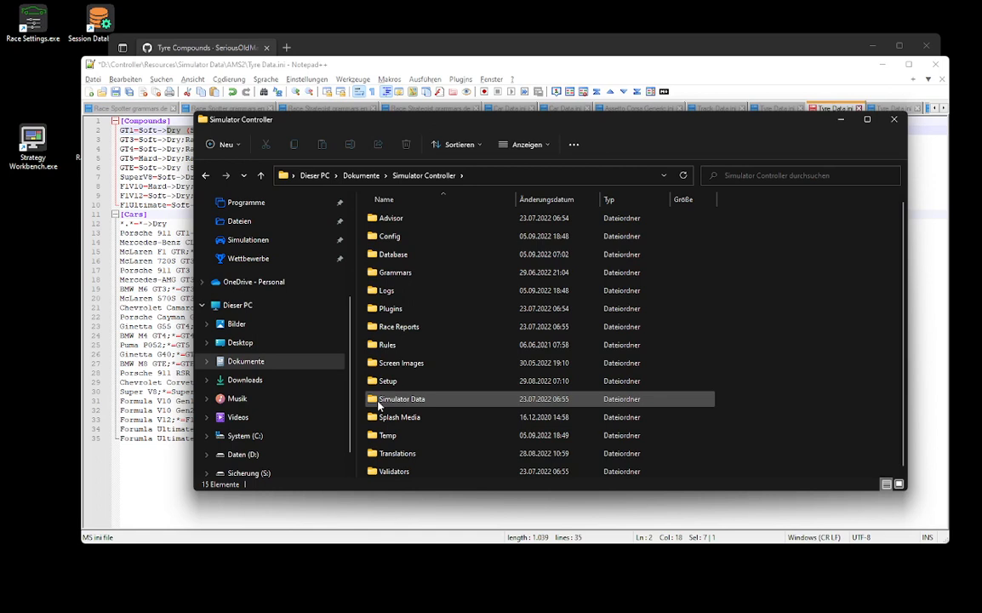
{"action": "double_click", "coordinate": [401, 398]}
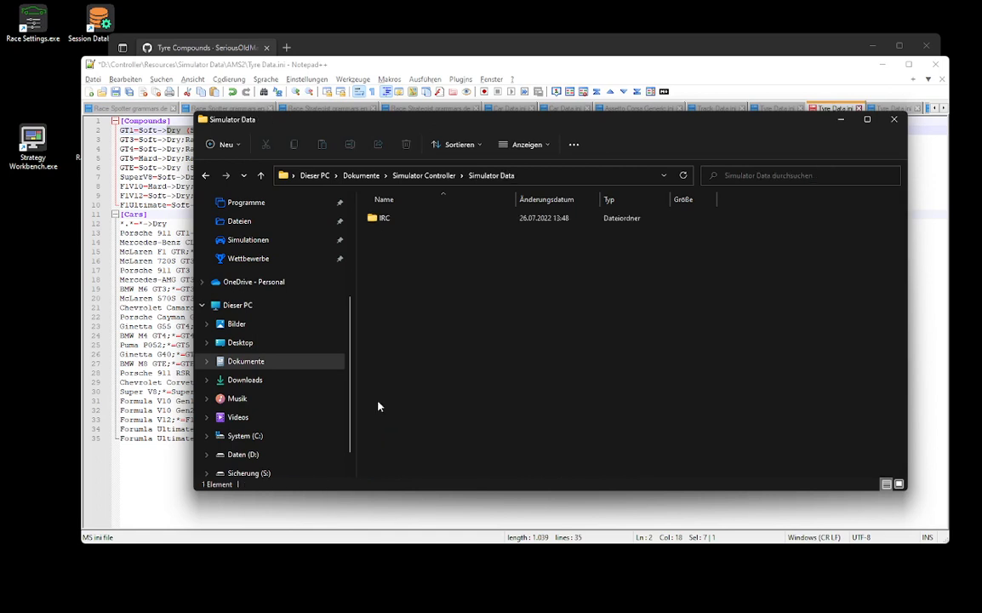
Step: Create a folder named AMS2 inside the user's Simulator Data folder
{"action": "right_click", "coordinate": [397, 241]}
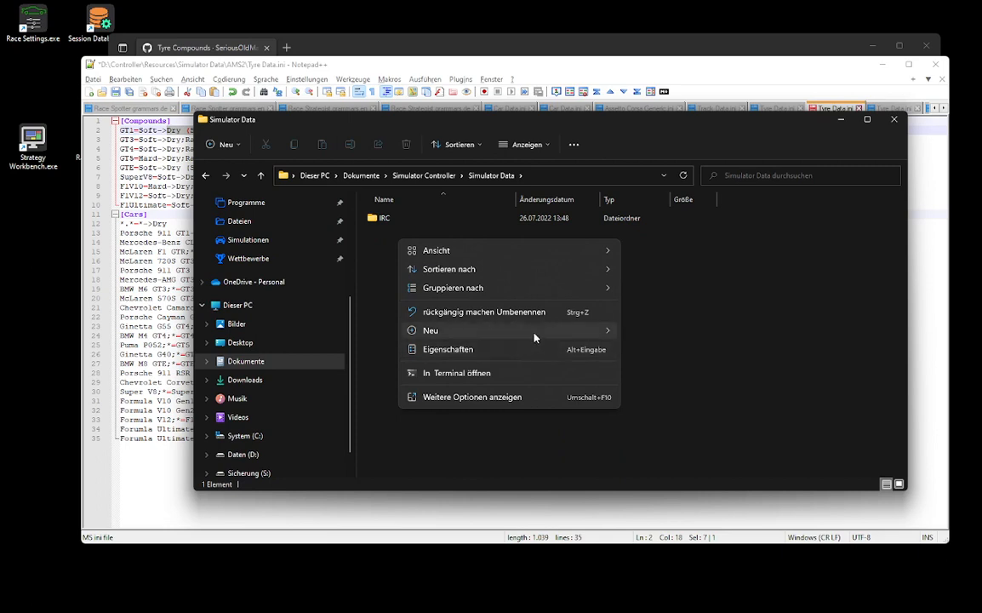
{"action": "mouse_move", "coordinate": [535, 338]}
{"action": "left_click", "coordinate": [644, 337]}
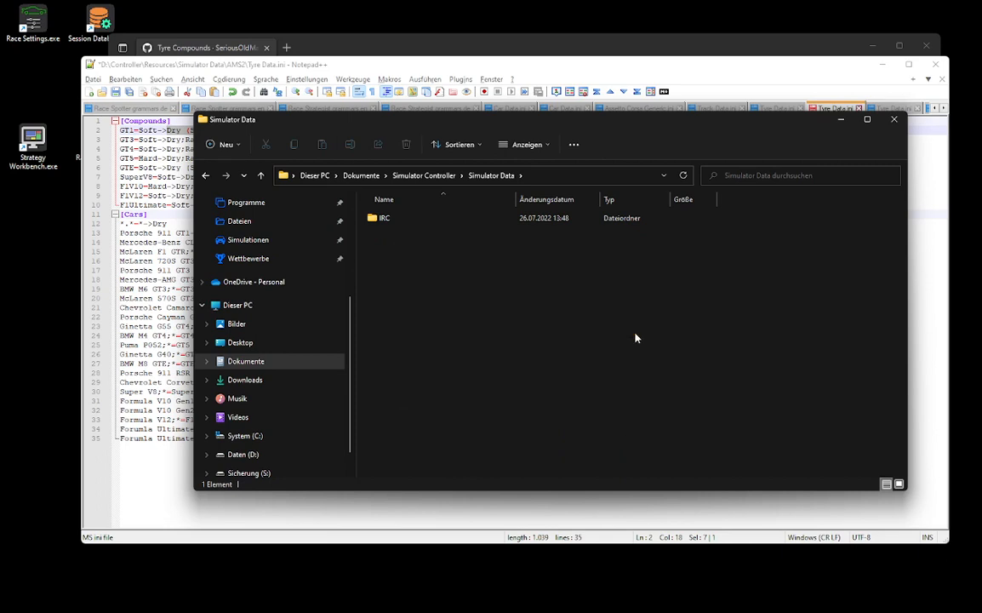
{"action": "type", "text": "AMS2"}
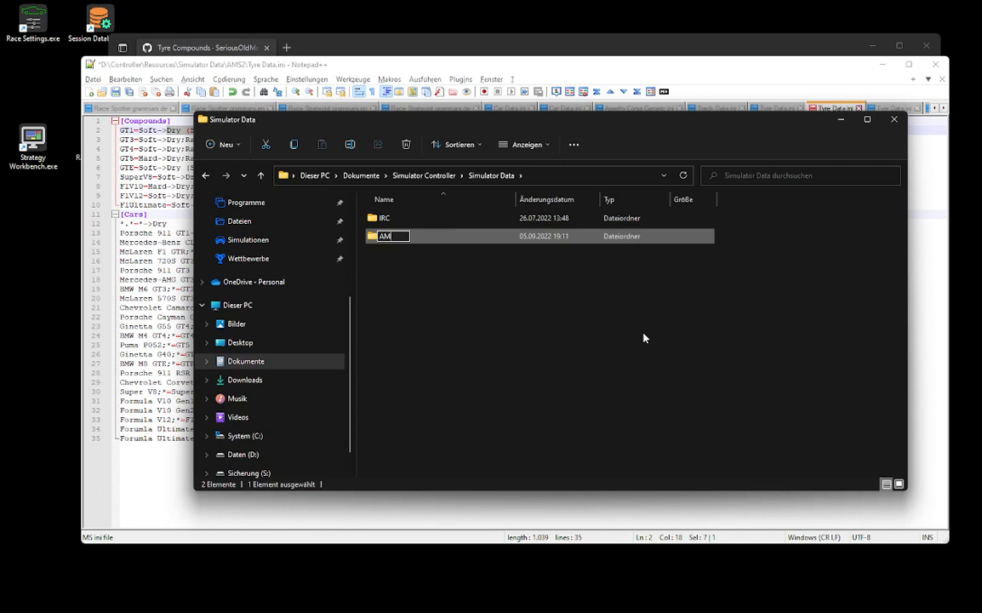
{"action": "key", "text": "Return"}
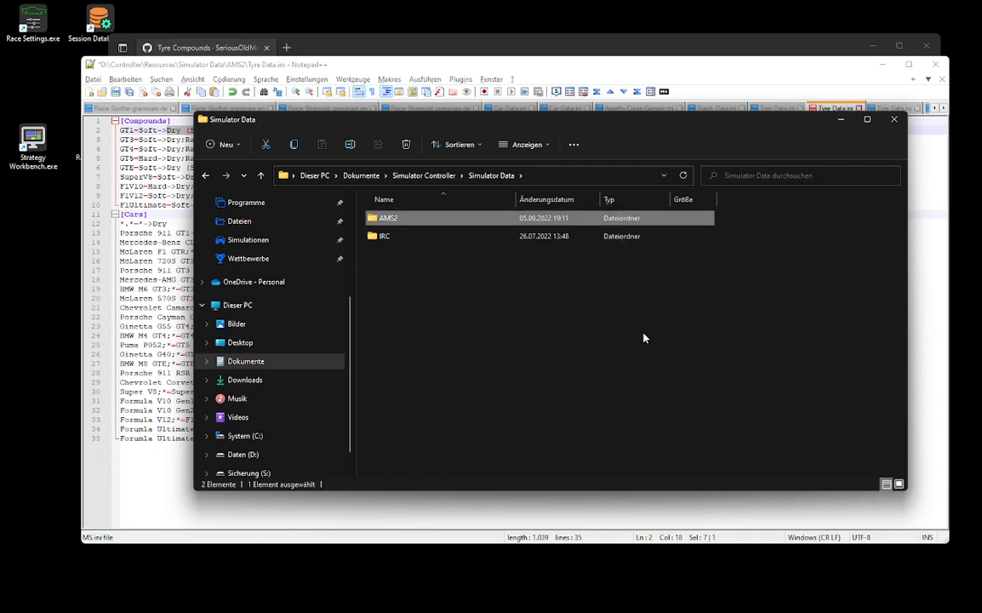
Step: Open the AMS2 folder, review the rules of Tyre Data.ini in Notepad++ and return to File Explorer
{"action": "key", "text": "Return"}
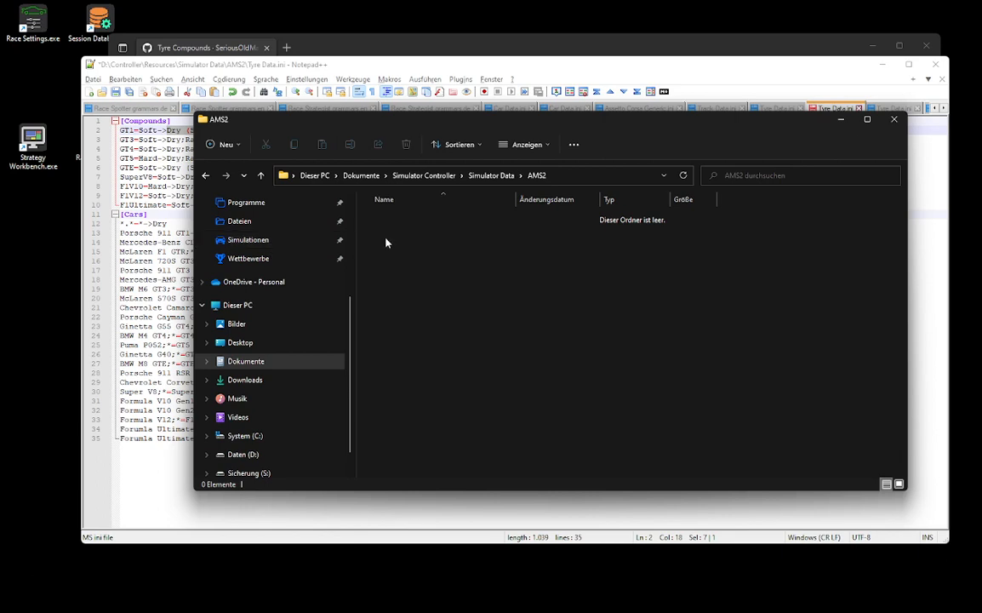
{"action": "left_click", "coordinate": [312, 64]}
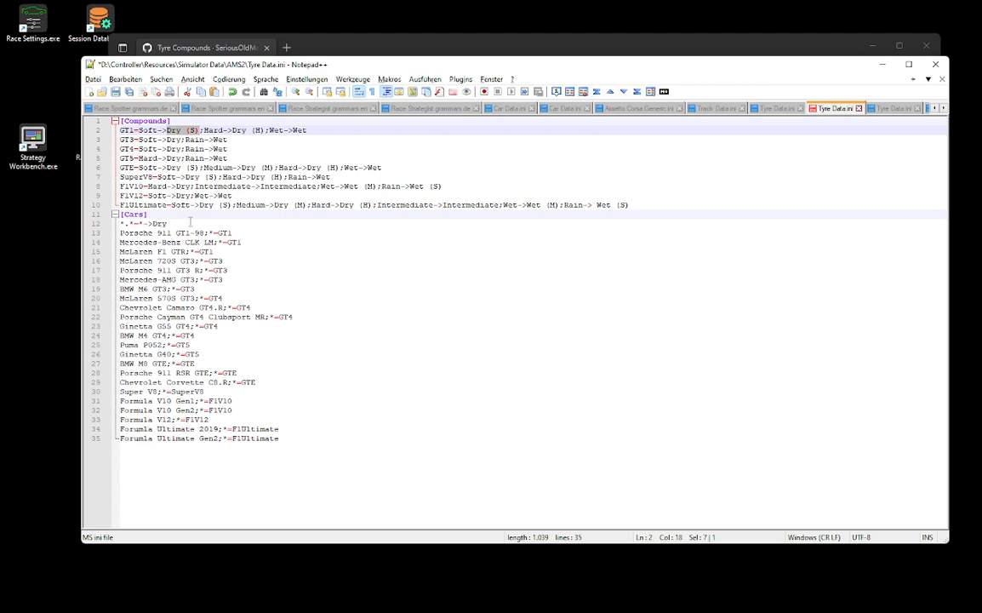
{"action": "left_click", "coordinate": [316, 48]}
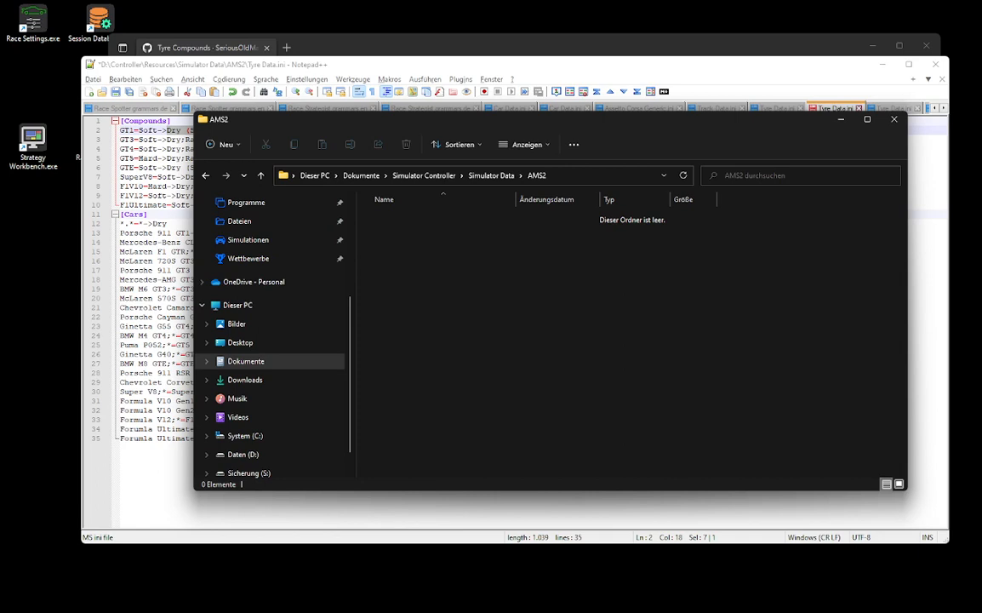
Step: Open Session Database and select the Automobilista 2 simulator with the Cadillac DPi-VR car
{"action": "left_click", "coordinate": [100, 22]}
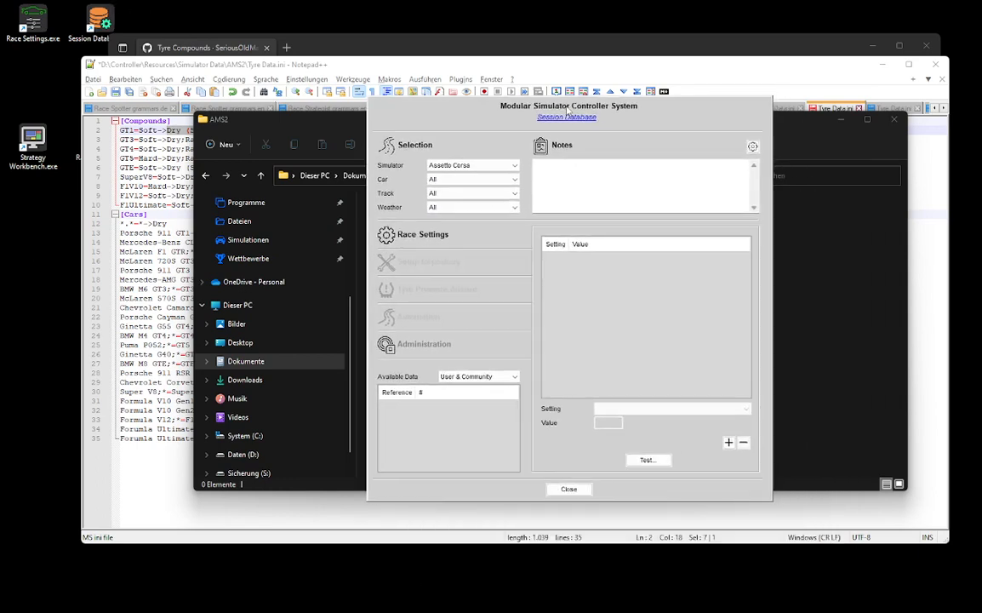
{"action": "left_click", "coordinate": [478, 166]}
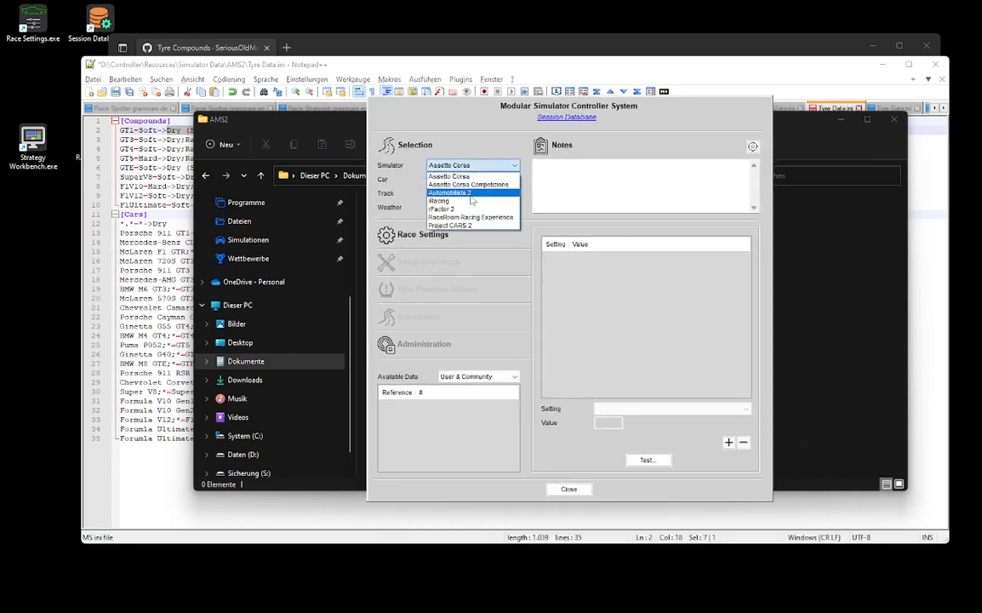
{"action": "left_click", "coordinate": [466, 184]}
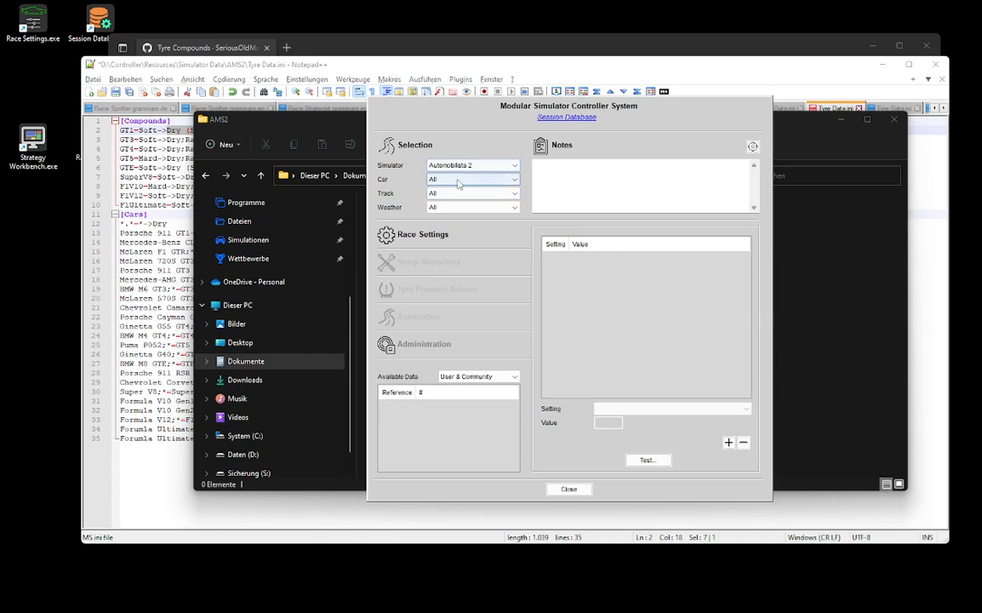
{"action": "left_click", "coordinate": [459, 181]}
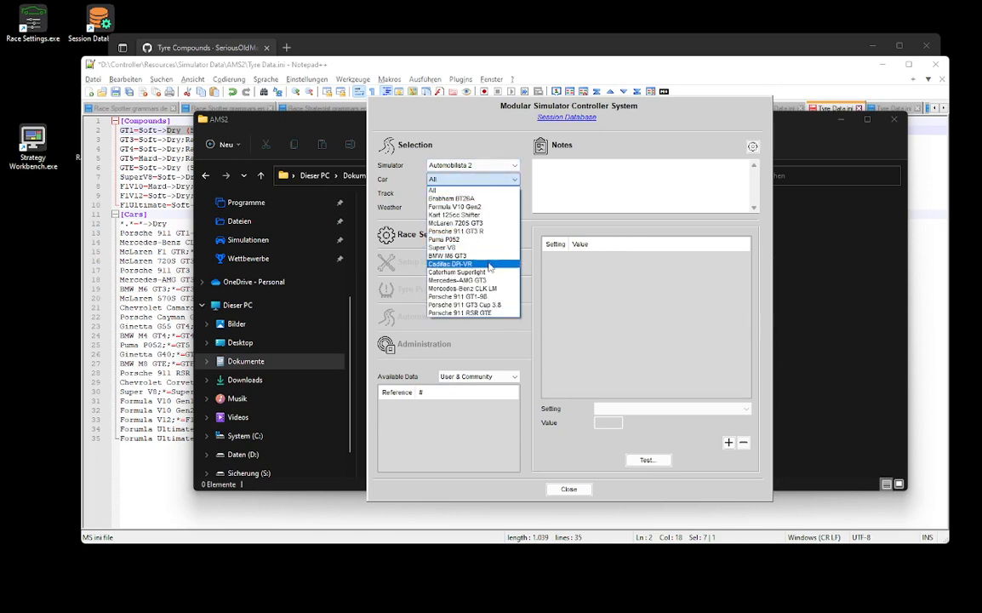
{"action": "left_click", "coordinate": [489, 267]}
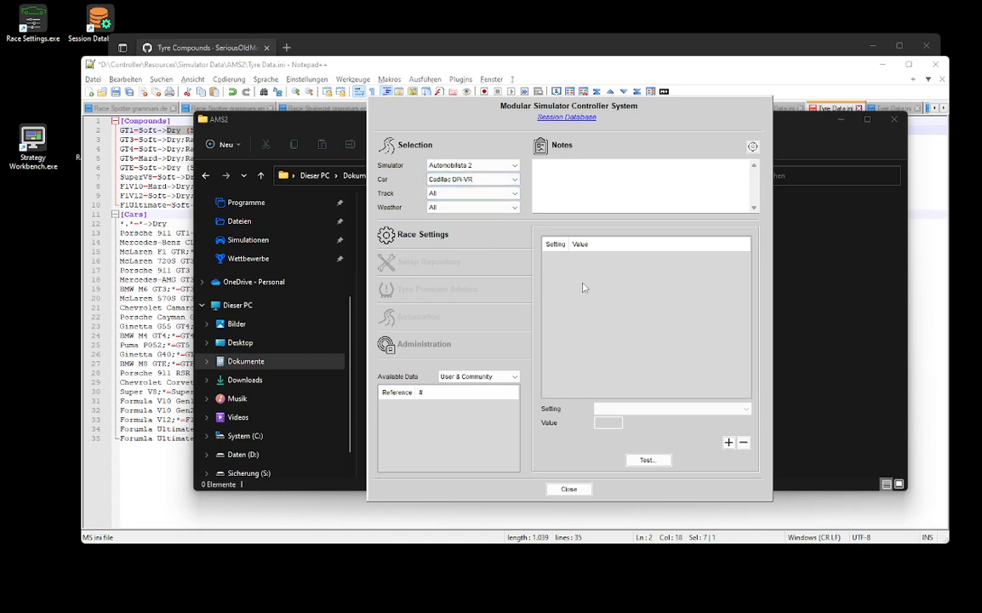
Step: Add a race setting for the Cadillac DPi-VR and make it "Pitstop: Tyre Compound Choices"
{"action": "left_click", "coordinate": [729, 443]}
{"action": "left_click", "coordinate": [723, 410]}
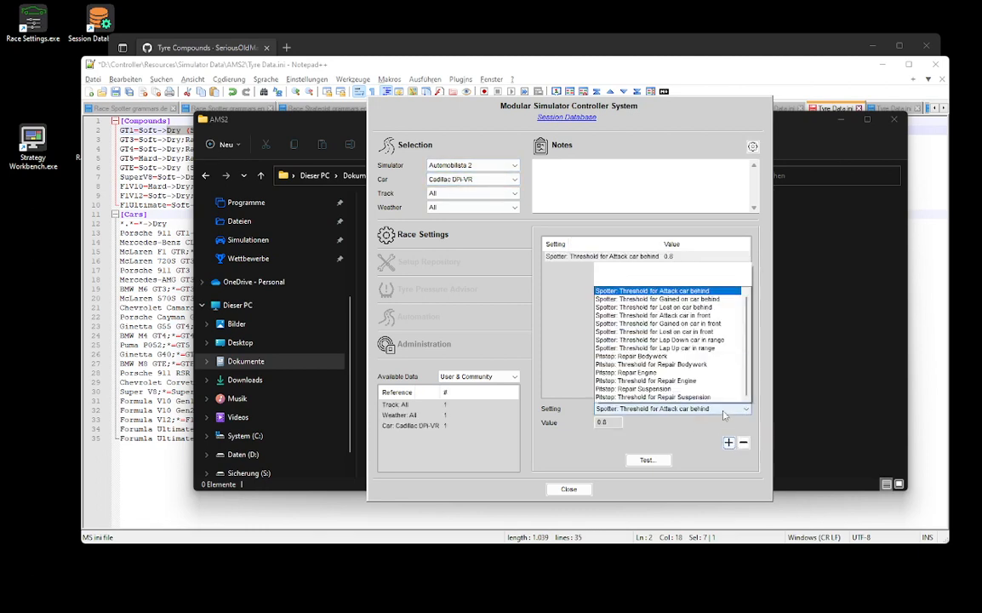
{"action": "scroll", "coordinate": [698, 360], "scroll_direction": "down", "scroll_amount": 4}
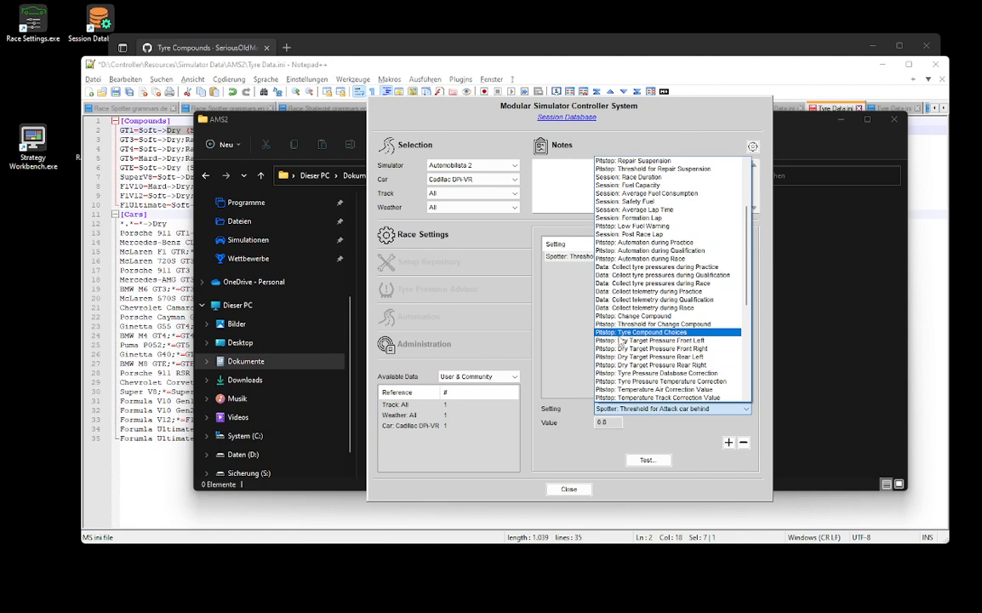
{"action": "left_click", "coordinate": [669, 333]}
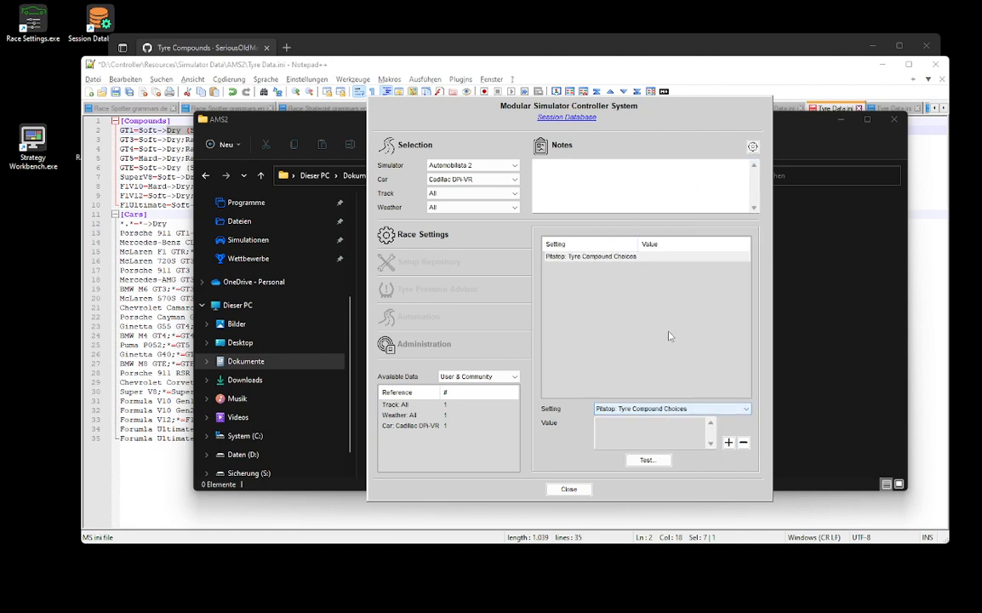
Step: Set the tyre compound choices to "Soft->Dry (S);Hard->Dry (H)" and close Session Database
{"action": "left_click", "coordinate": [667, 422]}
{"action": "left_click", "coordinate": [675, 431]}
{"action": "type", "text": "S"}
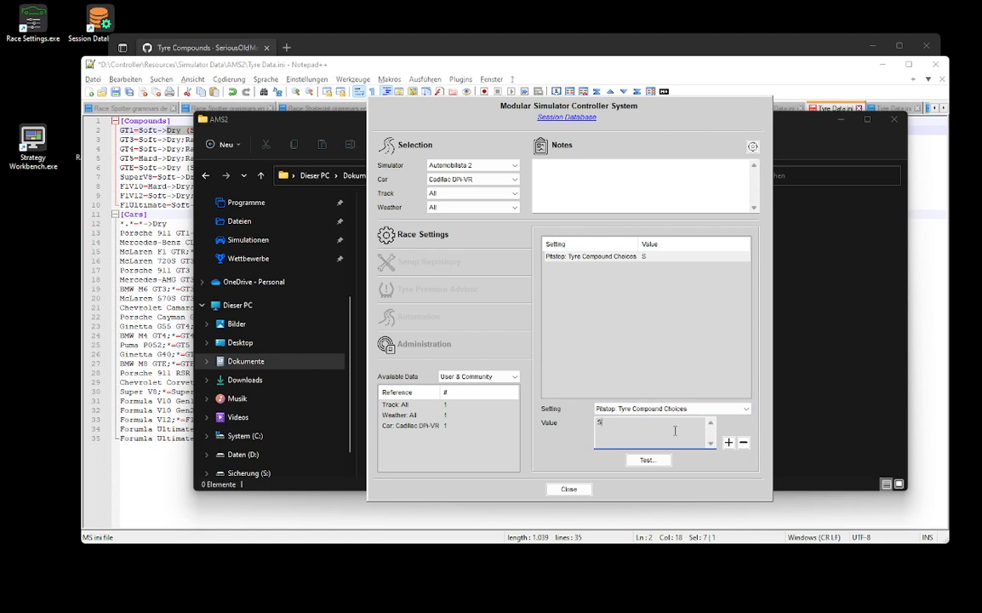
{"action": "type", "text": "oft->Dry (S);Hard->Dry"}
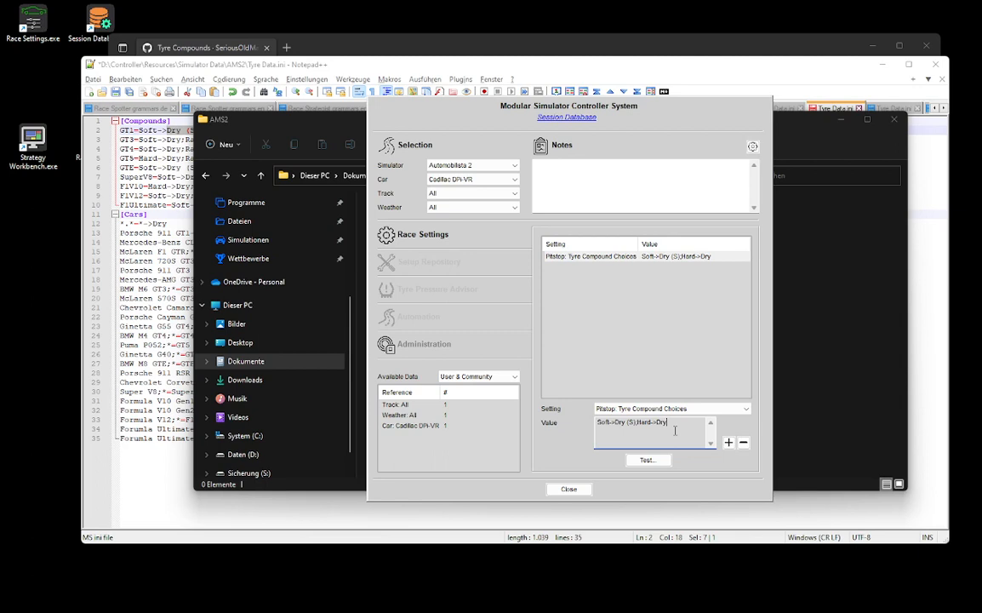
{"action": "type", "text": " (H)"}
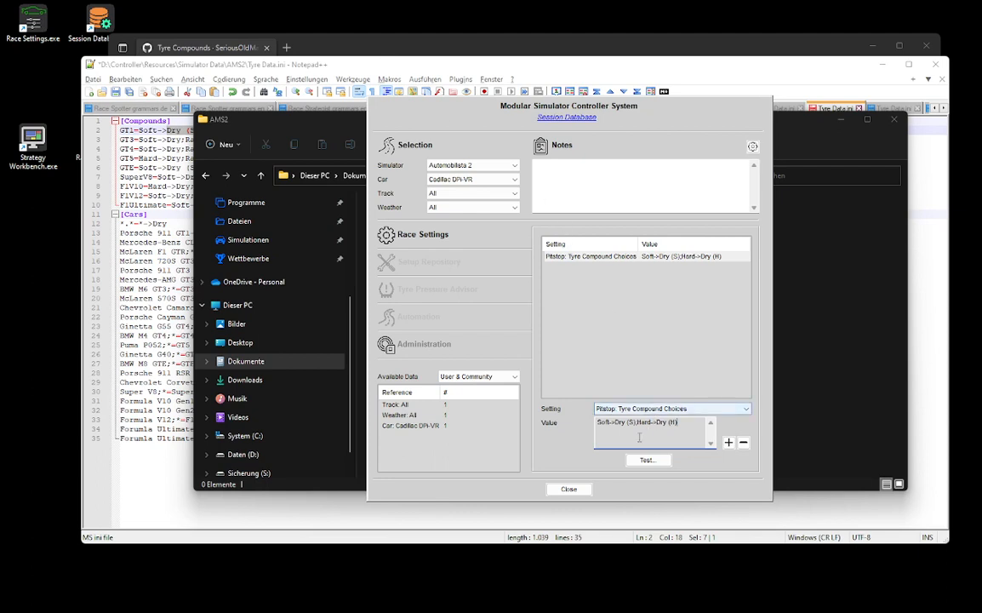
{"action": "left_click", "coordinate": [574, 491]}
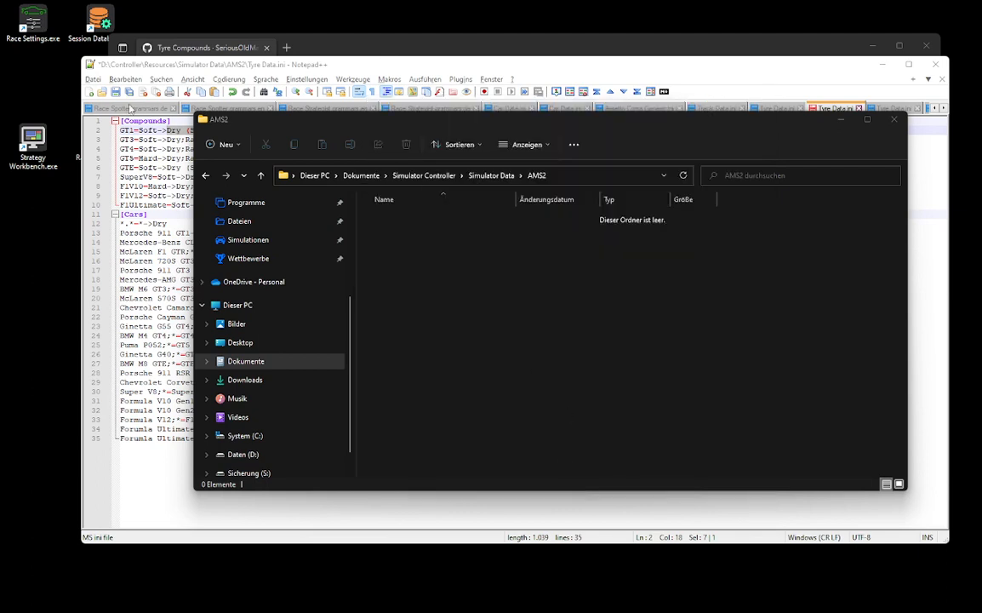
Step: Open Race Settings, examine the generic Tyre Compound choices under Initial Setup and cancel without changing anything
{"action": "double_click", "coordinate": [35, 22]}
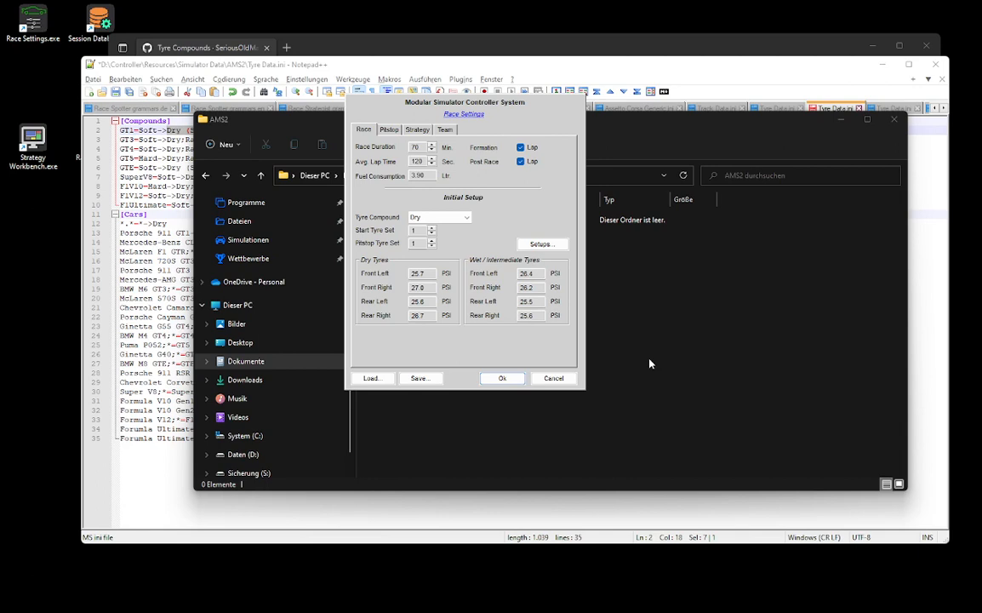
{"action": "left_click", "coordinate": [442, 219]}
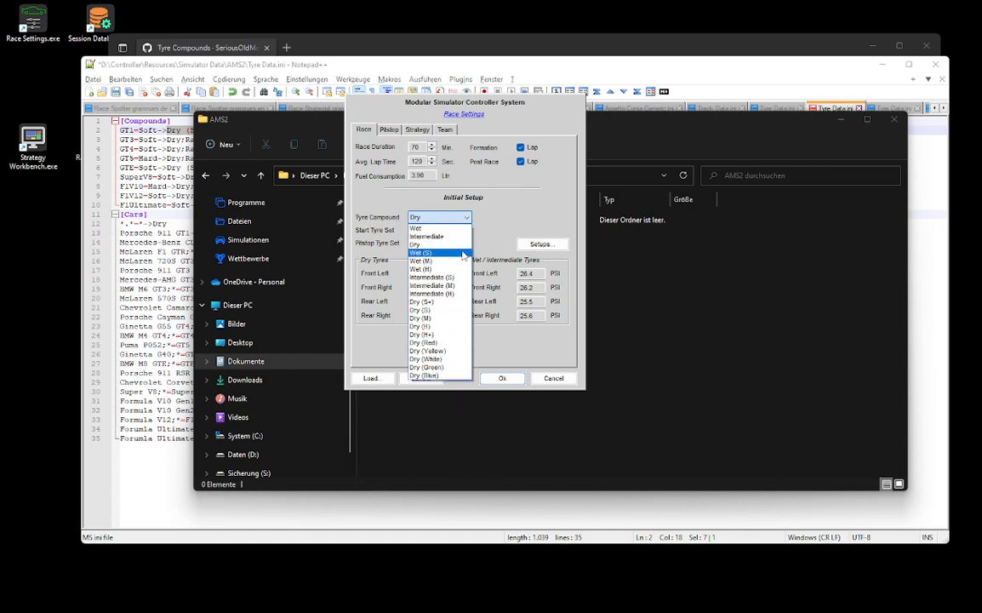
{"action": "left_click", "coordinate": [502, 203]}
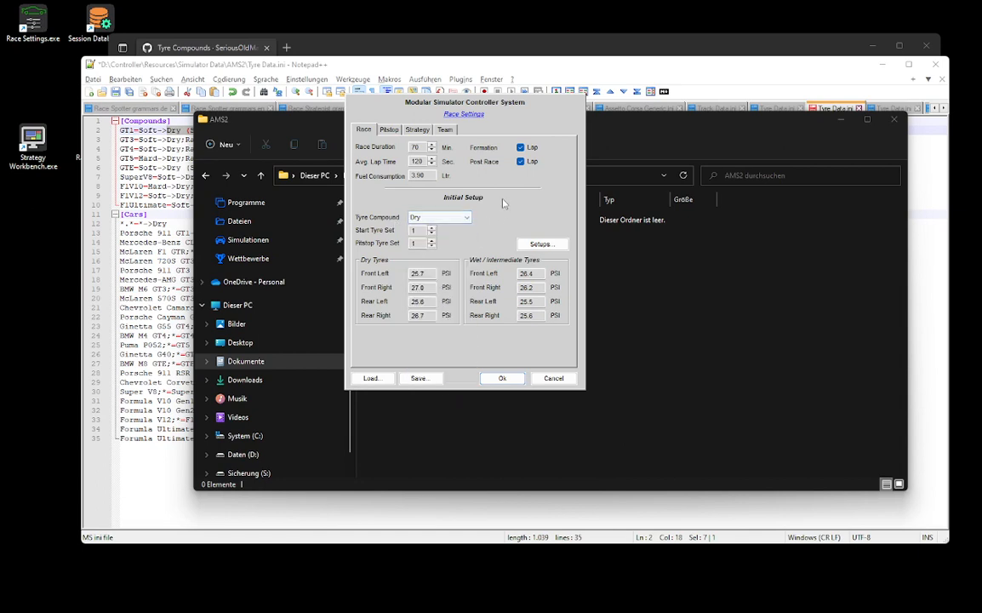
{"action": "left_click_drag", "start_coordinate": [474, 108], "coordinate": [337, 40]}
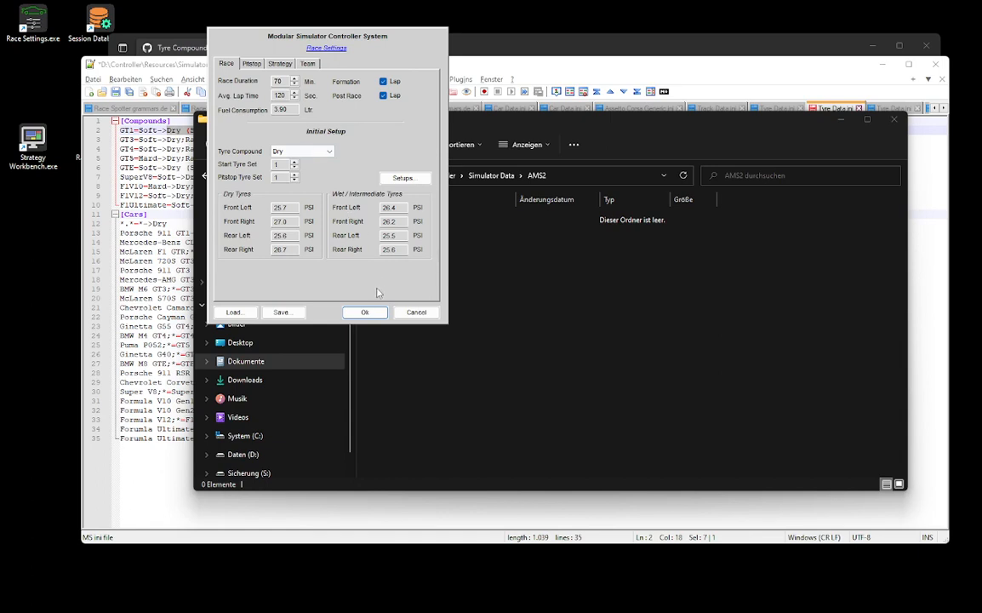
{"action": "left_click", "coordinate": [290, 152]}
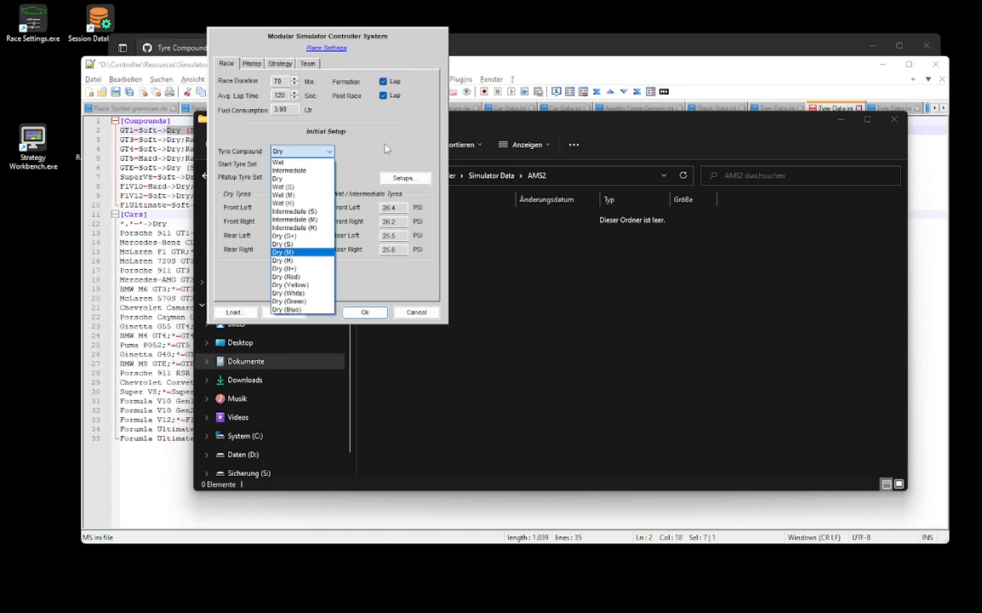
{"action": "left_click", "coordinate": [422, 314]}
{"action": "left_click", "coordinate": [414, 313]}
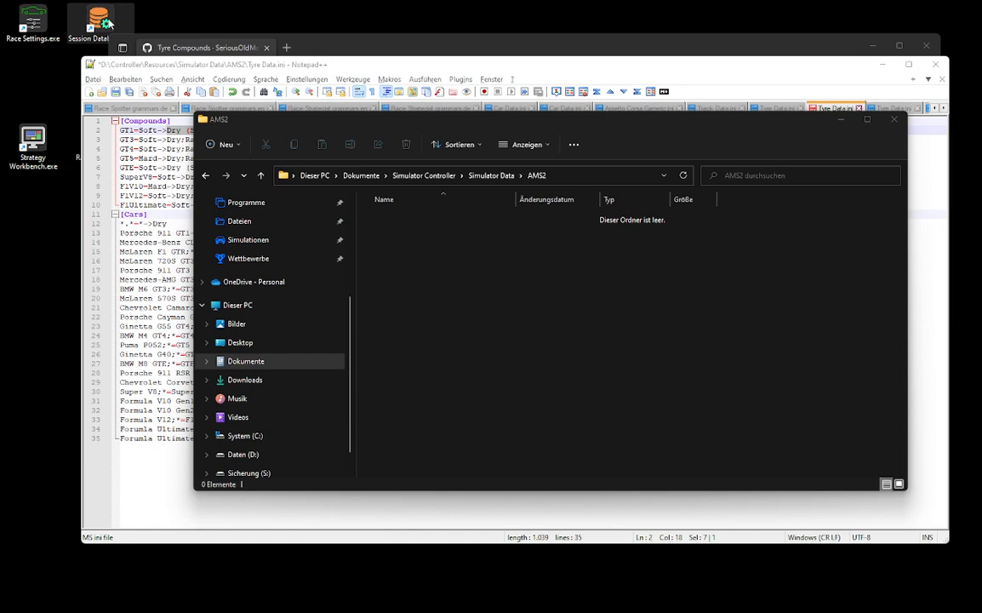
Step: Reopen Session Database and select the Automobilista 2 simulator with the Super V8 car
{"action": "double_click", "coordinate": [109, 24]}
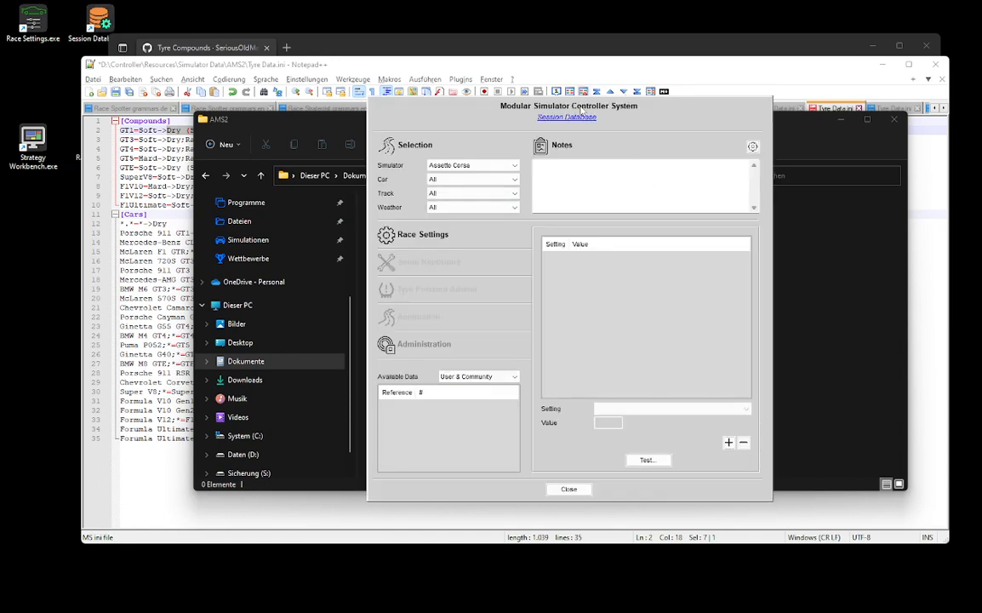
{"action": "left_click_drag", "start_coordinate": [581, 111], "coordinate": [555, 107]}
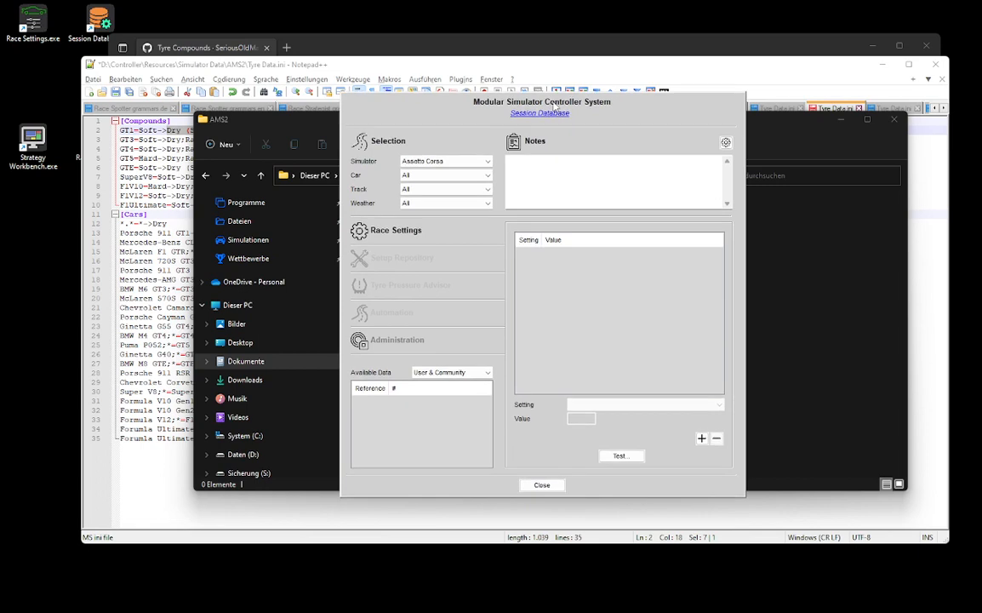
{"action": "left_click", "coordinate": [426, 161]}
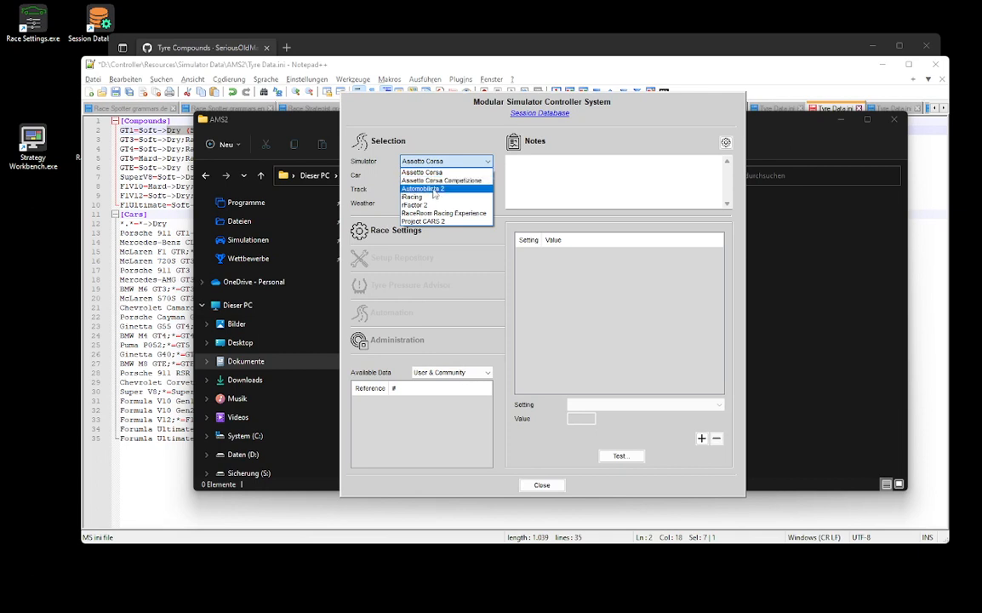
{"action": "left_click", "coordinate": [426, 188]}
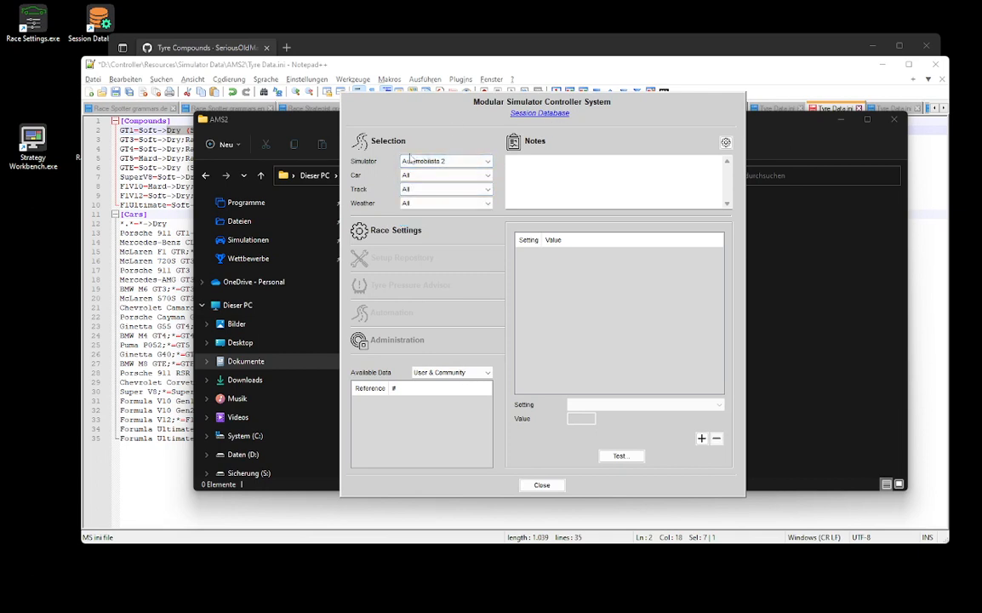
{"action": "left_click", "coordinate": [417, 175]}
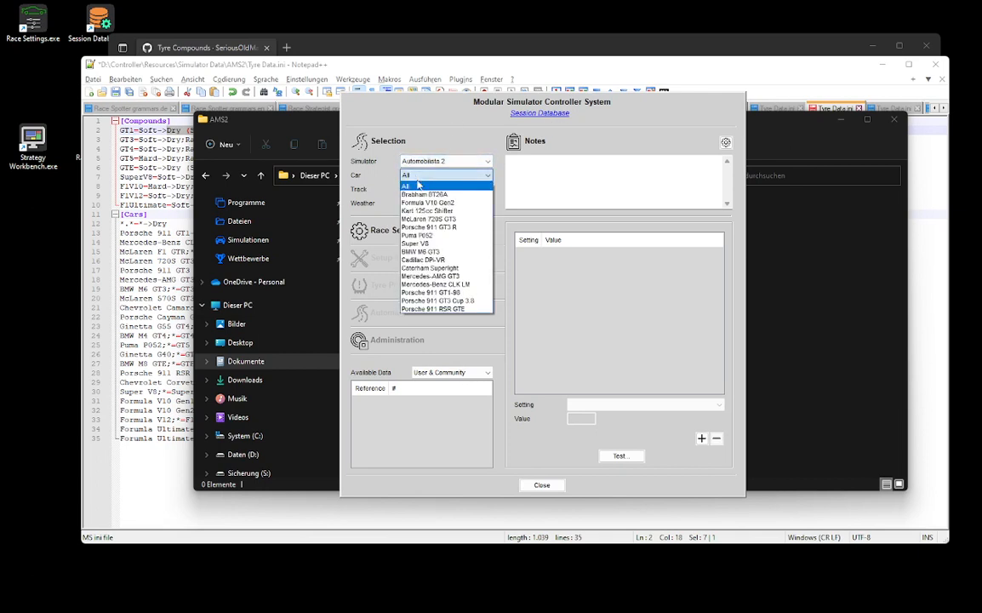
{"action": "left_click", "coordinate": [441, 246]}
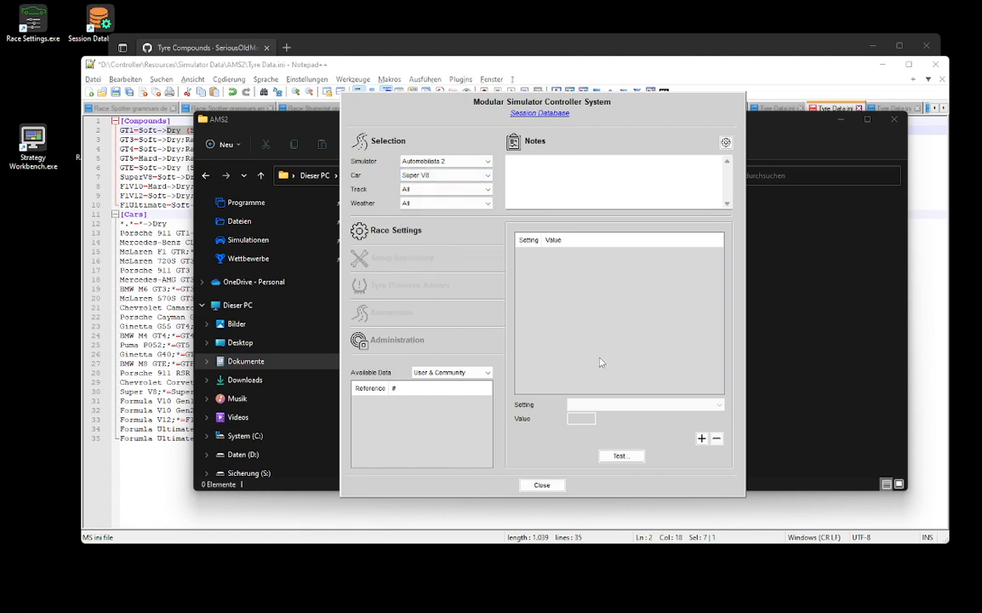
Step: Test the race settings for the Super V8 and compare its Tyre Compound choices with the SuperV8 rule in Tyre Data.ini
{"action": "left_click", "coordinate": [620, 456]}
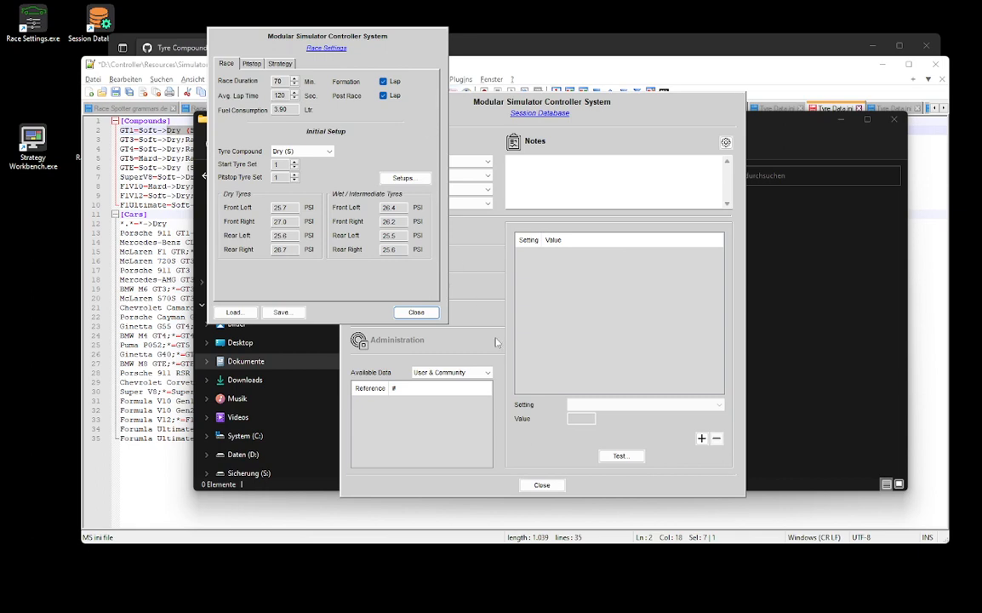
{"action": "left_click", "coordinate": [301, 152]}
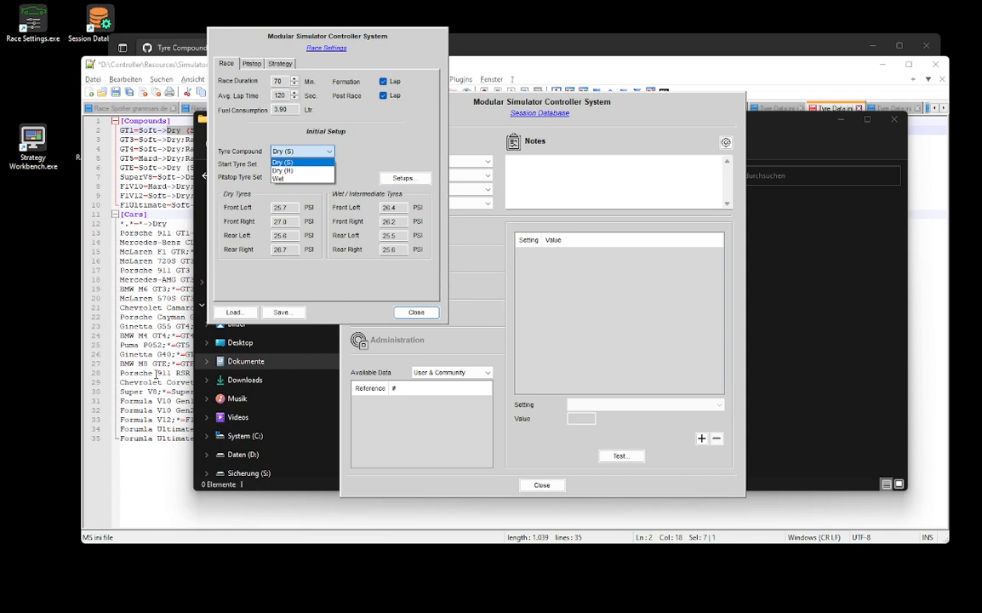
{"action": "left_click", "coordinate": [167, 470]}
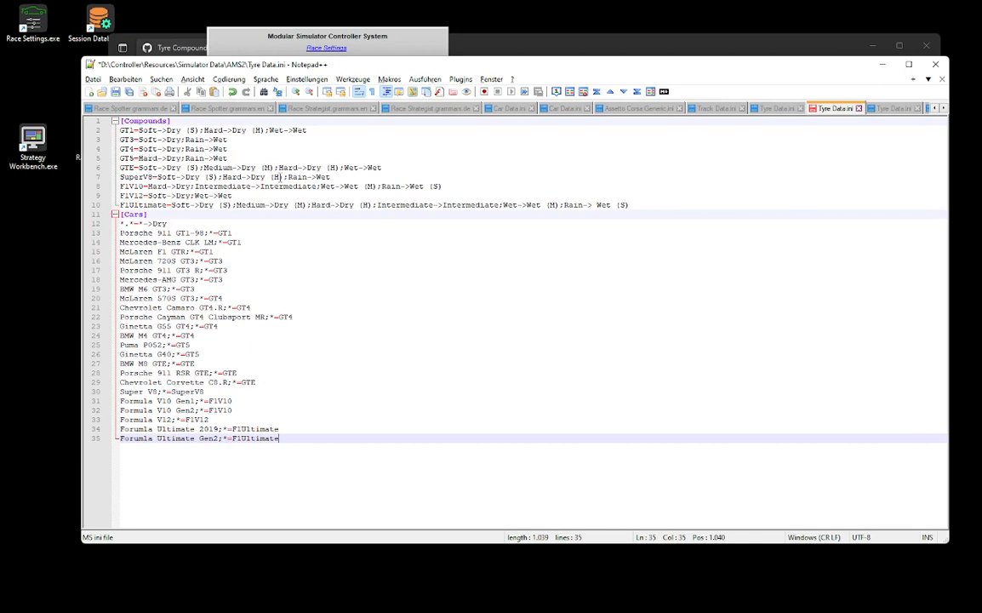
{"action": "left_click", "coordinate": [296, 39]}
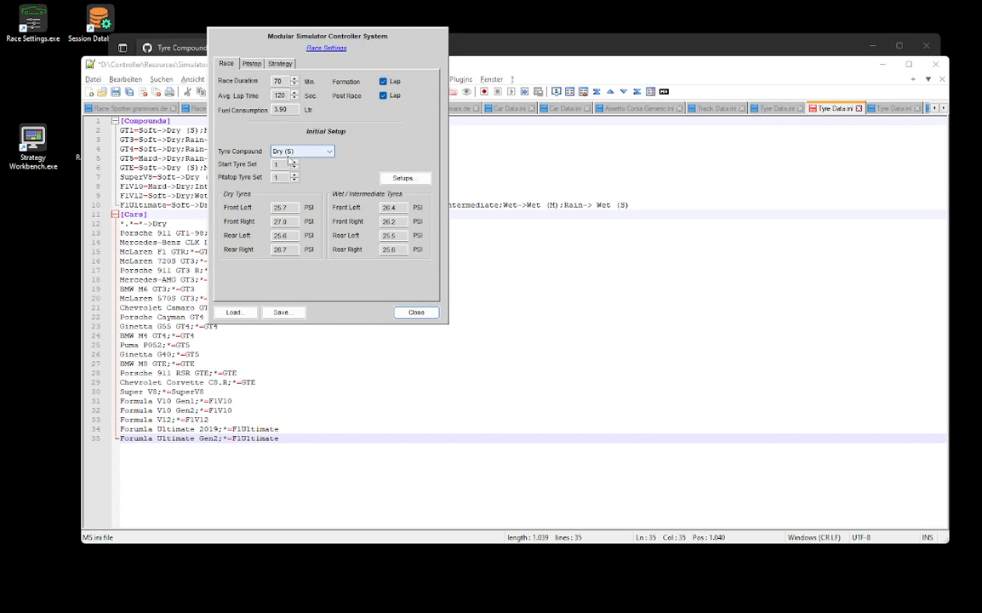
Step: Close Race Settings and move the text editor and Tyre Compounds wiki windows clear of the desktop shortcuts
{"action": "left_click", "coordinate": [418, 313]}
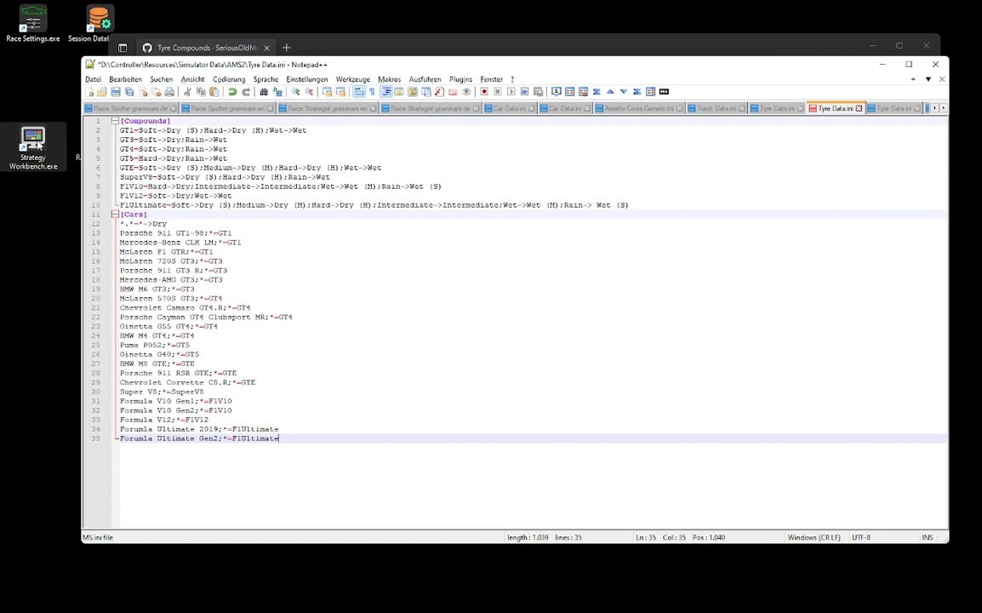
{"action": "left_click", "coordinate": [171, 77]}
{"action": "left_click", "coordinate": [189, 73]}
{"action": "left_click_drag", "start_coordinate": [191, 62], "coordinate": [342, 42]}
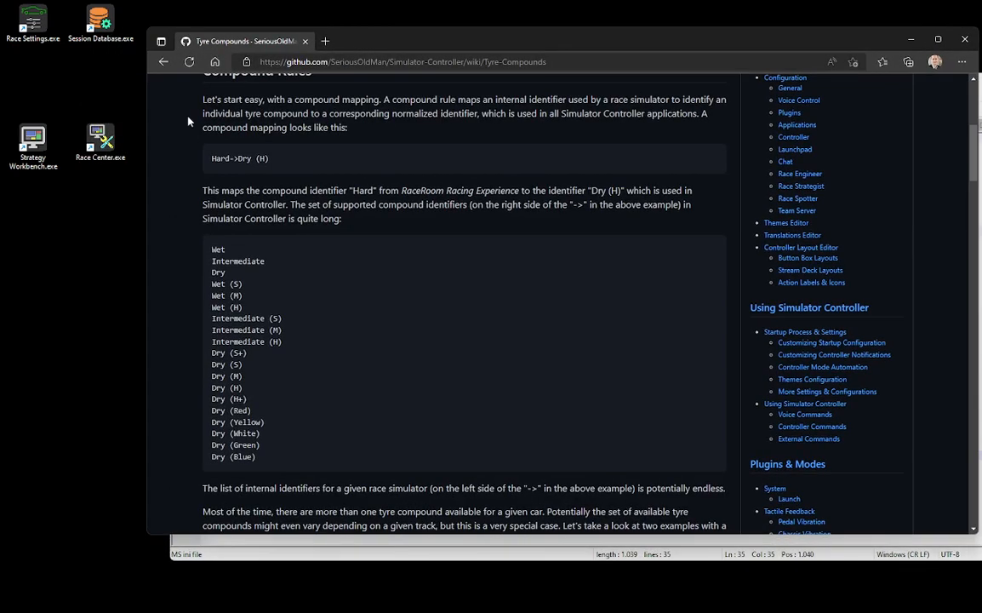
Step: Open Strategy Workbench and select the Automobilista 2 simulator with the Super V8 car
{"action": "left_click", "coordinate": [35, 134]}
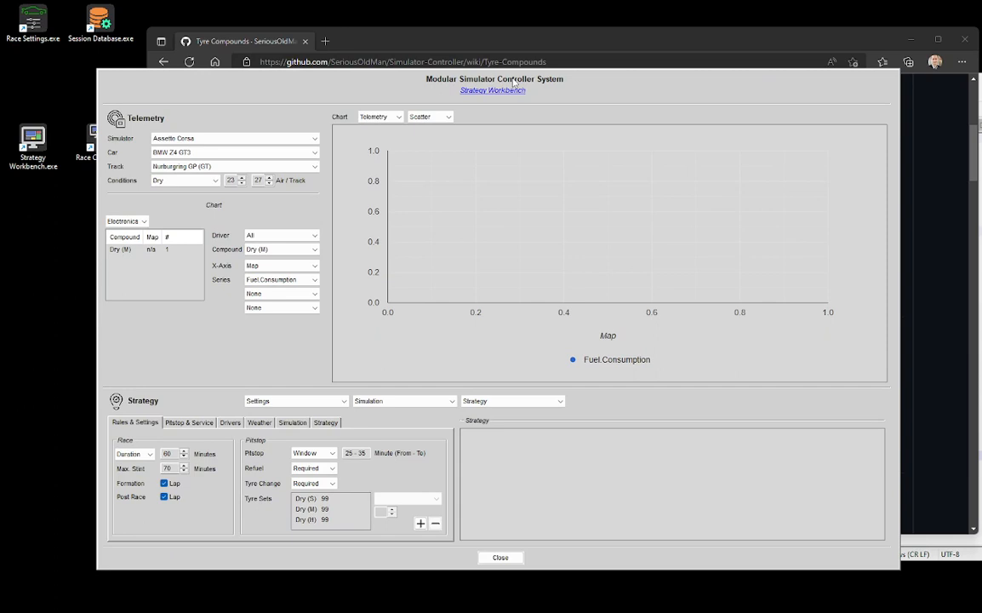
{"action": "left_click", "coordinate": [173, 142]}
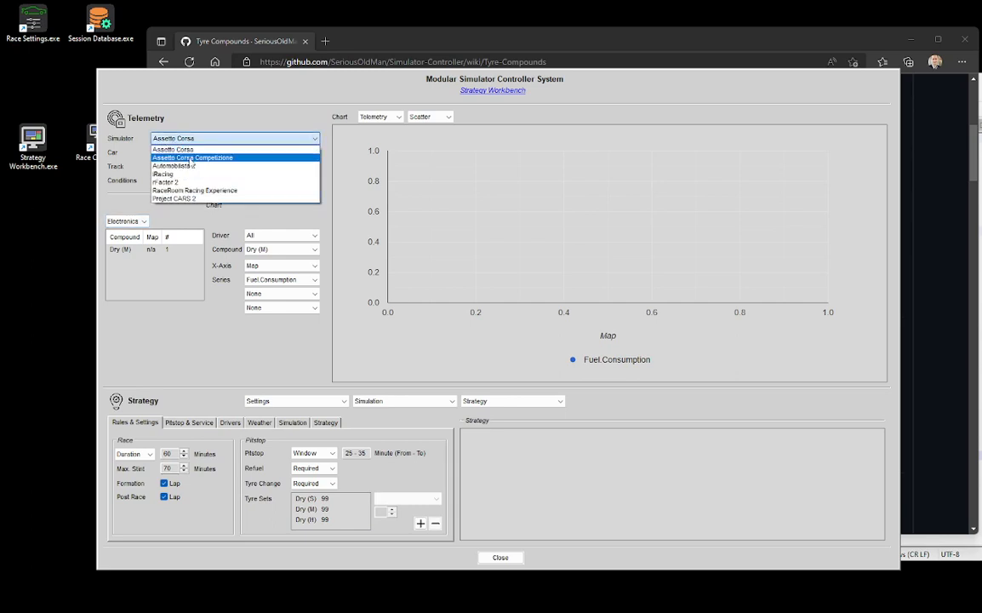
{"action": "left_click", "coordinate": [195, 171]}
{"action": "left_click", "coordinate": [194, 153]}
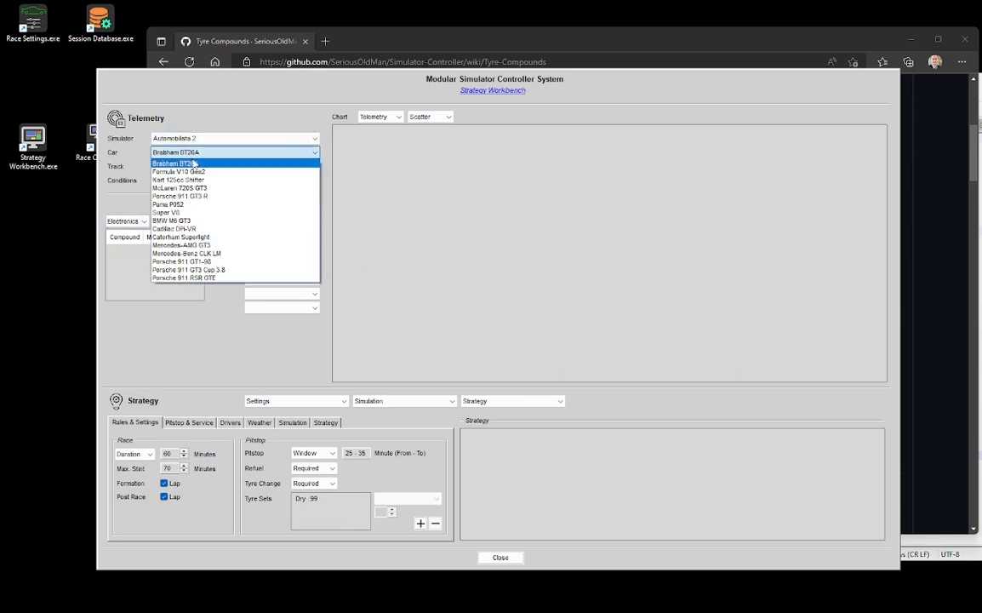
{"action": "left_click", "coordinate": [201, 218]}
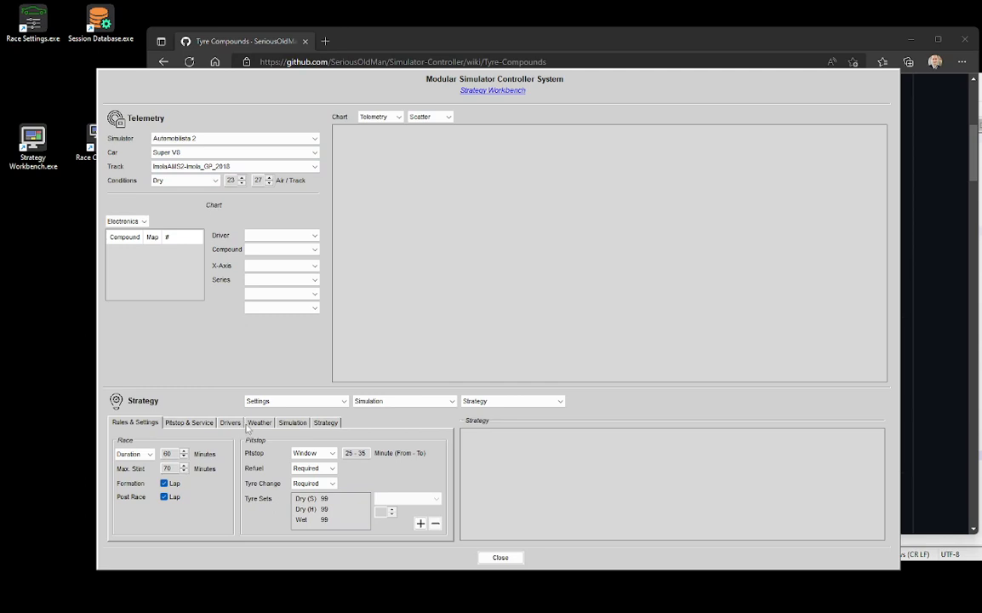
Step: Set the starting tyre compound in the simulation's initial conditions to Dry (H)
{"action": "left_click", "coordinate": [283, 422]}
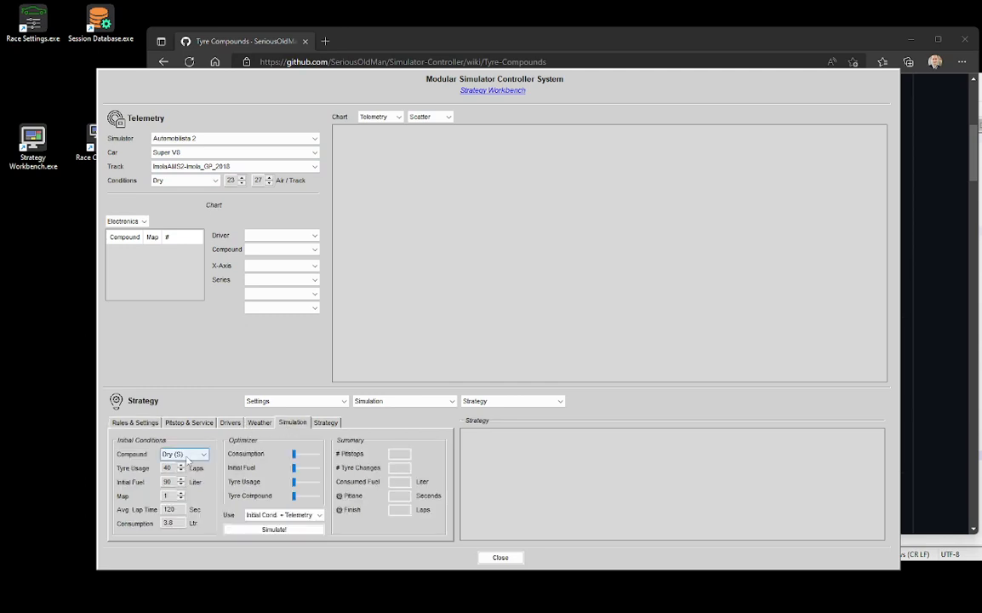
{"action": "left_click", "coordinate": [201, 454]}
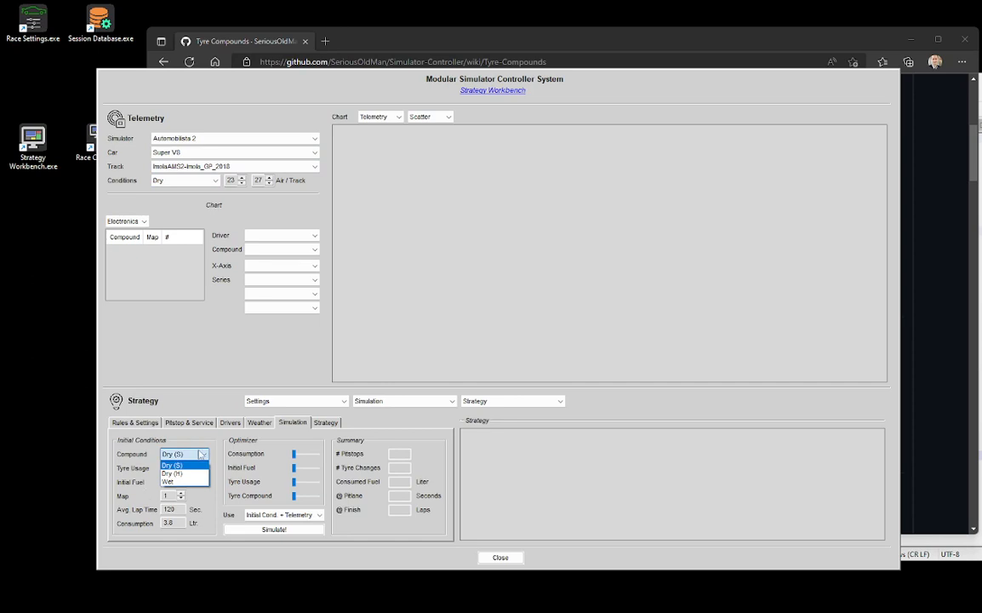
{"action": "left_click", "coordinate": [172, 473]}
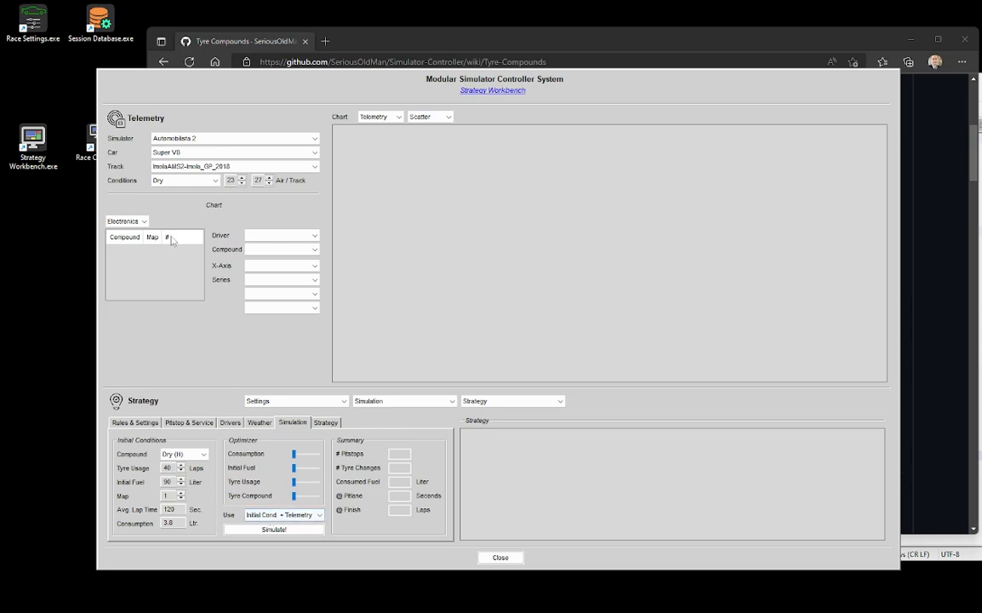
Step: Open Race Center and load the session folder "6H Hungaroring (Boxxx)" from Dateien > Sessions
{"action": "left_click_drag", "start_coordinate": [218, 82], "coordinate": [268, 72]}
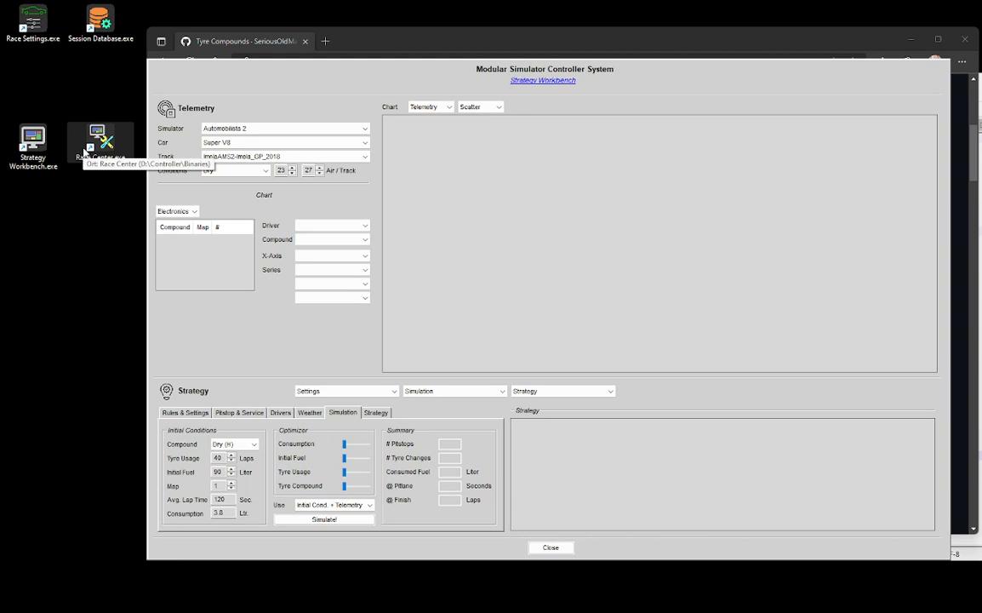
{"action": "double_click", "coordinate": [85, 151]}
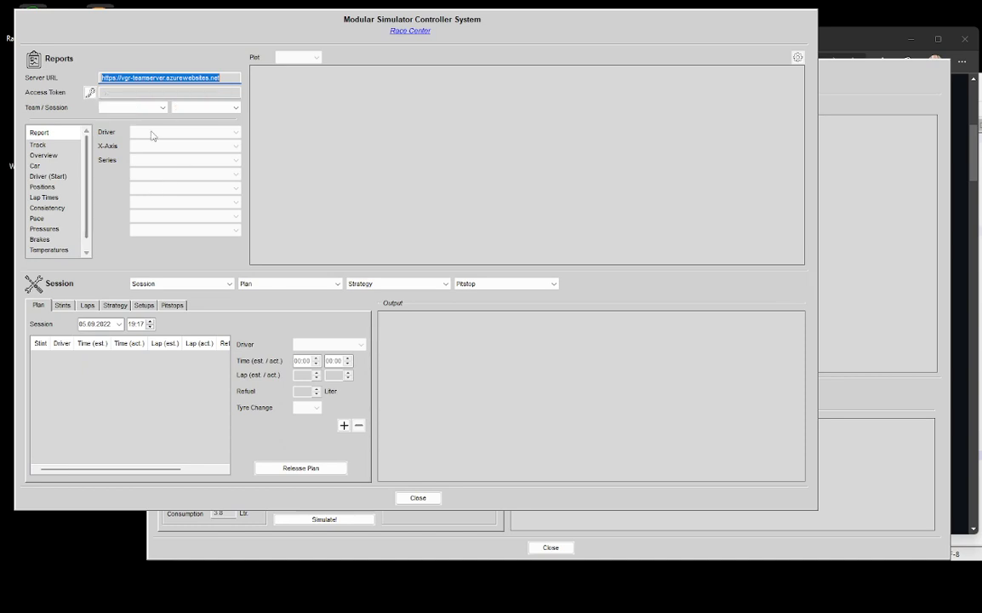
{"action": "left_click", "coordinate": [177, 286]}
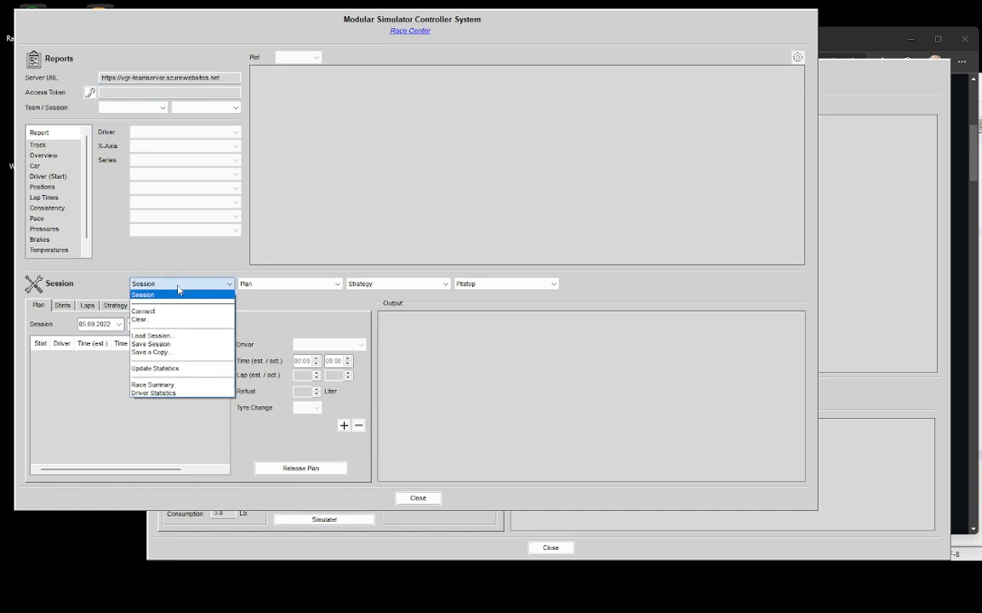
{"action": "left_click", "coordinate": [172, 337]}
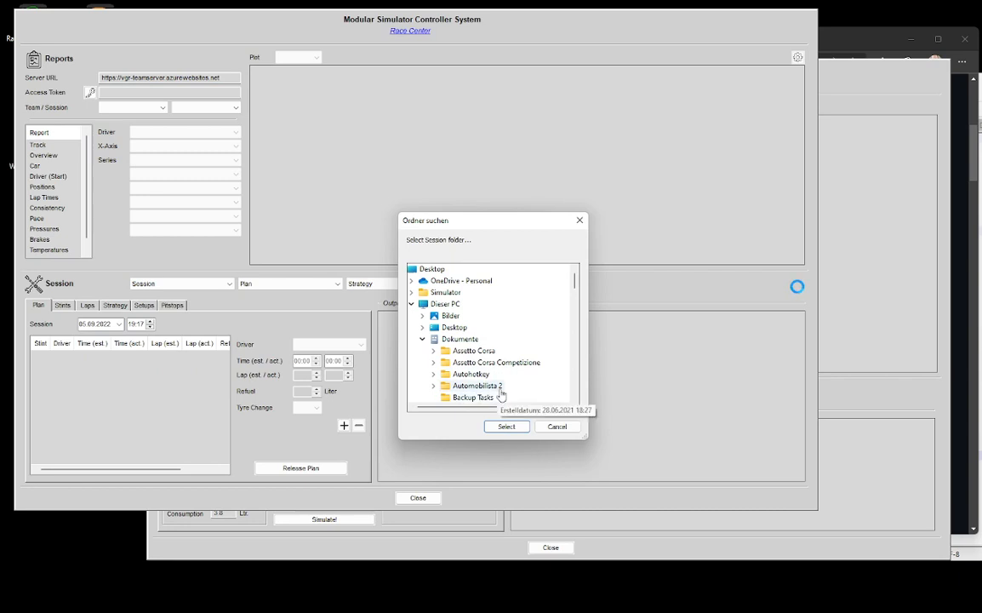
{"action": "scroll", "coordinate": [498, 396], "scroll_direction": "down", "scroll_amount": 1}
{"action": "left_click", "coordinate": [482, 375]}
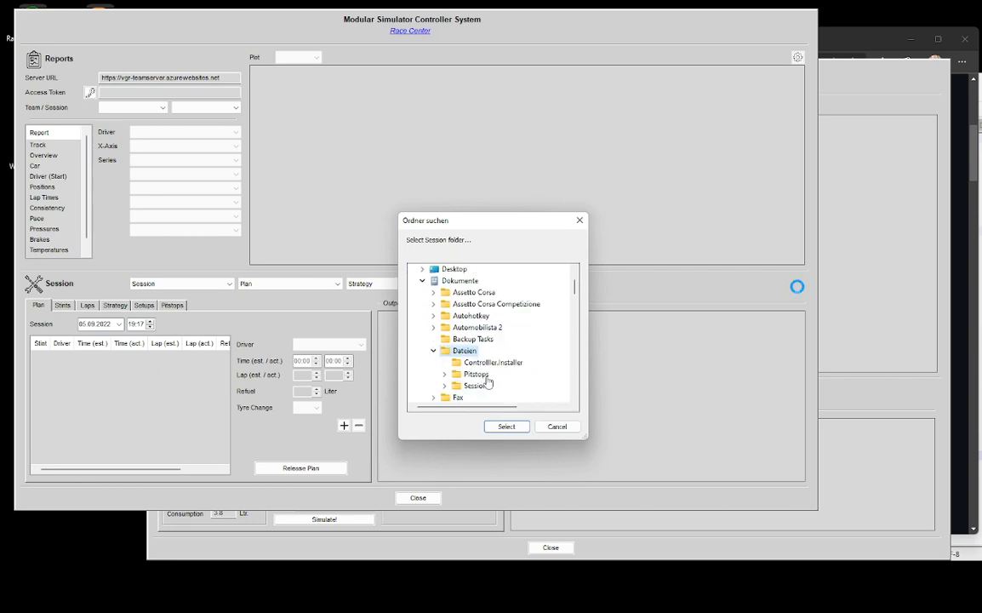
{"action": "double_click", "coordinate": [481, 386]}
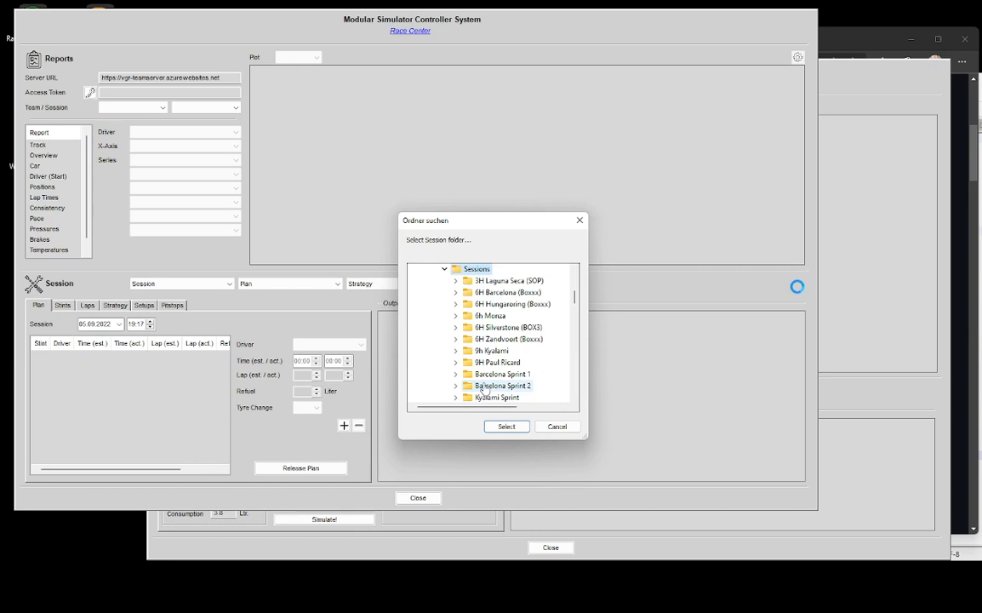
{"action": "left_click", "coordinate": [515, 304]}
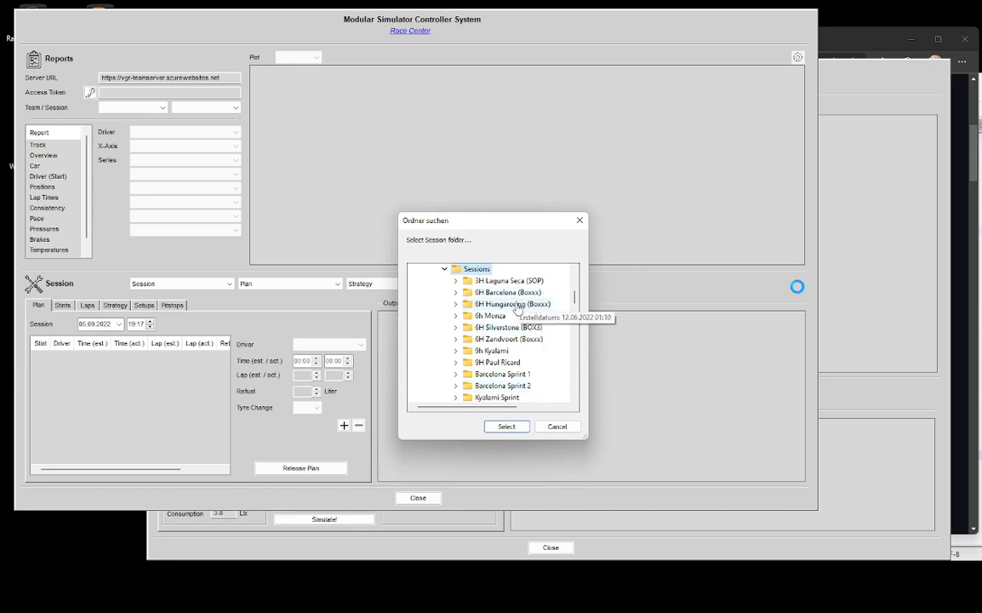
{"action": "left_click", "coordinate": [507, 426]}
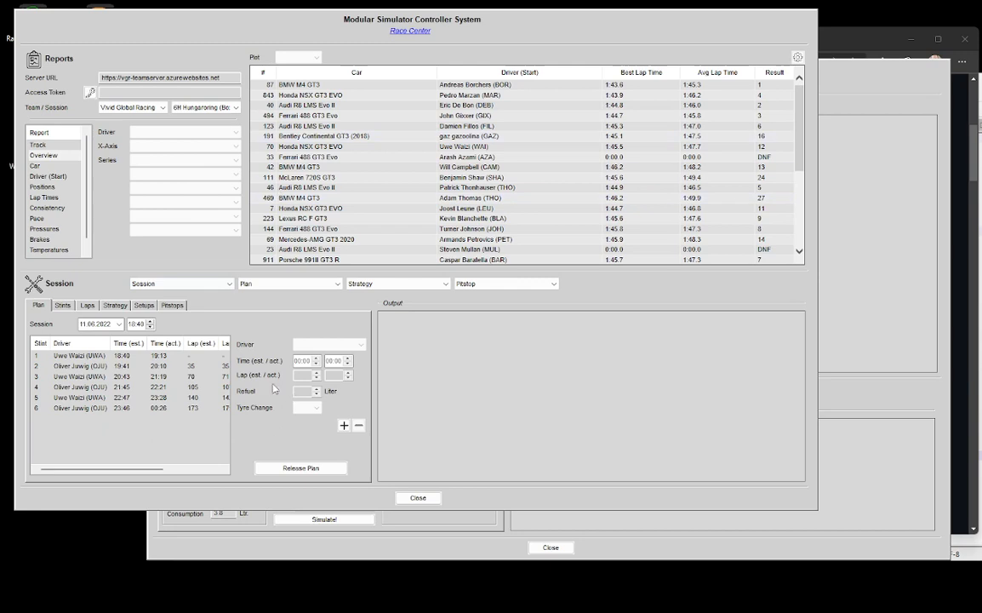
Step: Select the Dry (24, 31) driver setup and examine its Weather and Compound choices without changing them
{"action": "left_click", "coordinate": [153, 307]}
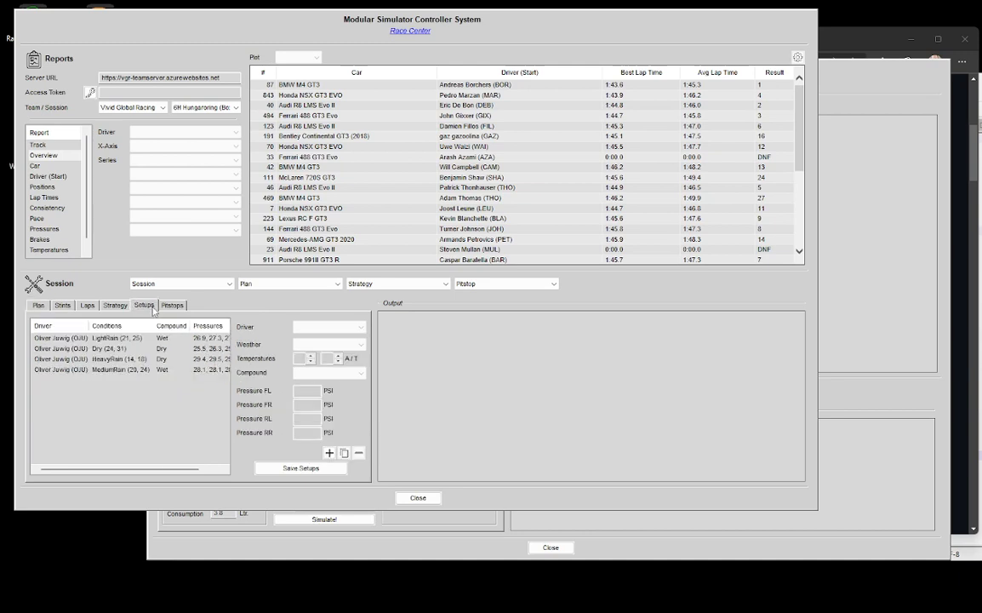
{"action": "left_click", "coordinate": [127, 348]}
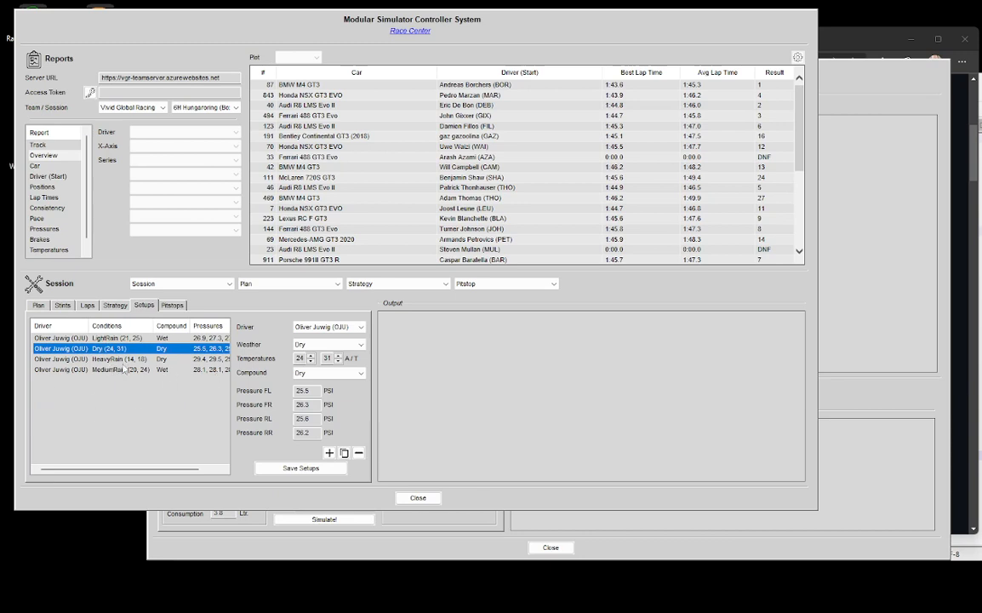
{"action": "left_click", "coordinate": [309, 346]}
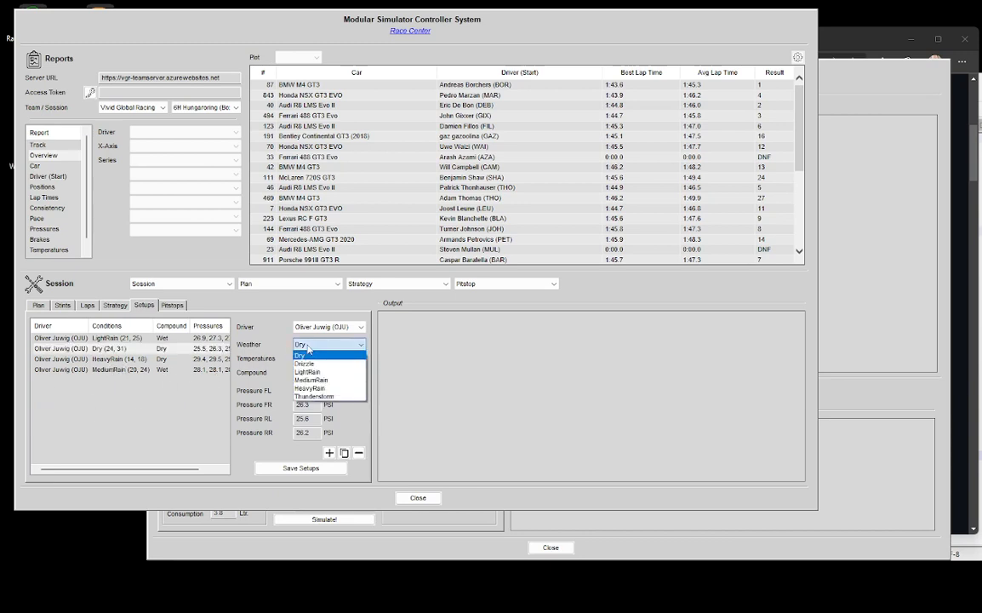
{"action": "left_click", "coordinate": [250, 309]}
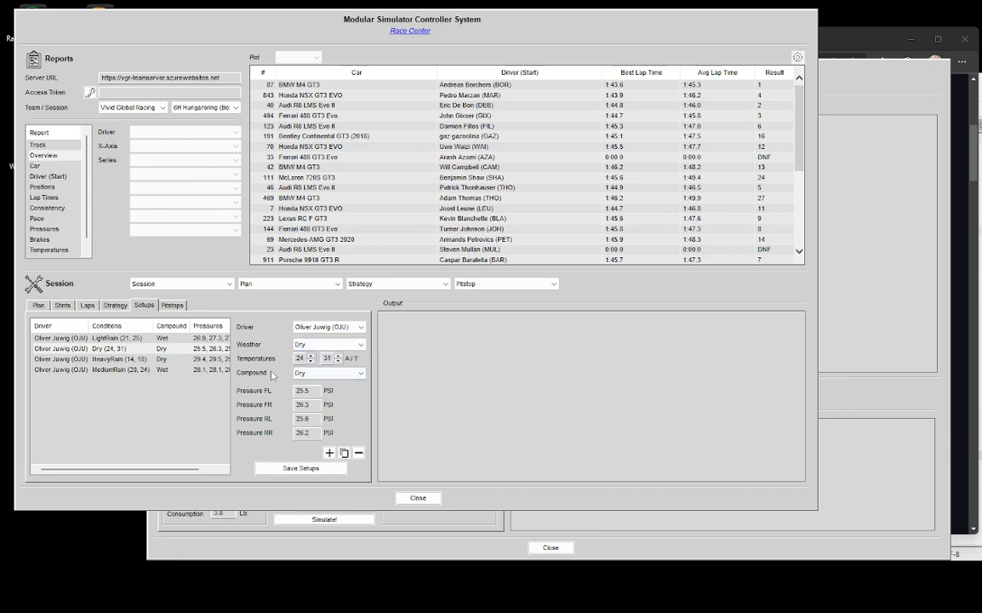
{"action": "left_click", "coordinate": [327, 372]}
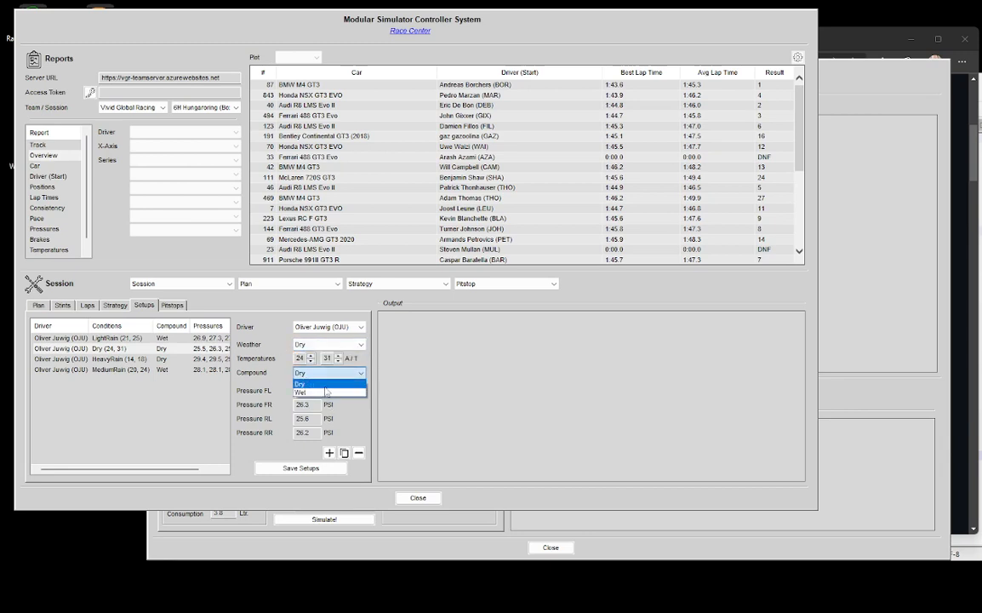
{"action": "left_click", "coordinate": [242, 350]}
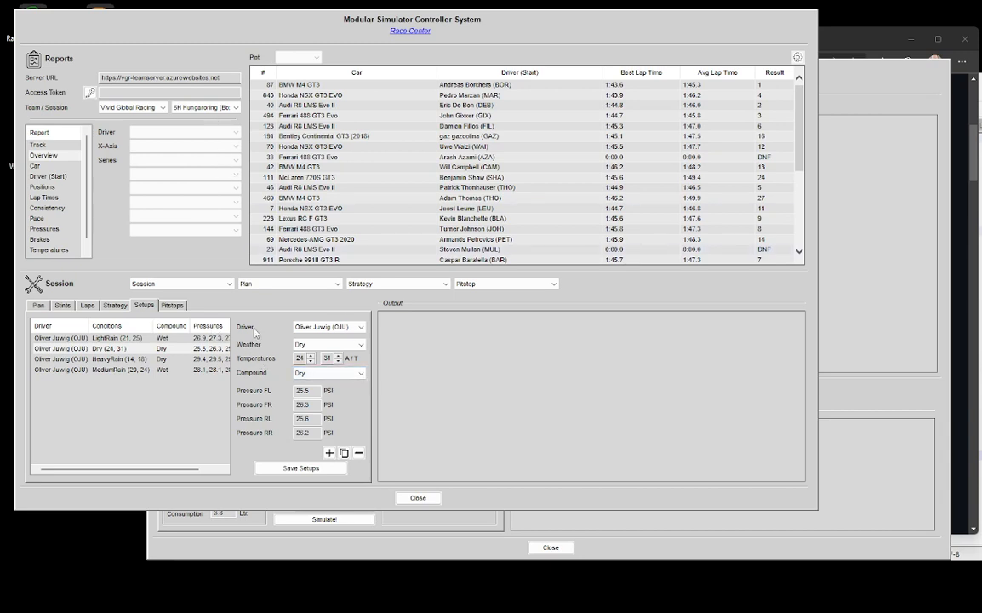
Step: Examine the Tyre Change choices for the session's pitstops without changing them and close Race Center
{"action": "left_click", "coordinate": [172, 306]}
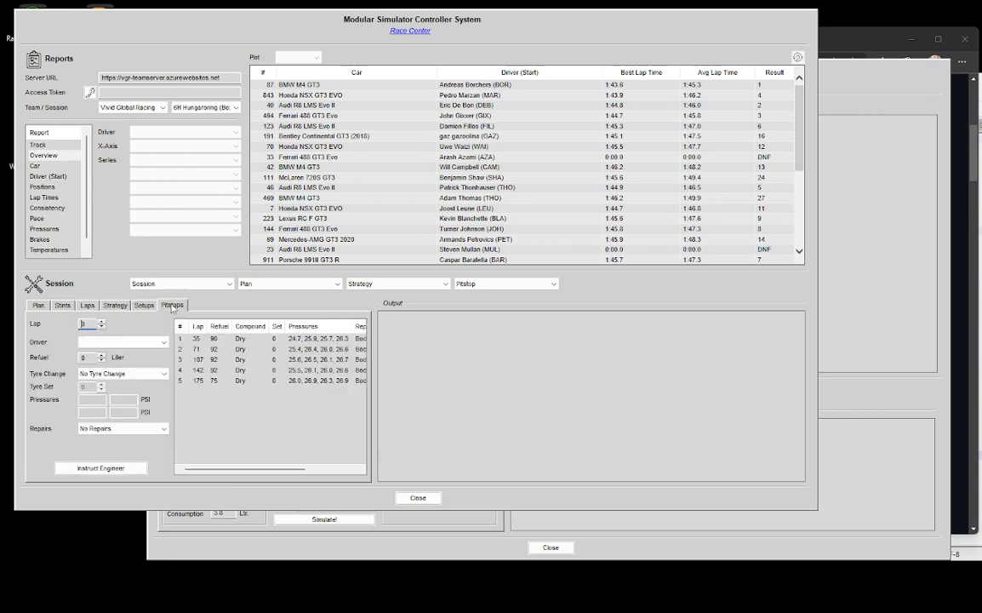
{"action": "left_click", "coordinate": [113, 374]}
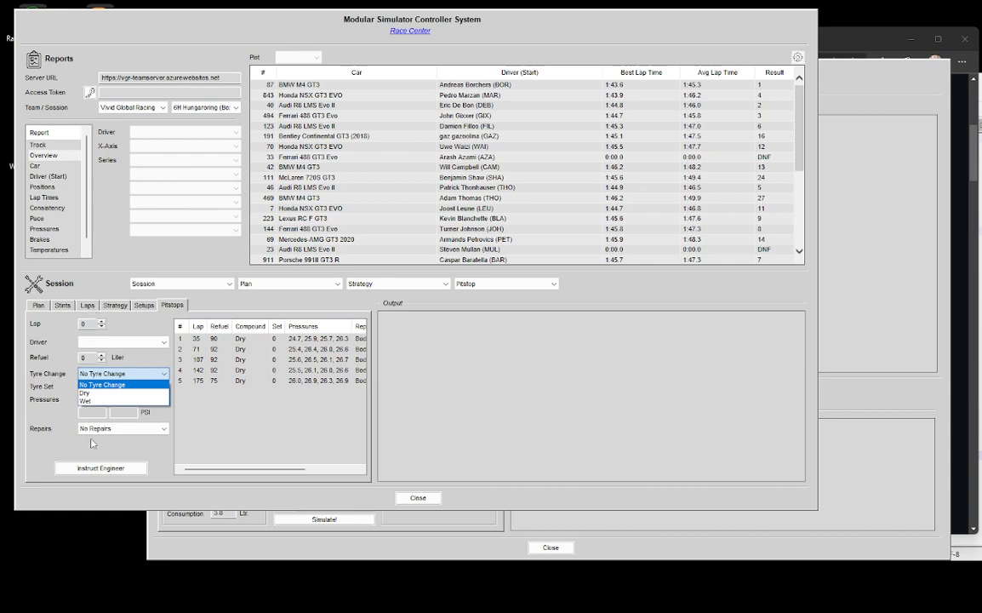
{"action": "left_click", "coordinate": [59, 418]}
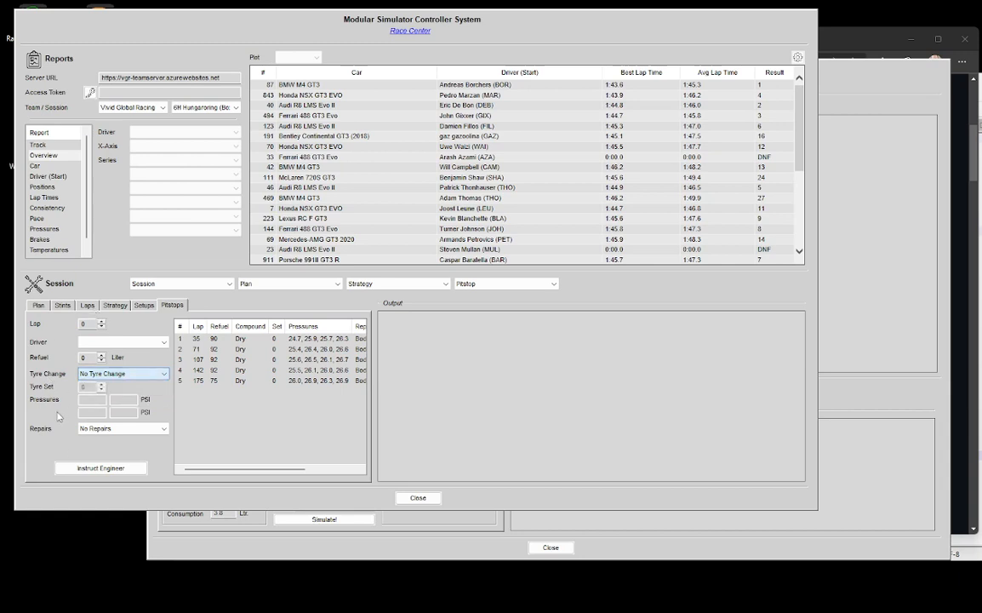
{"action": "left_click", "coordinate": [124, 377]}
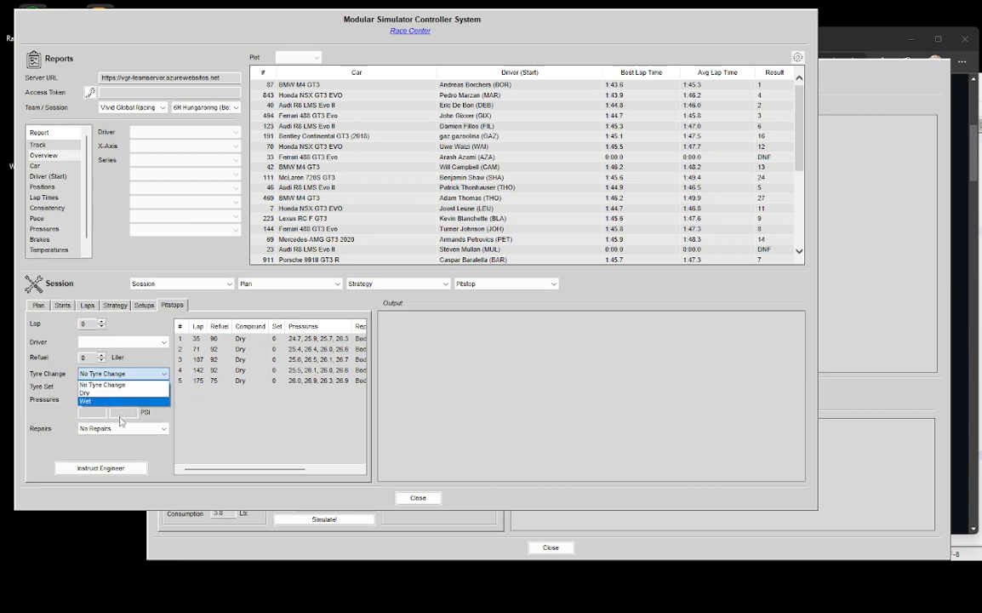
{"action": "left_click", "coordinate": [60, 380]}
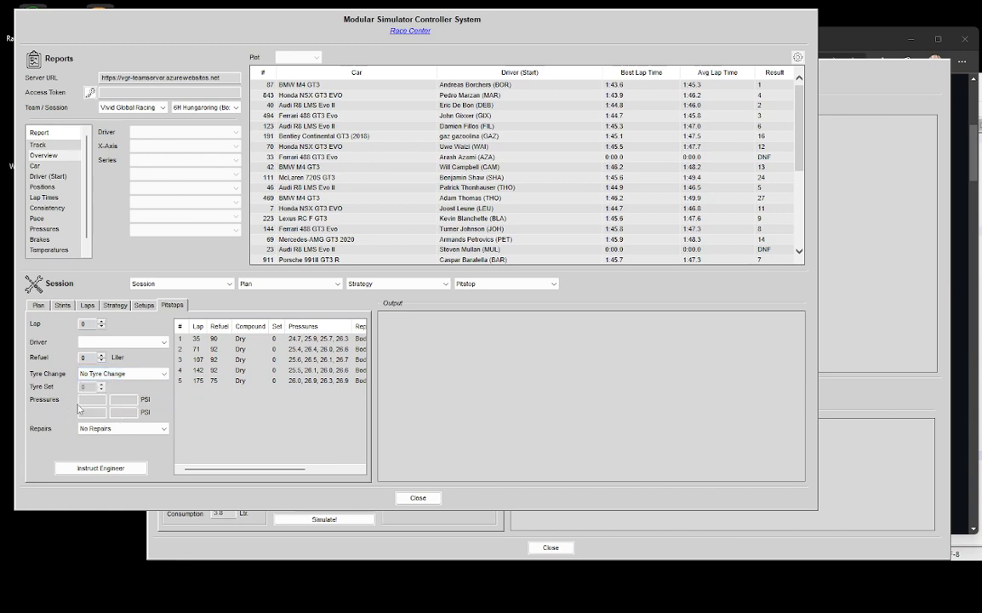
{"action": "left_click", "coordinate": [418, 498]}
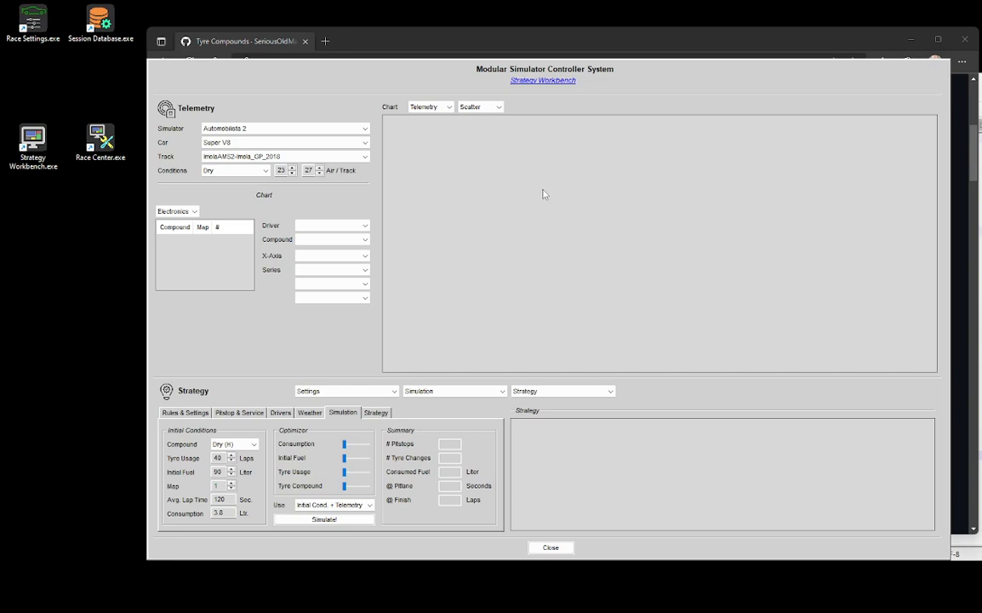
Step: Switch to the Tyre Compounds wiki page and read the compound rules and the Weather and Tyre Compounds section
{"action": "left_click", "coordinate": [499, 43]}
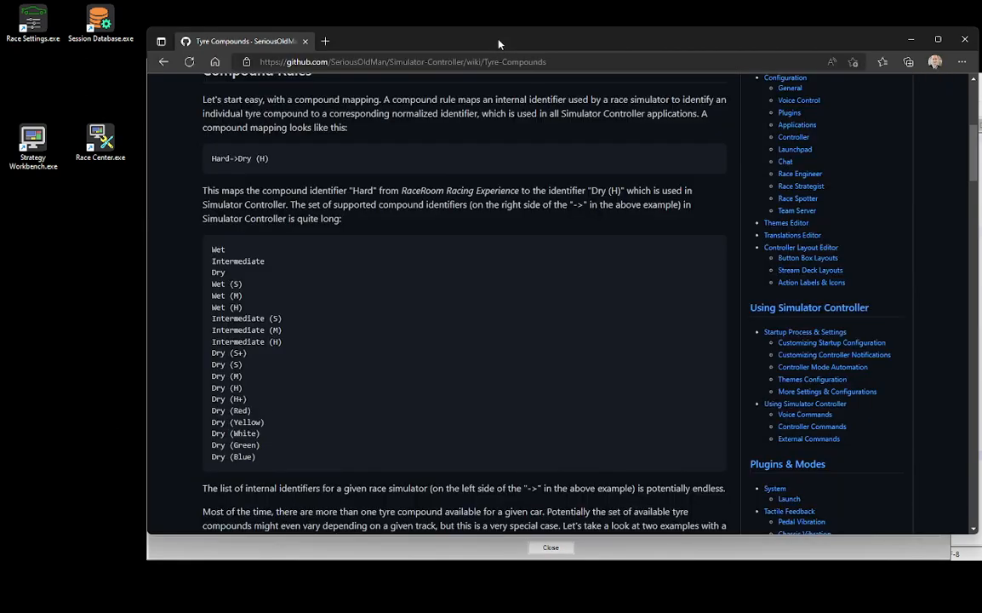
{"action": "scroll", "coordinate": [482, 280], "scroll_direction": "down", "scroll_amount": 10}
{"action": "scroll", "coordinate": [491, 267], "scroll_direction": "down", "scroll_amount": 15}
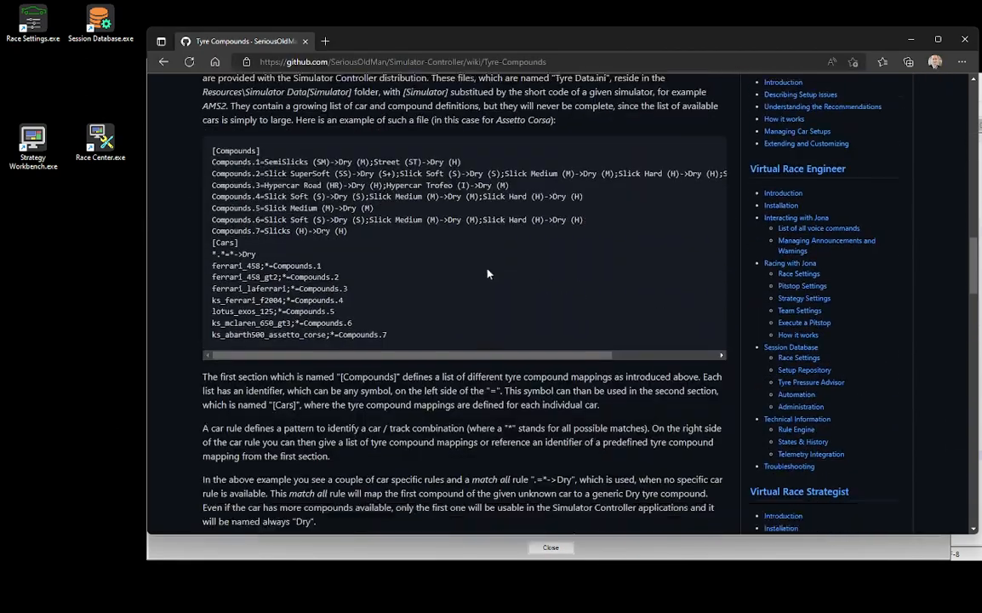
{"action": "scroll", "coordinate": [491, 266], "scroll_direction": "down", "scroll_amount": 10}
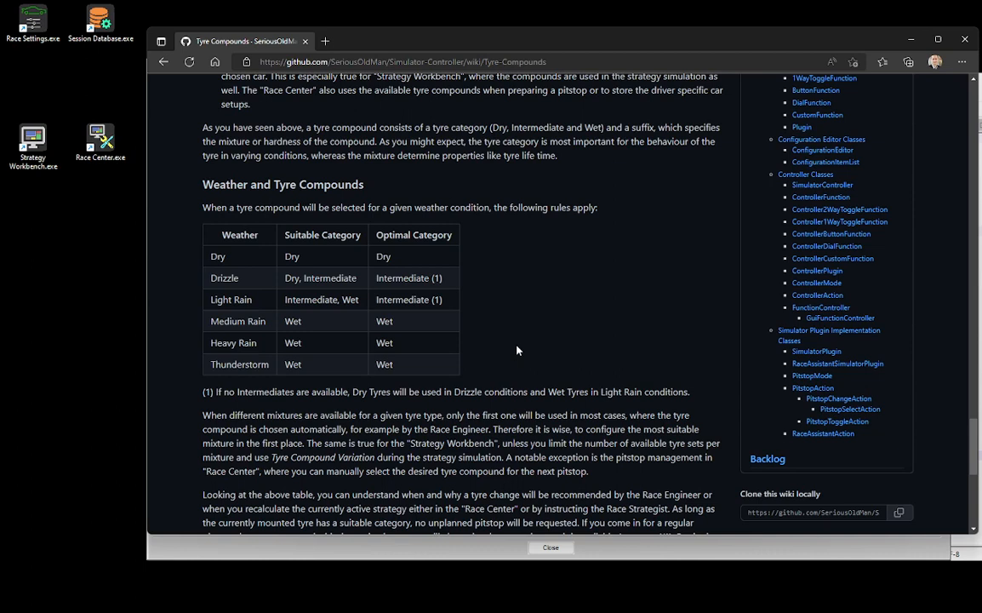
{"action": "scroll", "coordinate": [489, 382], "scroll_direction": "up", "scroll_amount": 2}
{"action": "scroll", "coordinate": [494, 408], "scroll_direction": "down", "scroll_amount": 4}
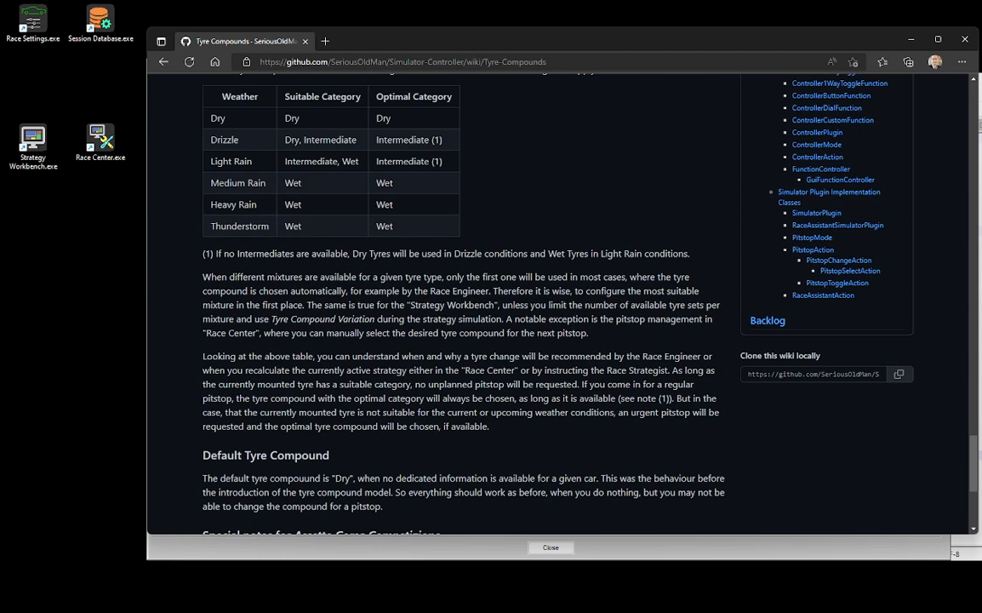
Step: Switch to Strategy Workbench and select Assetto Corsa Competizione, the McLaren 720S GT3 and Mount Panorama Circuit as the telemetry source
{"action": "left_click", "coordinate": [615, 552]}
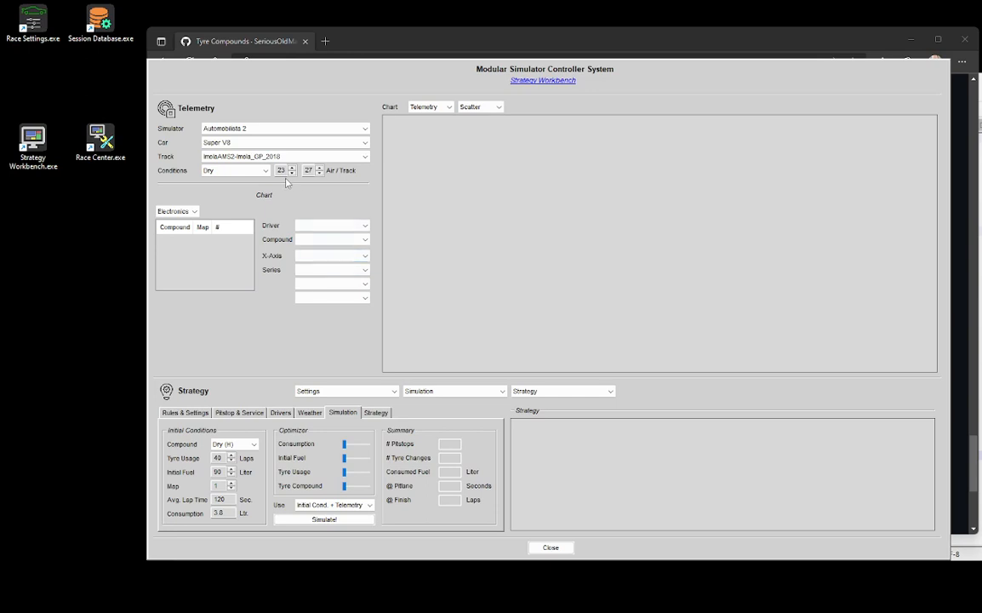
{"action": "left_click", "coordinate": [272, 129]}
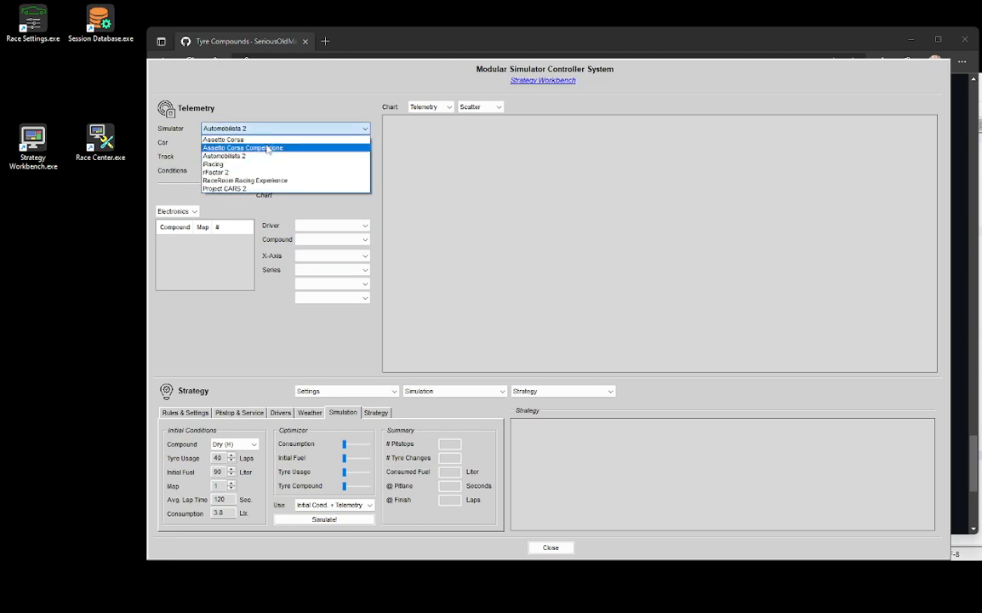
{"action": "left_click", "coordinate": [268, 148]}
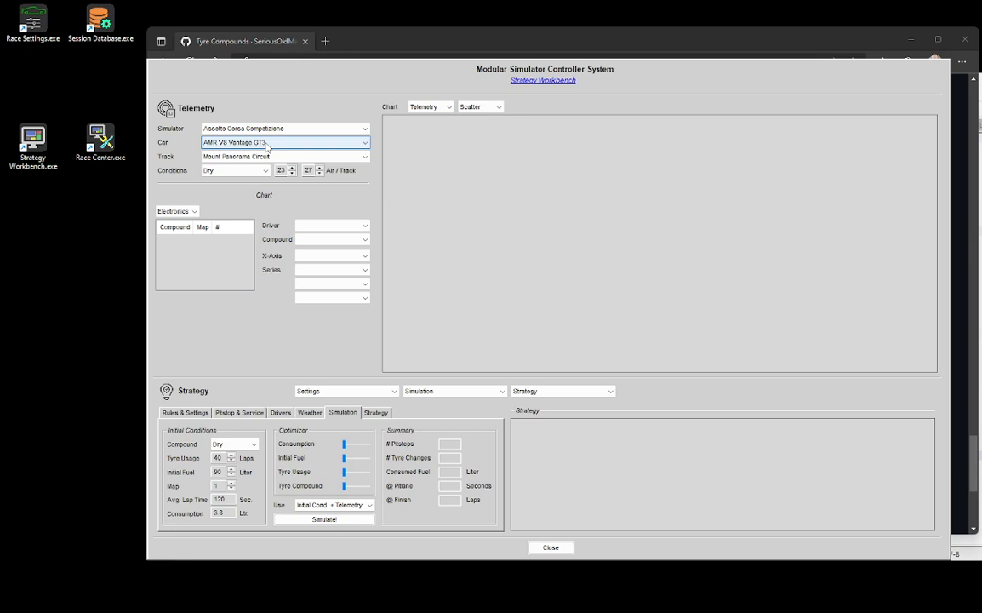
{"action": "left_click", "coordinate": [265, 144]}
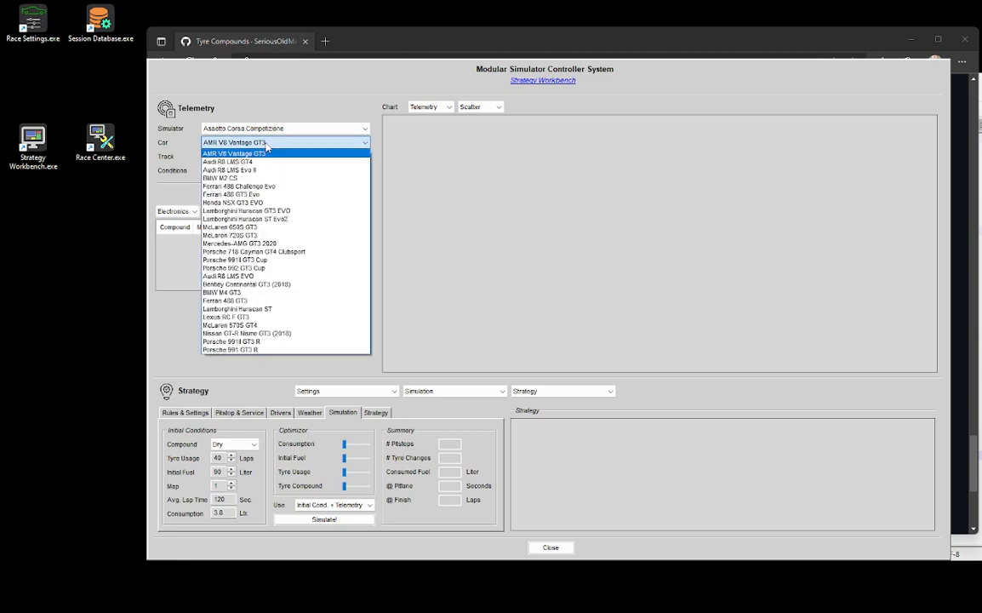
{"action": "left_click", "coordinate": [273, 237]}
{"action": "left_click", "coordinate": [272, 156]}
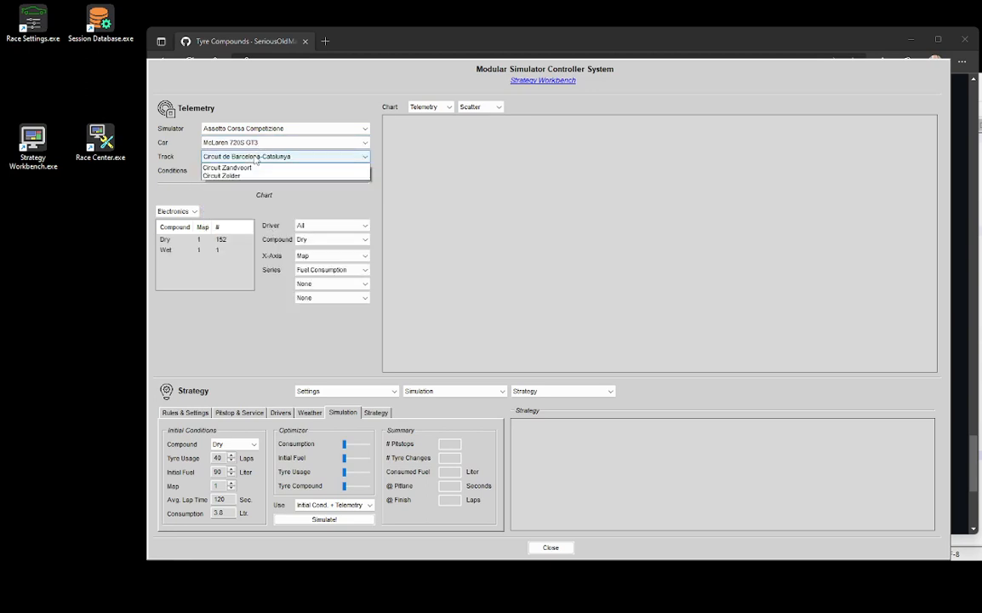
{"action": "left_click", "coordinate": [270, 257]}
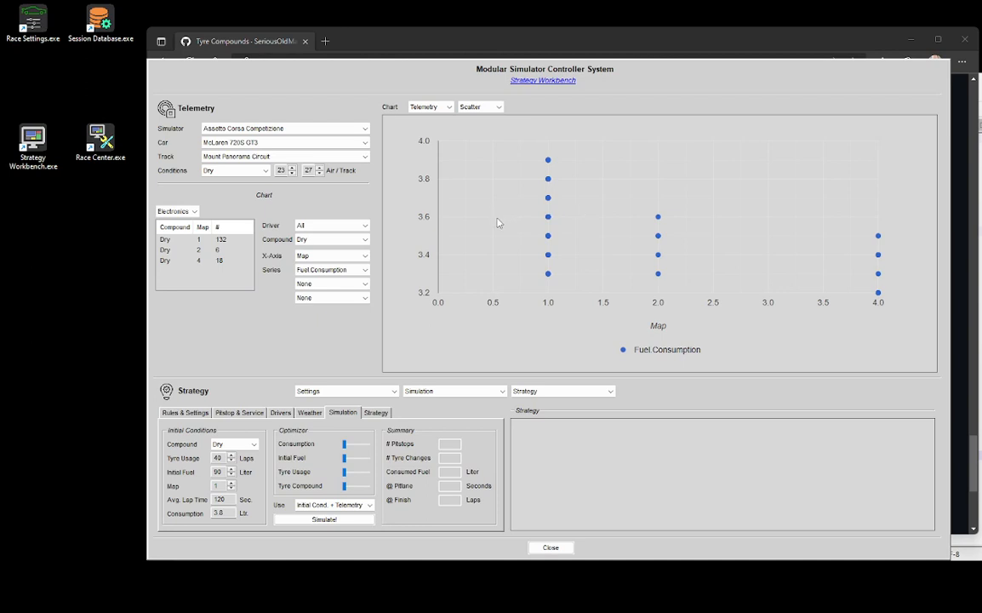
Step: Set the race duration to 180 minutes and maximum stint to 65 minutes, with pitstop, refuel and tyre change all Optional
{"action": "left_click", "coordinate": [185, 412]}
{"action": "left_click_drag", "start_coordinate": [225, 442], "coordinate": [201, 446]}
{"action": "type", "text": "180"}
{"action": "key", "text": "Tab"}
{"action": "type", "text": "65"}
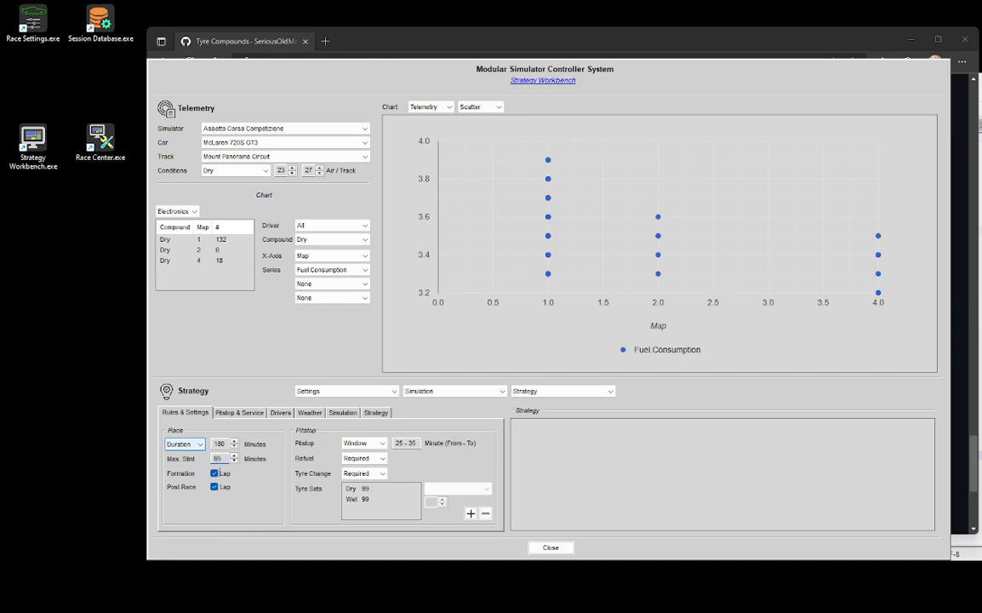
{"action": "left_click", "coordinate": [364, 443]}
{"action": "left_click", "coordinate": [356, 453]}
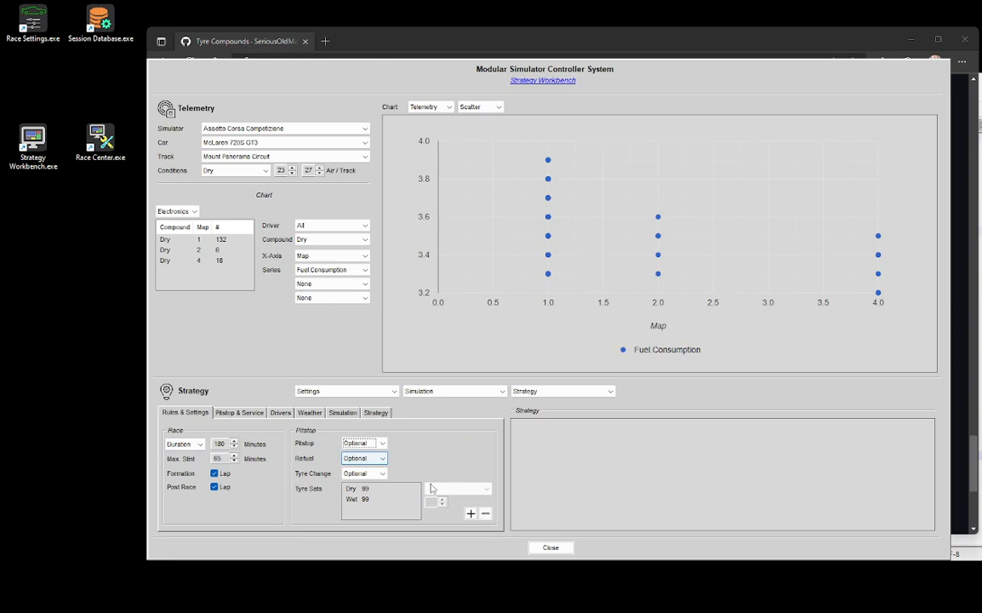
Step: Initialize the strategy settings from the database and check the pitstop service values
{"action": "left_click", "coordinate": [316, 391]}
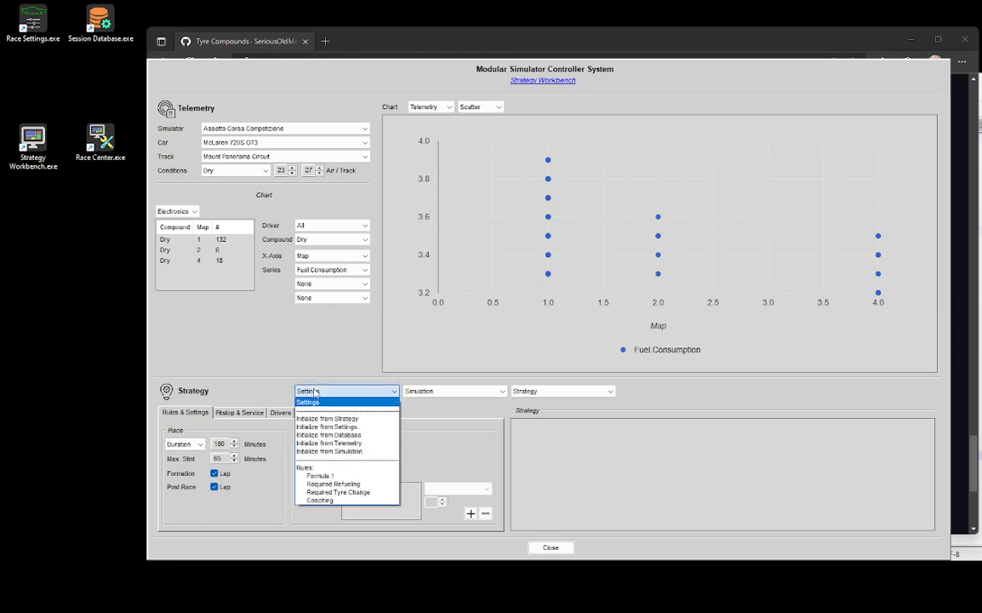
{"action": "left_click", "coordinate": [354, 436]}
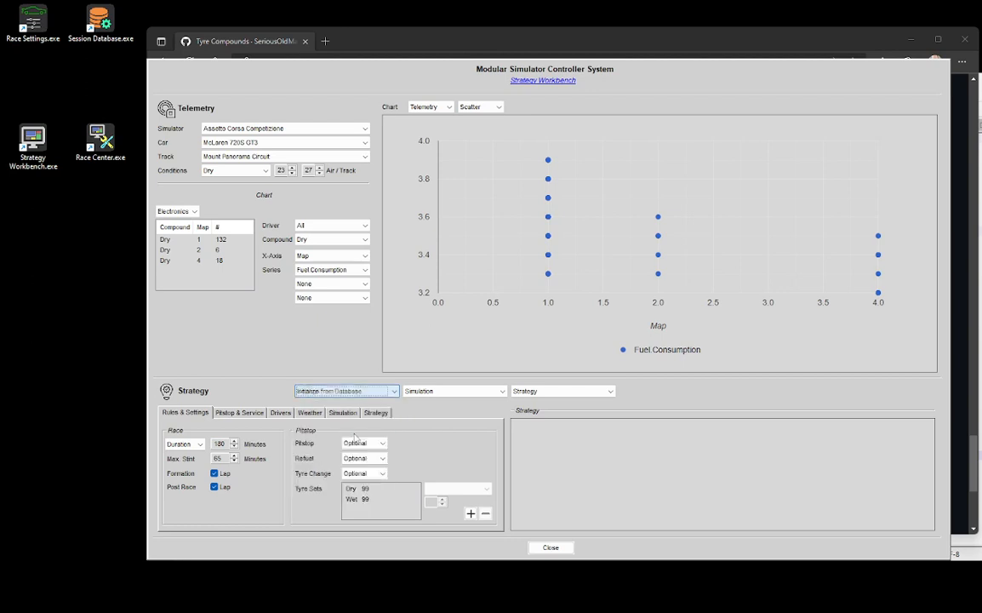
{"action": "left_click", "coordinate": [258, 413]}
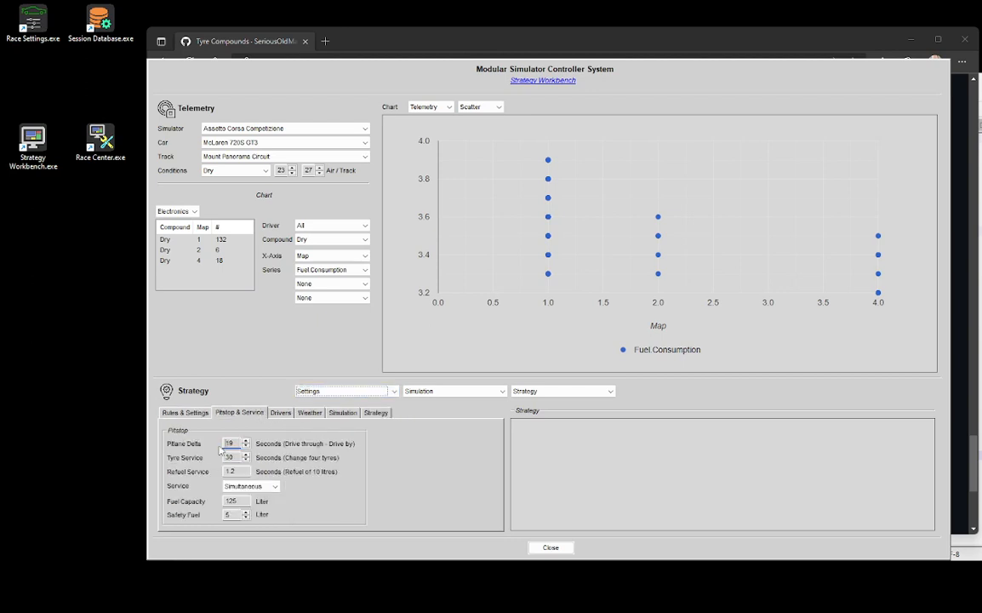
Step: Add a weather forecast entry at 00:10 with LightRain, air temperature 20 and track temperature 23
{"action": "left_click", "coordinate": [309, 413]}
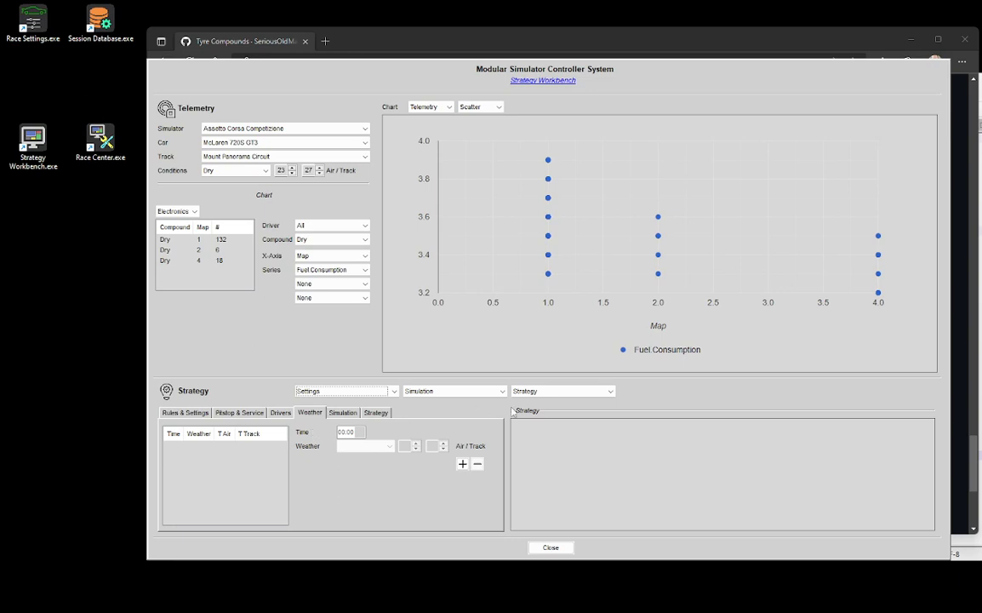
{"action": "left_click", "coordinate": [463, 465]}
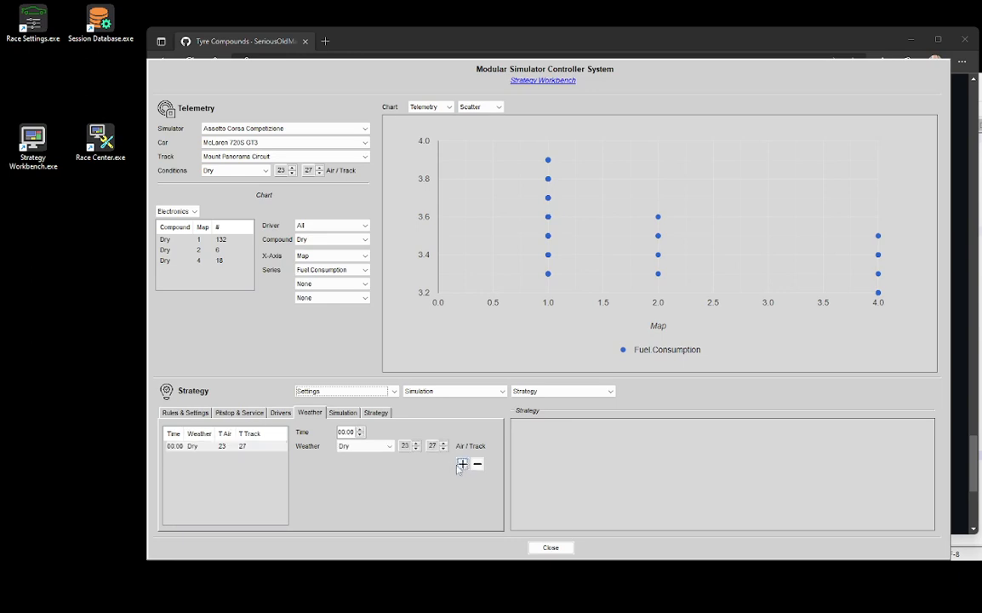
{"action": "left_click", "coordinate": [349, 433]}
{"action": "type", "text": "10"}
{"action": "left_click", "coordinate": [352, 445]}
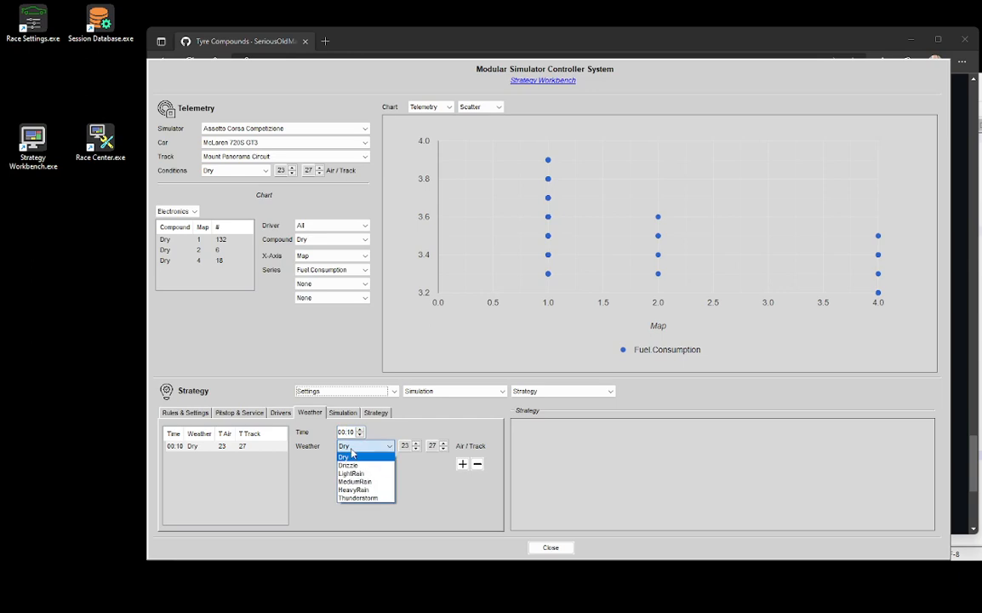
{"action": "left_click", "coordinate": [365, 473]}
{"action": "left_click", "coordinate": [416, 449]}
{"action": "left_click", "coordinate": [415, 448]}
{"action": "left_click", "coordinate": [416, 449]}
{"action": "left_click", "coordinate": [444, 450]}
{"action": "left_click", "coordinate": [443, 450]}
{"action": "left_click", "coordinate": [444, 449]}
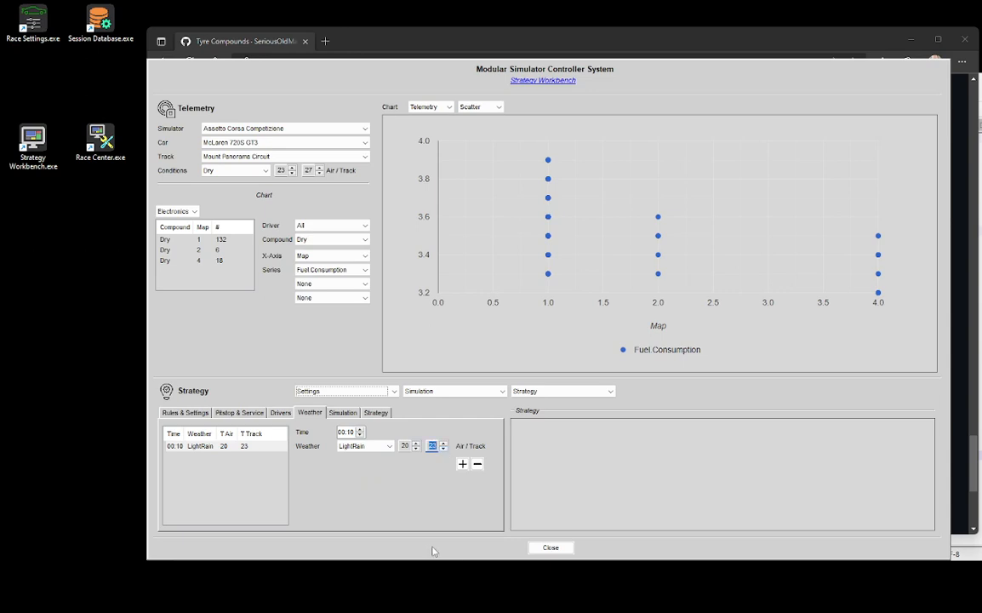
Step: Insert a second forecast entry after the first at 01:00 with MediumRain, air temperature 17 and track temperature 18
{"action": "left_click", "coordinate": [463, 465]}
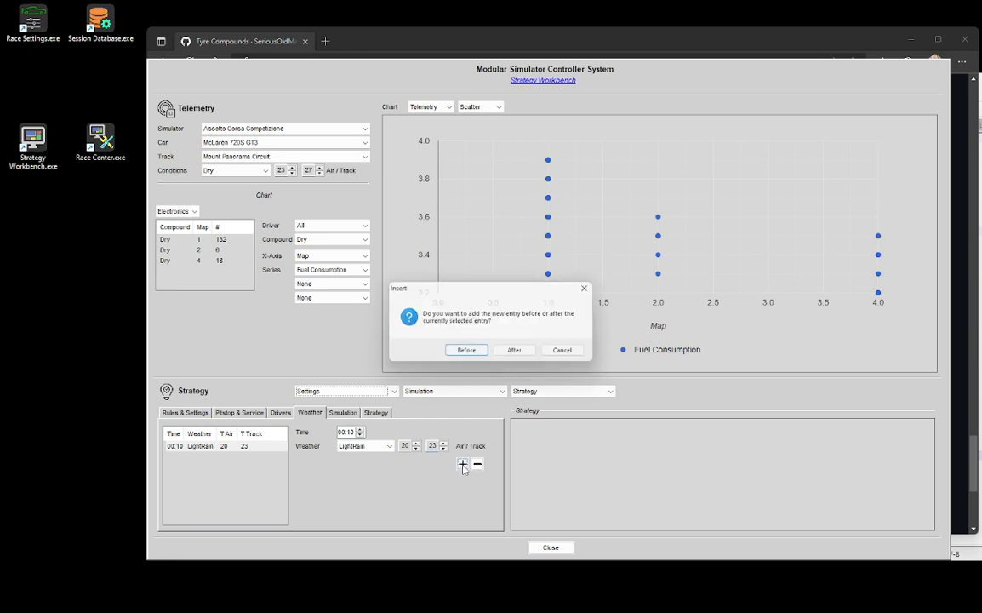
{"action": "left_click", "coordinate": [519, 354]}
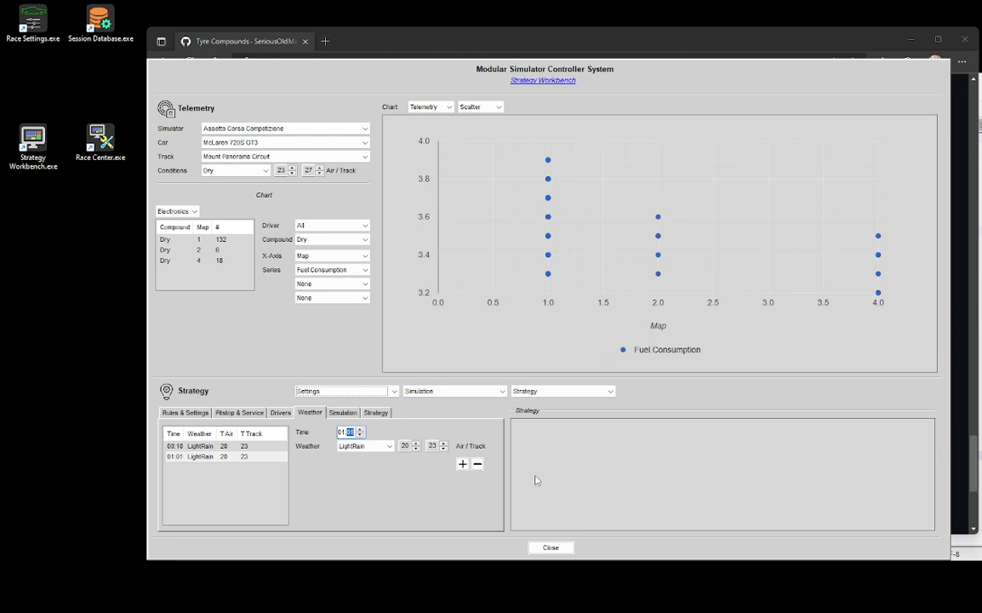
{"action": "left_click", "coordinate": [374, 446]}
{"action": "left_click", "coordinate": [377, 483]}
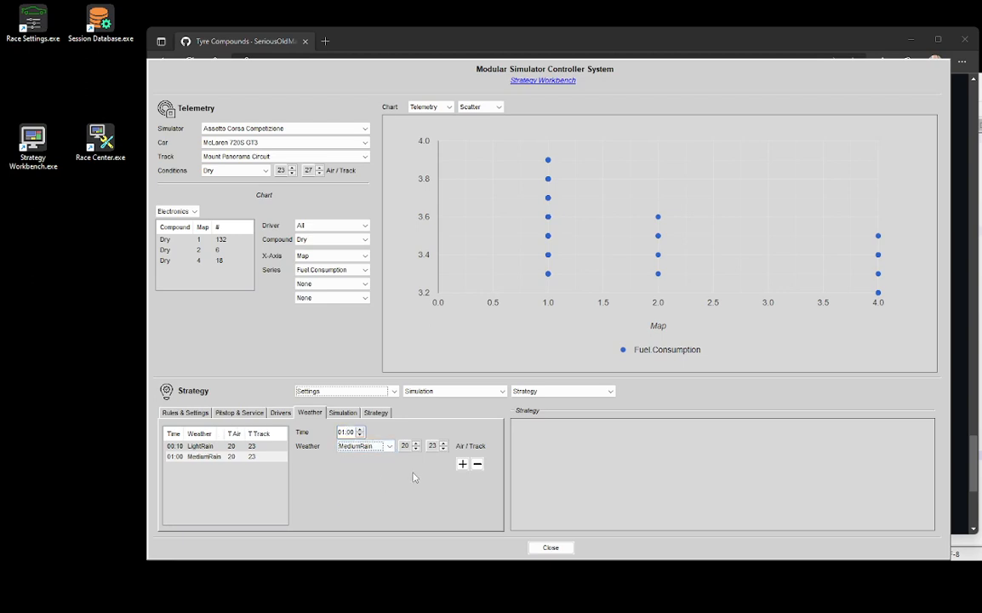
{"action": "left_click", "coordinate": [416, 448]}
{"action": "left_click", "coordinate": [416, 449]}
{"action": "left_click", "coordinate": [416, 449]}
{"action": "left_click", "coordinate": [444, 450]}
{"action": "left_click", "coordinate": [445, 449]}
{"action": "left_click", "coordinate": [445, 449]}
{"action": "left_click", "coordinate": [444, 449]}
{"action": "left_click", "coordinate": [444, 450]}
Step: Insert a third forecast entry after the second at 02:00 with Drizzle, air temperature 19 and track temperature 21
{"action": "left_click", "coordinate": [462, 463]}
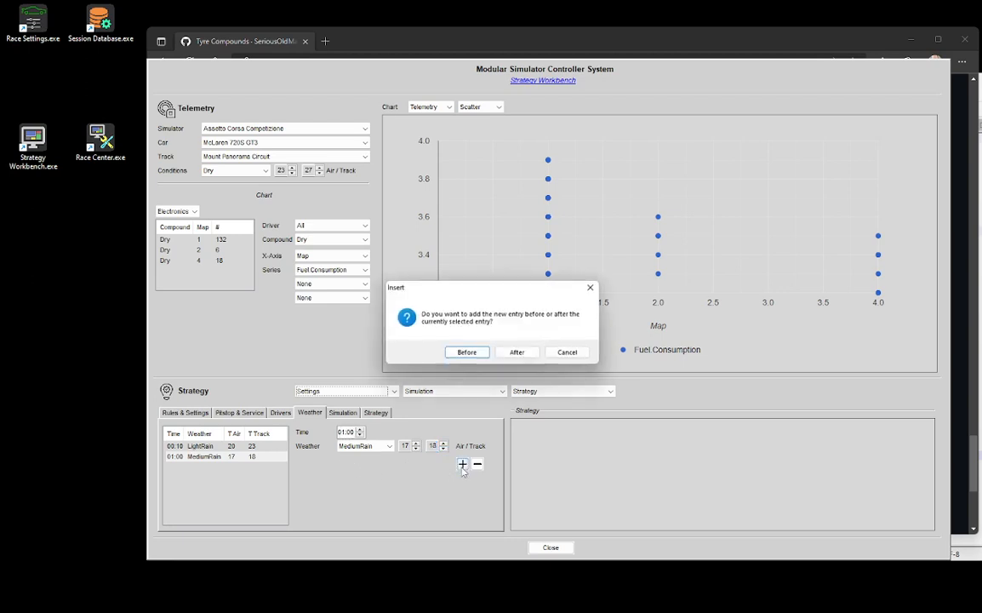
{"action": "left_click", "coordinate": [518, 352]}
{"action": "left_click", "coordinate": [379, 450]}
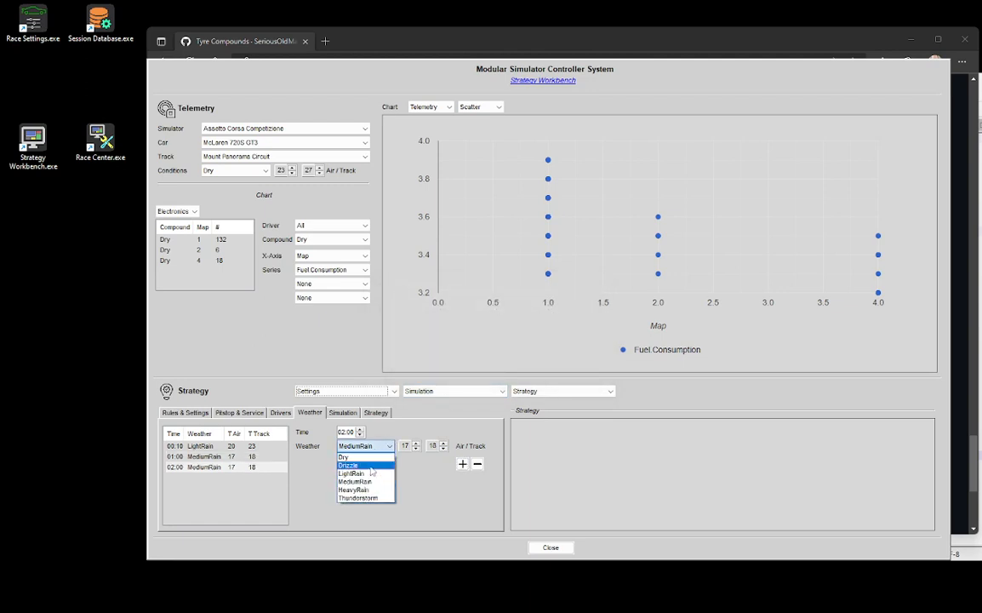
{"action": "left_click", "coordinate": [371, 467]}
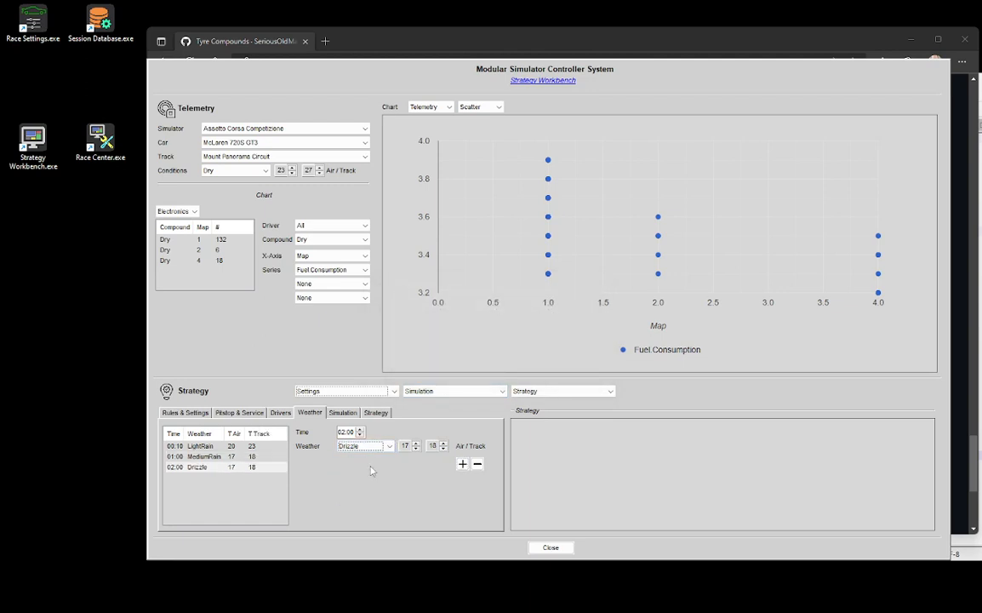
{"action": "left_click", "coordinate": [416, 443]}
{"action": "left_click", "coordinate": [416, 444]}
{"action": "left_click", "coordinate": [443, 444]}
{"action": "left_click", "coordinate": [442, 444]}
{"action": "left_click", "coordinate": [443, 444]}
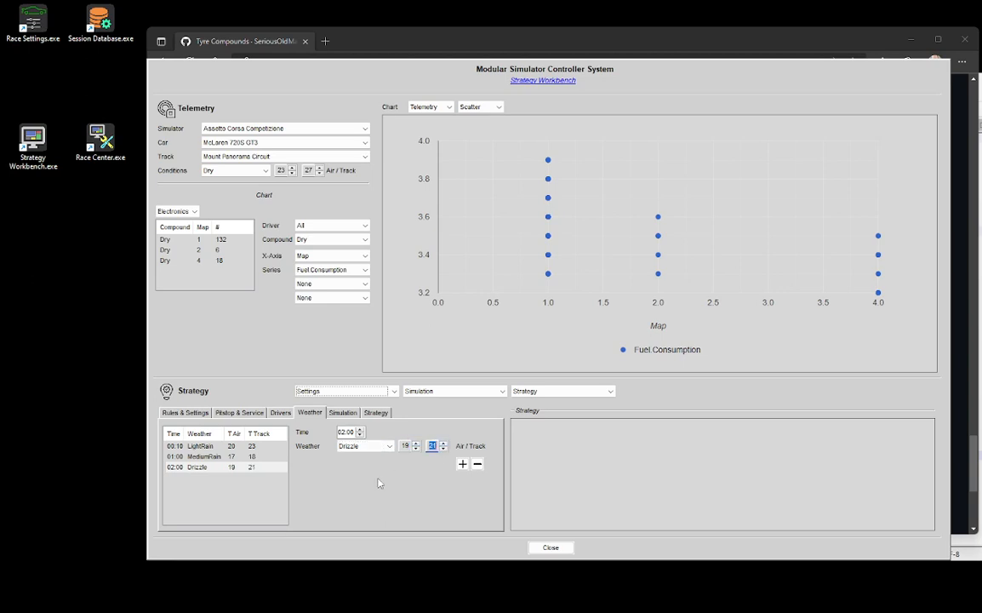
Step: Insert a final forecast entry after the Drizzle one at 02:30 with Dry weather, air temperature 22 and track temperature 25
{"action": "left_click", "coordinate": [462, 464]}
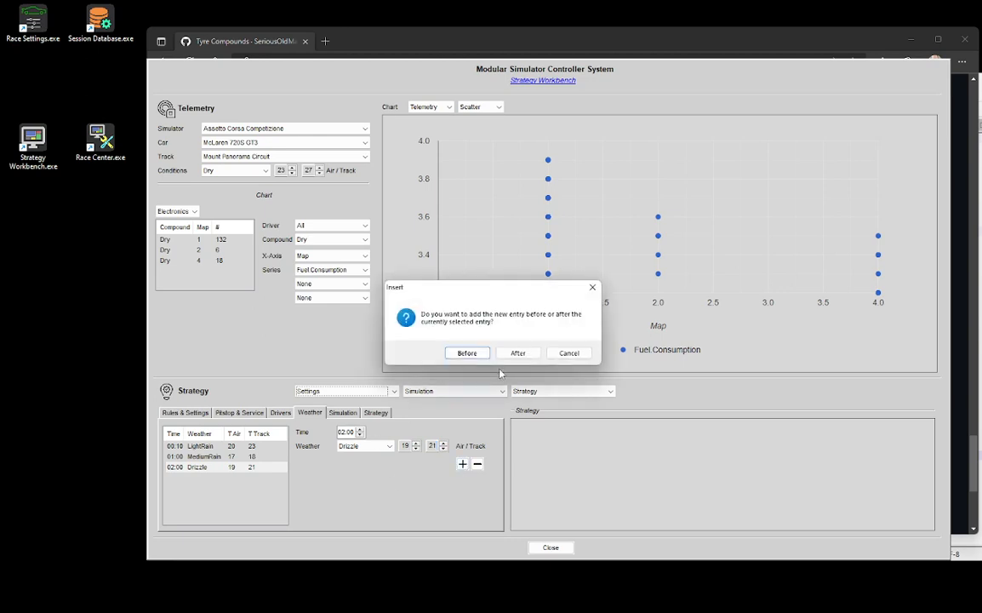
{"action": "left_click", "coordinate": [518, 354]}
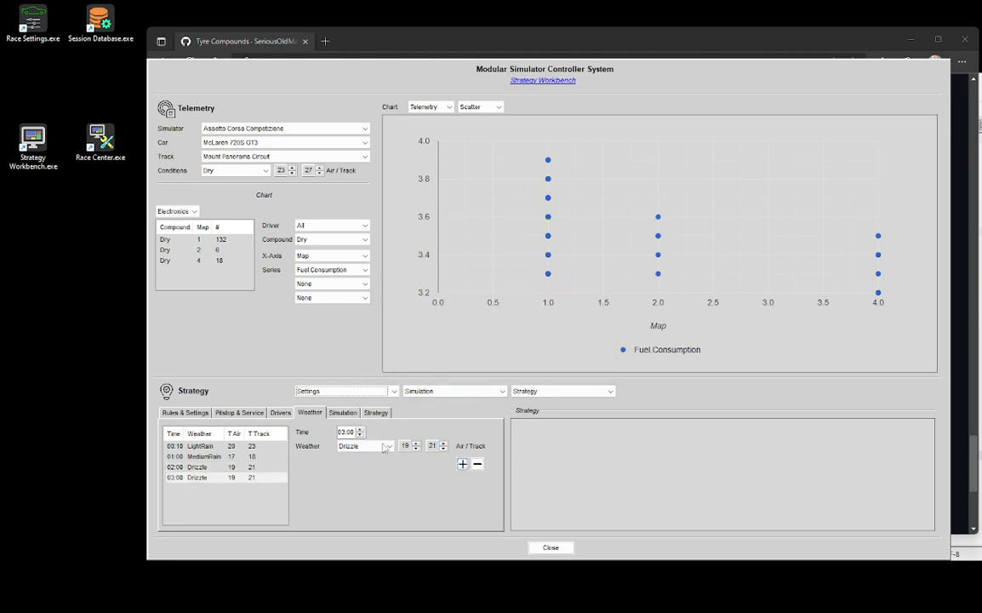
{"action": "left_click", "coordinate": [344, 433]}
{"action": "type", "text": "2"}
{"action": "key", "text": "Tab"}
{"action": "key", "text": "Up"}
{"action": "key", "text": "Down"}
{"action": "key", "text": "Up"}
{"action": "key", "text": "shift+Tab"}
{"action": "key", "text": "Right"}
{"action": "type", "text": "3"}
{"action": "left_click", "coordinate": [415, 443]}
{"action": "left_click", "coordinate": [416, 444]}
{"action": "left_click", "coordinate": [443, 443]}
{"action": "left_click", "coordinate": [442, 444]}
{"action": "left_click", "coordinate": [442, 443]}
{"action": "left_click", "coordinate": [443, 443]}
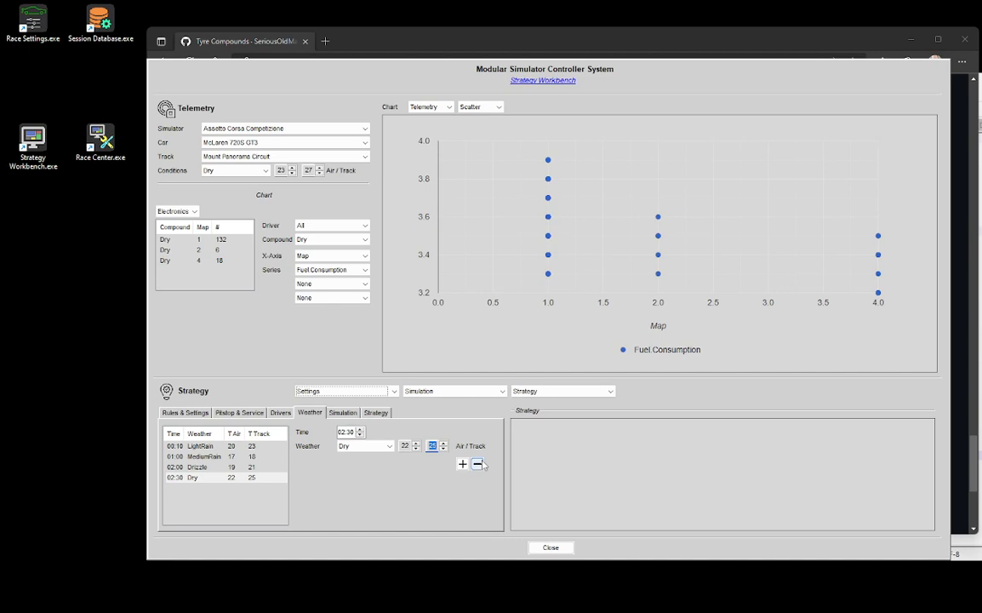
Step: Set the simulation to use Telemetry Data only and run the strategy simulation
{"action": "left_click", "coordinate": [343, 412]}
{"action": "left_click", "coordinate": [328, 504]}
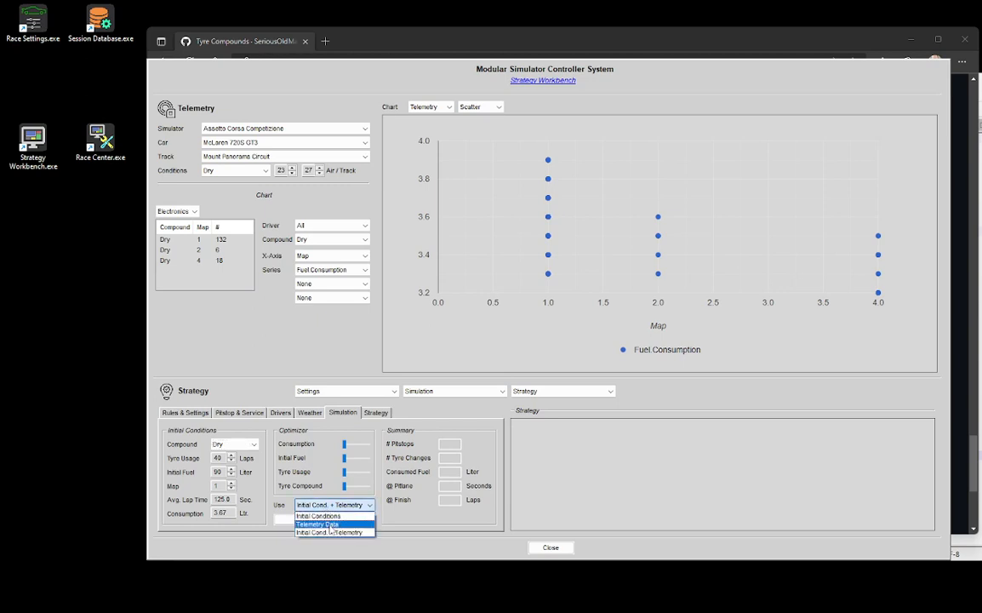
{"action": "left_click", "coordinate": [329, 525]}
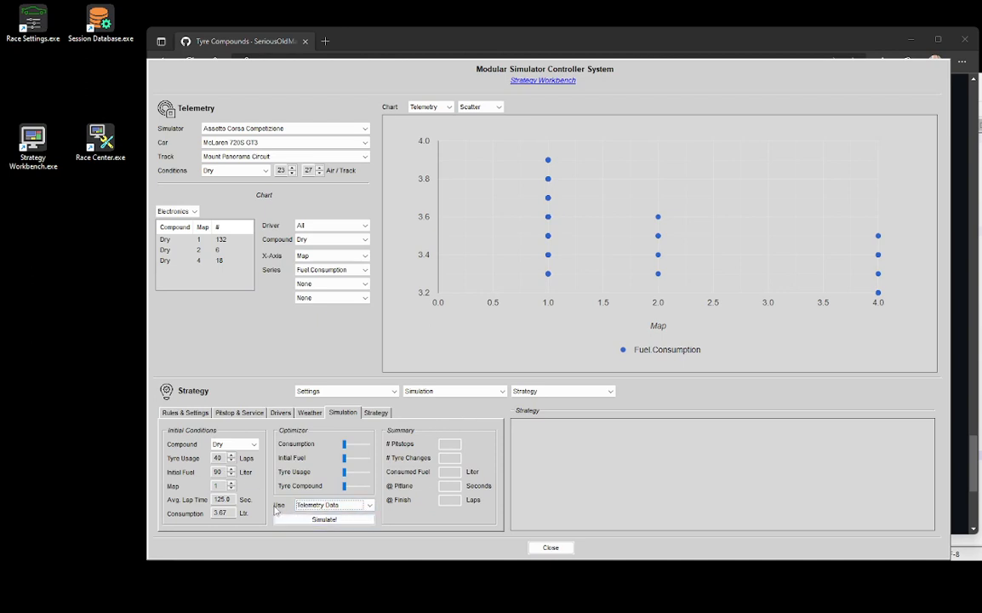
{"action": "left_click", "coordinate": [313, 525]}
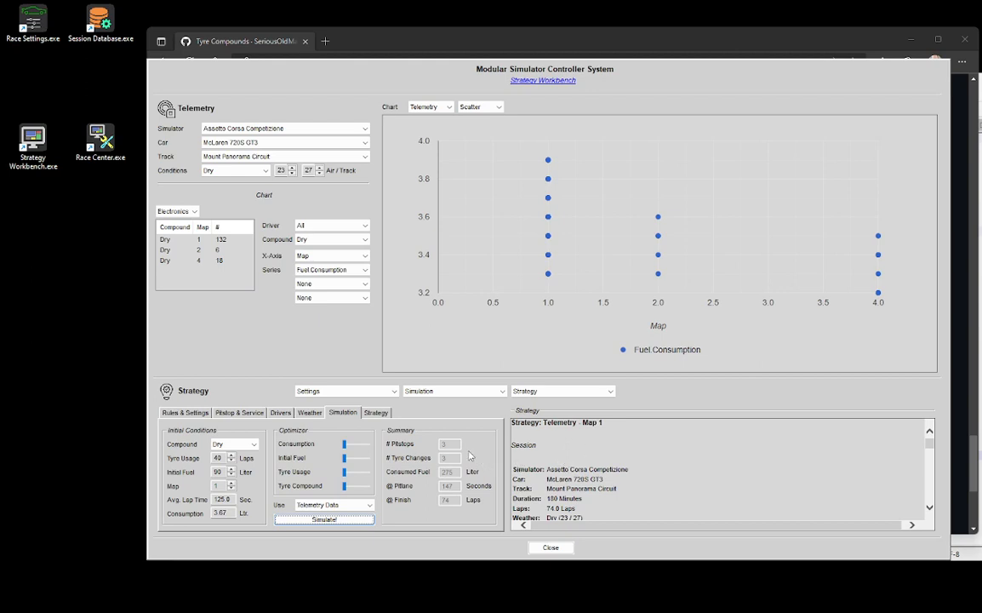
Step: Examine the simulated strategy's stint table, tyre changes and Consumables chart, comparing them with the pitstop rules and initial conditions
{"action": "scroll", "coordinate": [635, 469], "scroll_direction": "down", "scroll_amount": 5}
{"action": "scroll", "coordinate": [634, 469], "scroll_direction": "down", "scroll_amount": 5}
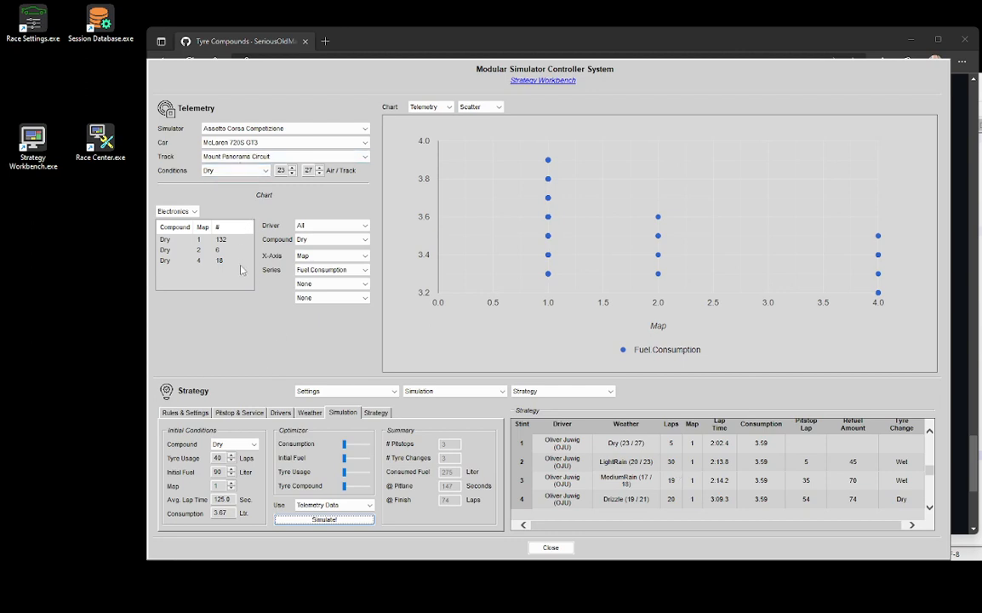
{"action": "left_click", "coordinate": [188, 413]}
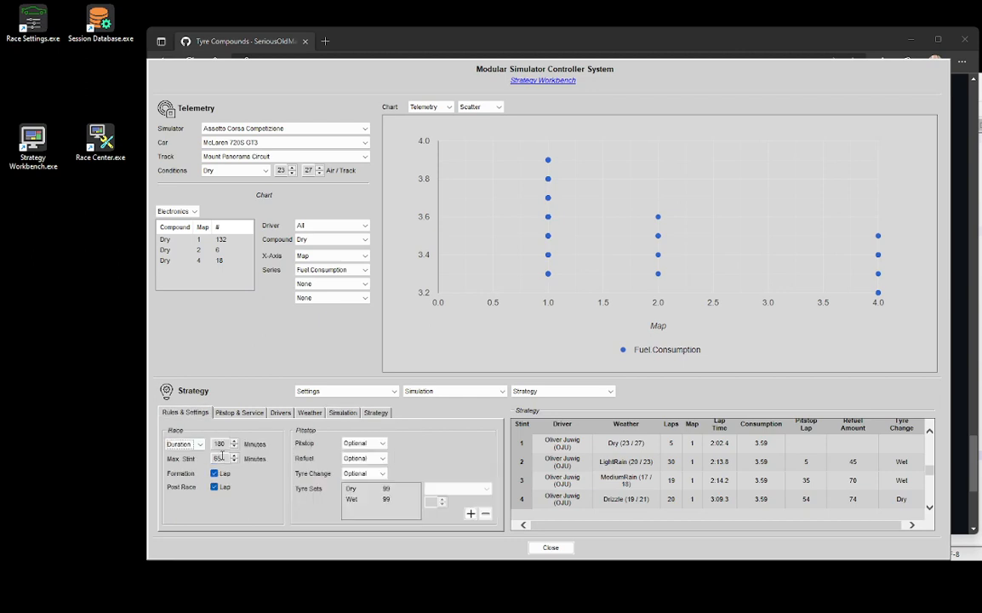
{"action": "left_click", "coordinate": [340, 413]}
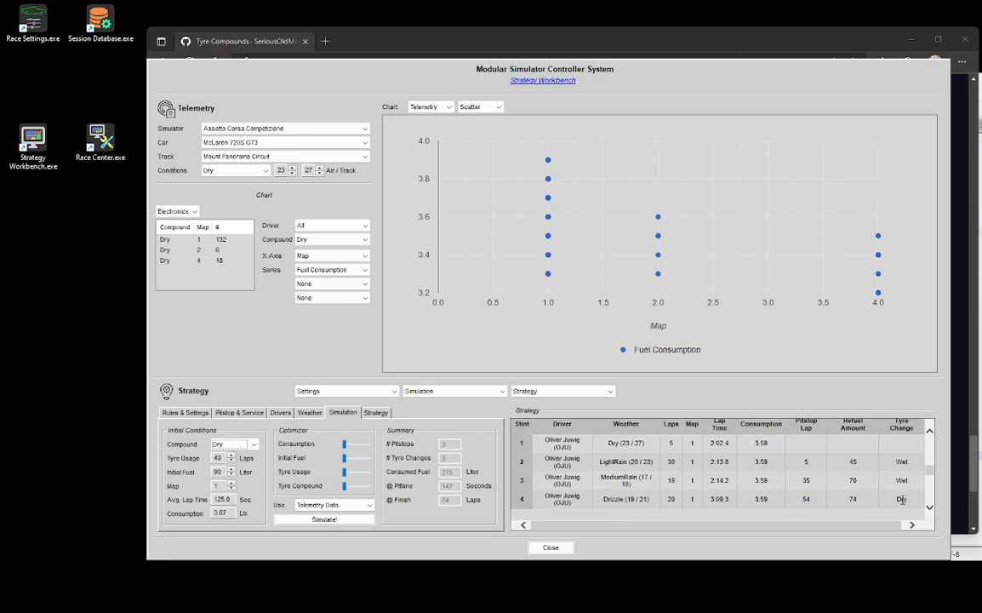
{"action": "scroll", "coordinate": [902, 500], "scroll_direction": "down", "scroll_amount": 5}
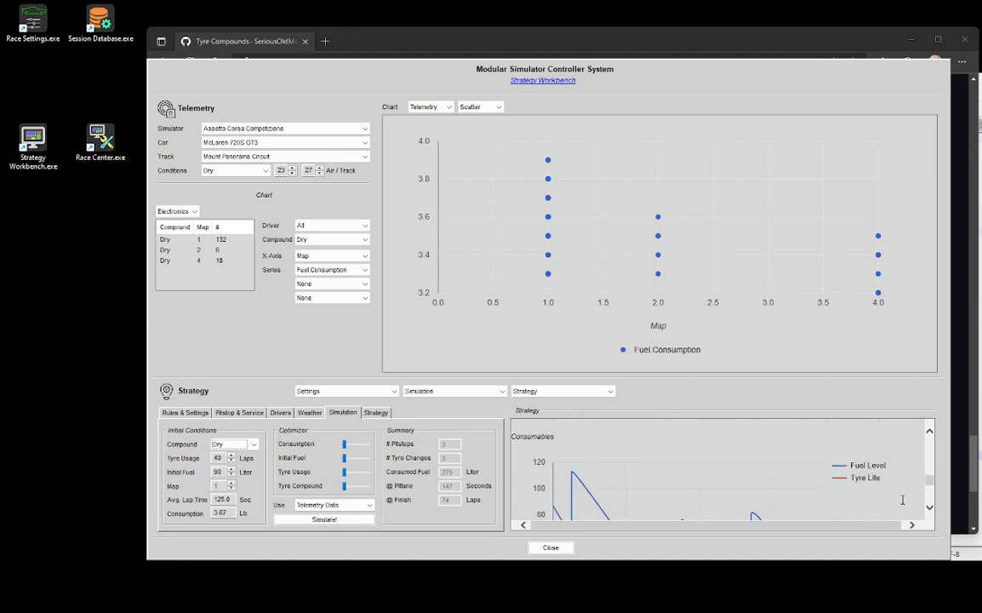
{"action": "scroll", "coordinate": [901, 500], "scroll_direction": "down", "scroll_amount": 1}
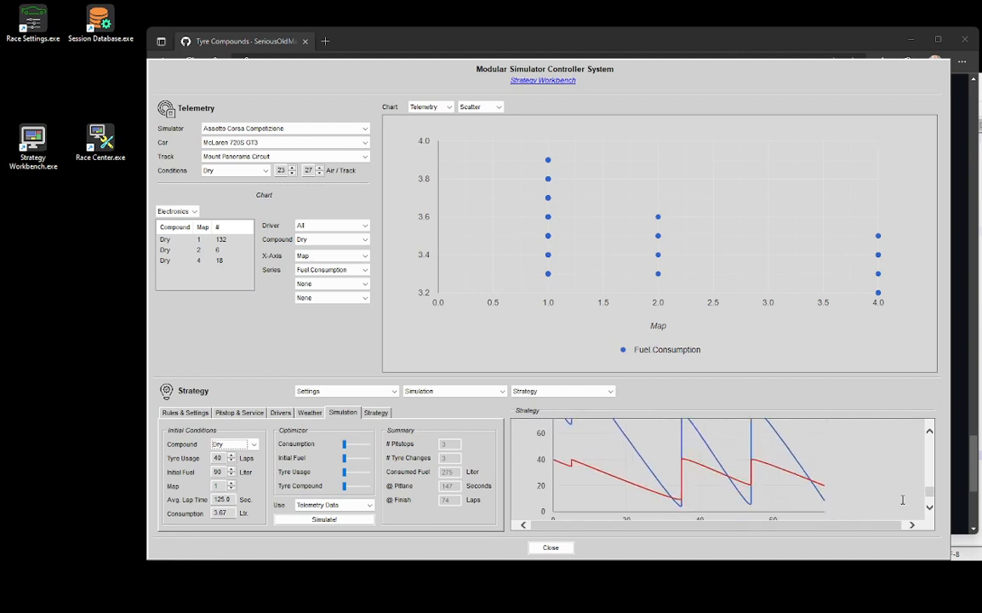
{"action": "scroll", "coordinate": [902, 500], "scroll_direction": "up", "scroll_amount": 1}
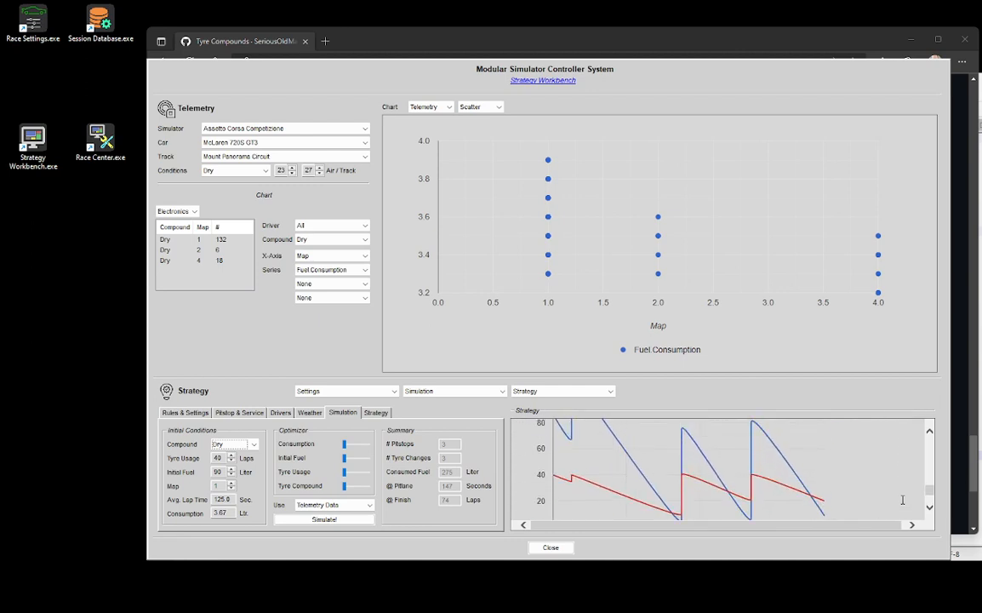
{"action": "scroll", "coordinate": [902, 500], "scroll_direction": "up", "scroll_amount": 6}
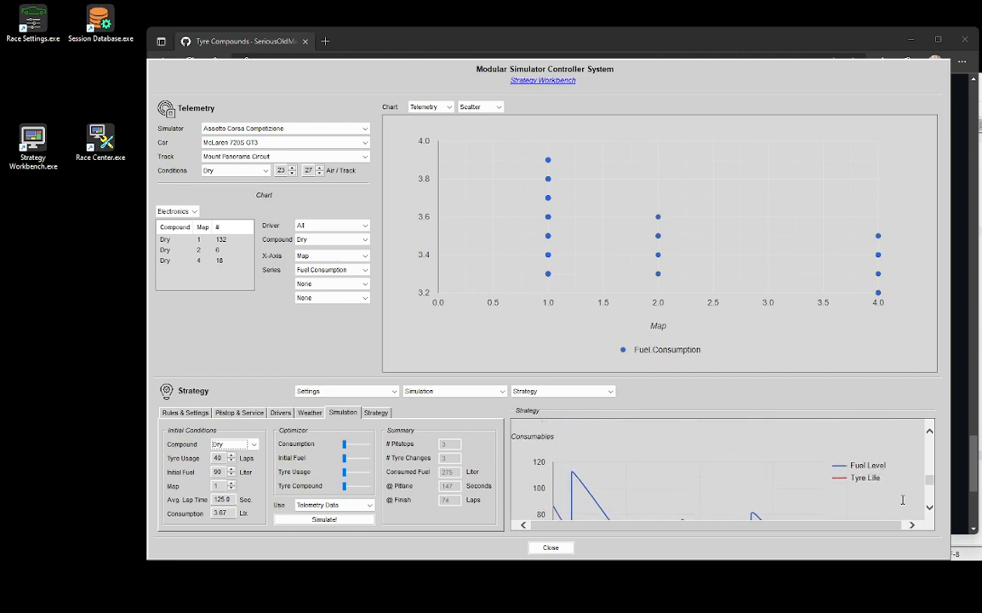
Step: Review the simulated strategy's stint table against the weather forecast entries and look through the available strategy commands
{"action": "scroll", "coordinate": [903, 499], "scroll_direction": "up", "scroll_amount": 1}
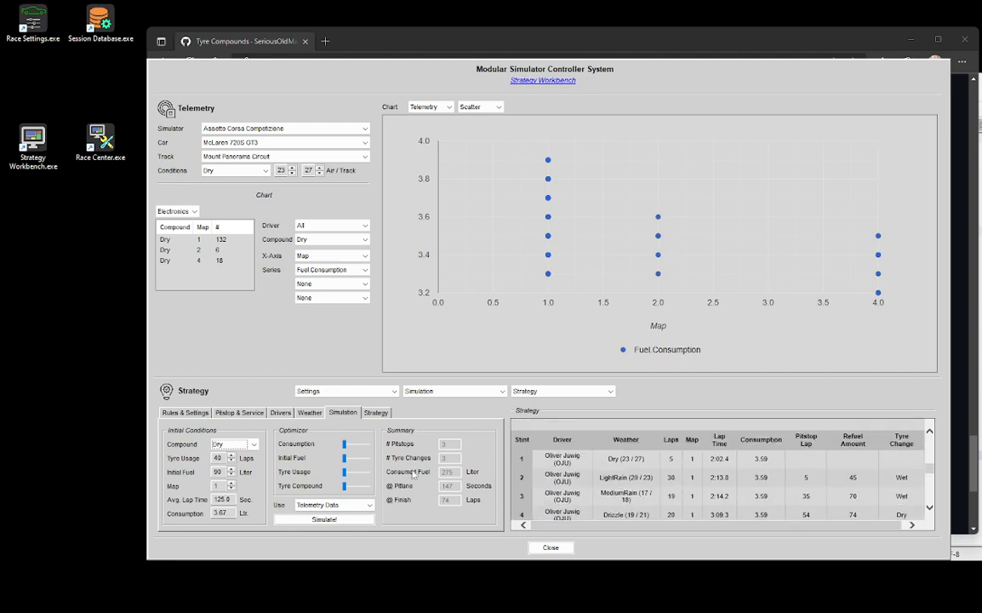
{"action": "left_click", "coordinate": [562, 391]}
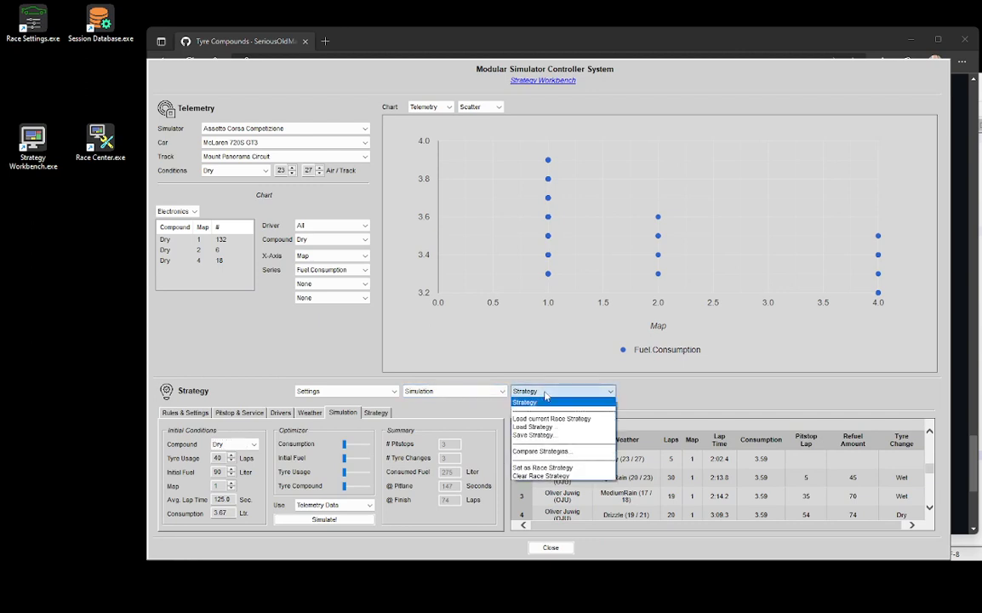
{"action": "left_click", "coordinate": [662, 399]}
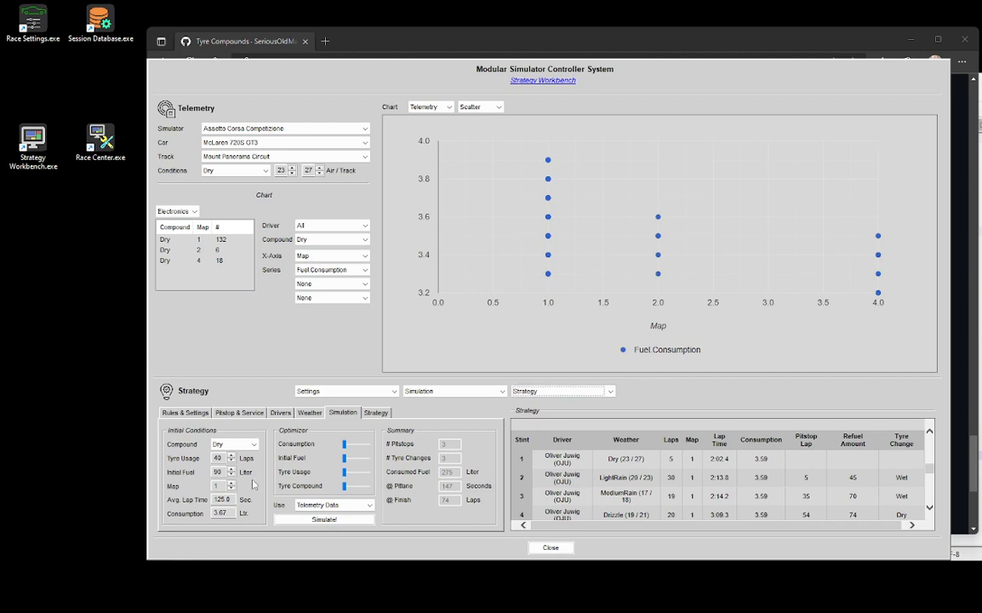
{"action": "left_click", "coordinate": [310, 413]}
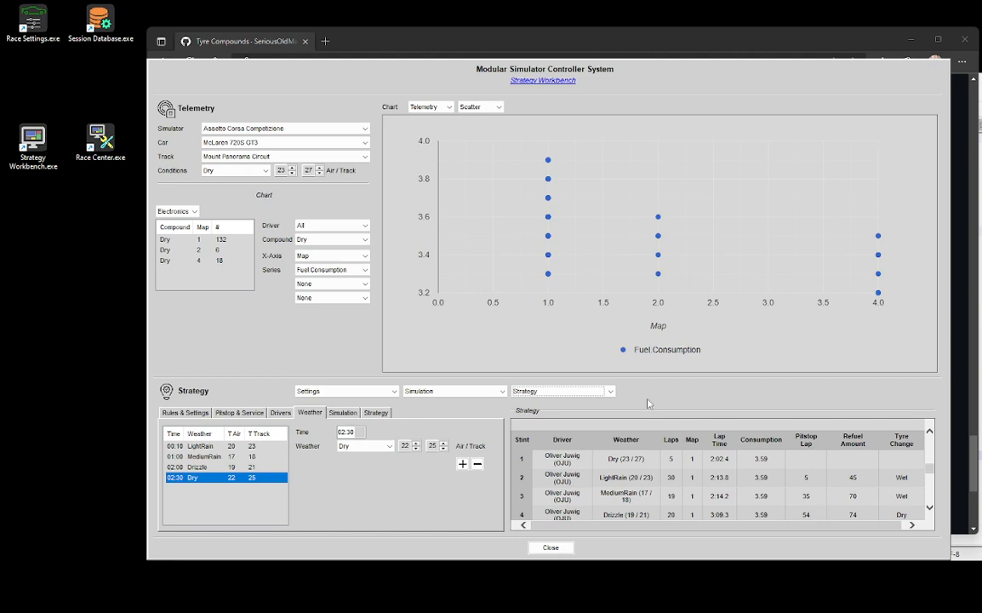
{"action": "scroll", "coordinate": [645, 479], "scroll_direction": "down", "scroll_amount": 1}
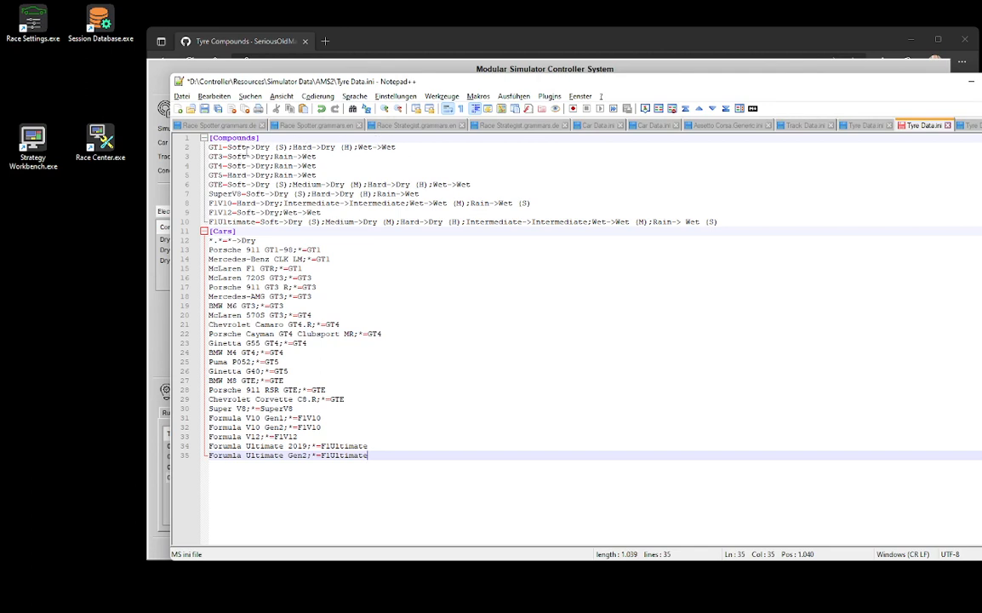
Step: In Notepad++, correct the McLaren 570S car name under [Cars] in the AMS2 Tyre Data.ini to "McLaren 570S GT4"
{"action": "left_click_drag", "start_coordinate": [248, 148], "coordinate": [229, 148]}
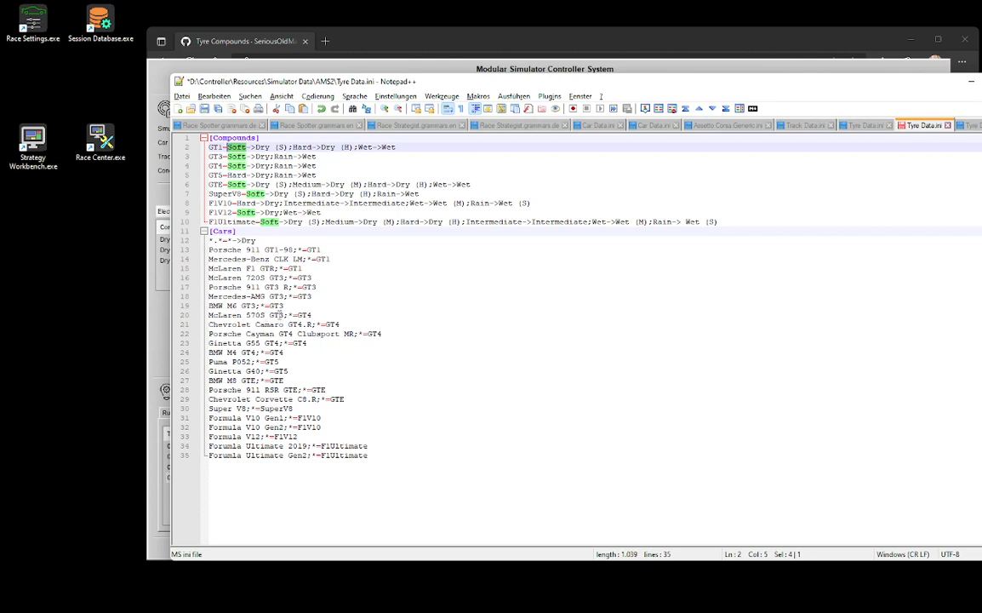
{"action": "left_click", "coordinate": [282, 315]}
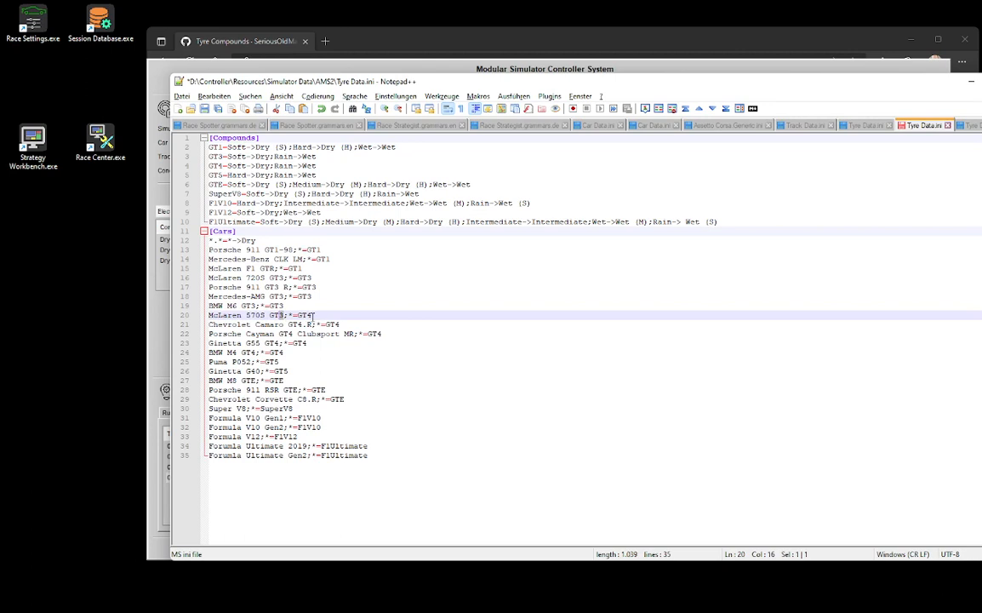
{"action": "type", "text": "4"}
{"action": "left_click", "coordinate": [313, 316]}
Step: Highlight the GT4 compound mapping "Soft->Dry;Rain->Wet" and inspect how its Soft compound is assigned
{"action": "mouse_move", "coordinate": [227, 166]}
{"action": "left_mouse_down"}
{"action": "mouse_move", "coordinate": [298, 166]}
{"action": "mouse_move", "coordinate": [227, 166]}
{"action": "left_mouse_up"}
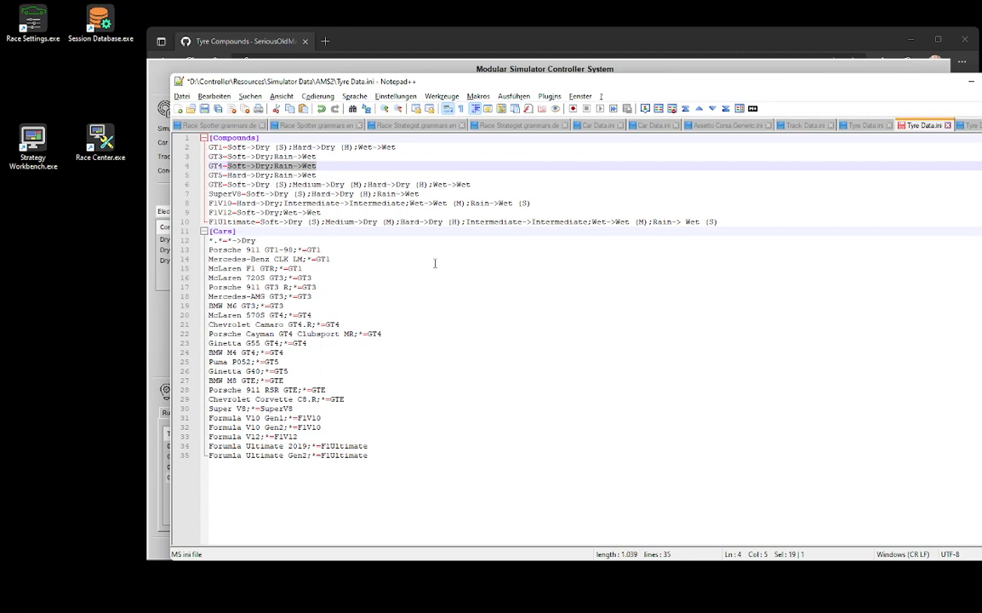
{"action": "left_click", "coordinate": [254, 166]}
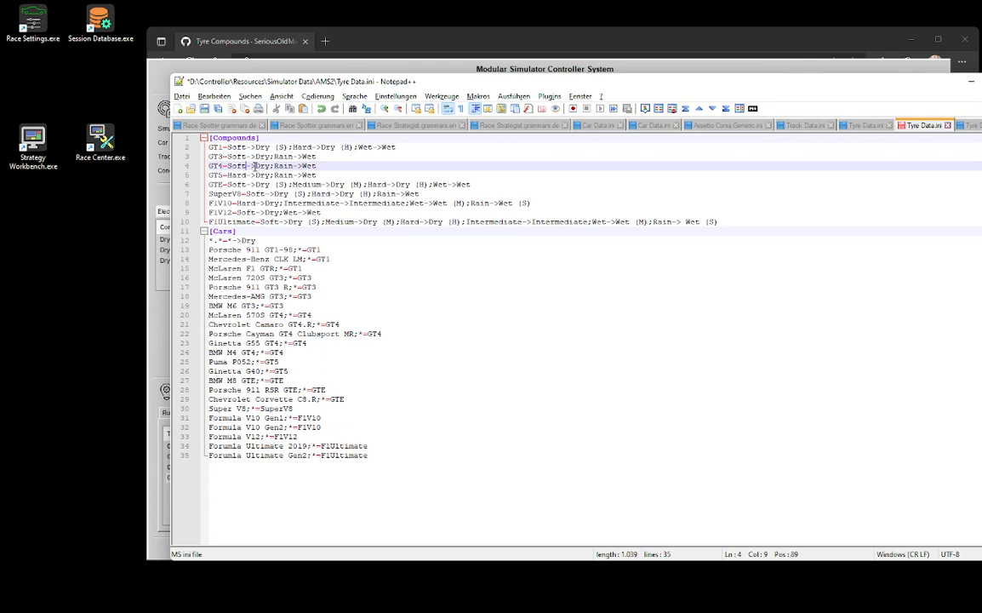
{"action": "key", "text": "Right"}
Step: Switch to the Tyre Compounds wiki page in the browser and read the default compound section and the simulator-specific notes
{"action": "left_click", "coordinate": [202, 41]}
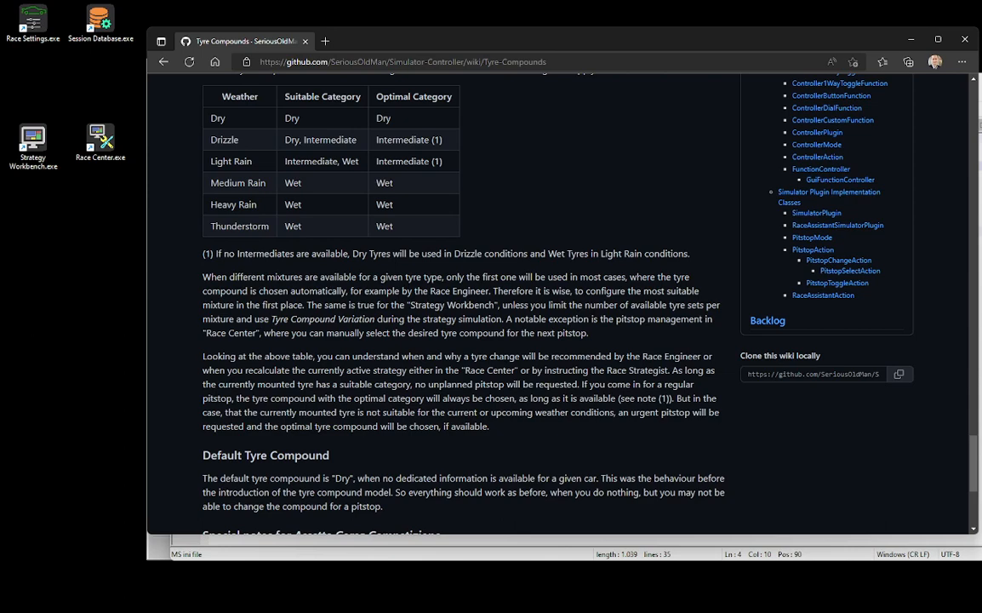
{"action": "scroll", "coordinate": [536, 324], "scroll_direction": "down", "scroll_amount": 3}
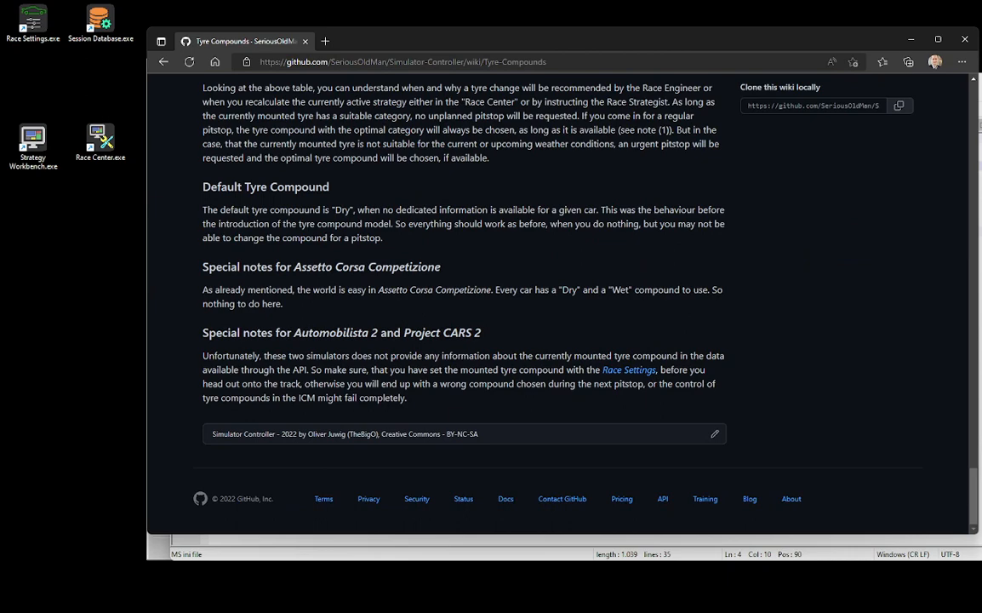
{"action": "scroll", "coordinate": [331, 385], "scroll_direction": "up", "scroll_amount": 2}
{"action": "scroll", "coordinate": [331, 385], "scroll_direction": "down", "scroll_amount": 1}
{"action": "scroll", "coordinate": [330, 385], "scroll_direction": "down", "scroll_amount": 1}
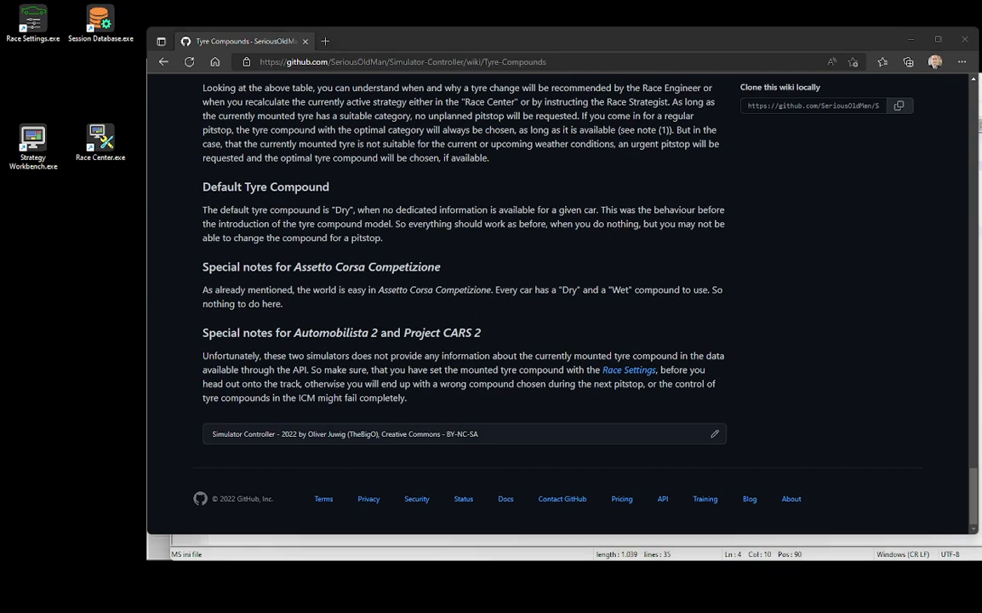
Step: Open Race Settings from the desktop and view the tyre compound choices for the initial setup, keeping Dry
{"action": "key", "text": "alt+Tab"}
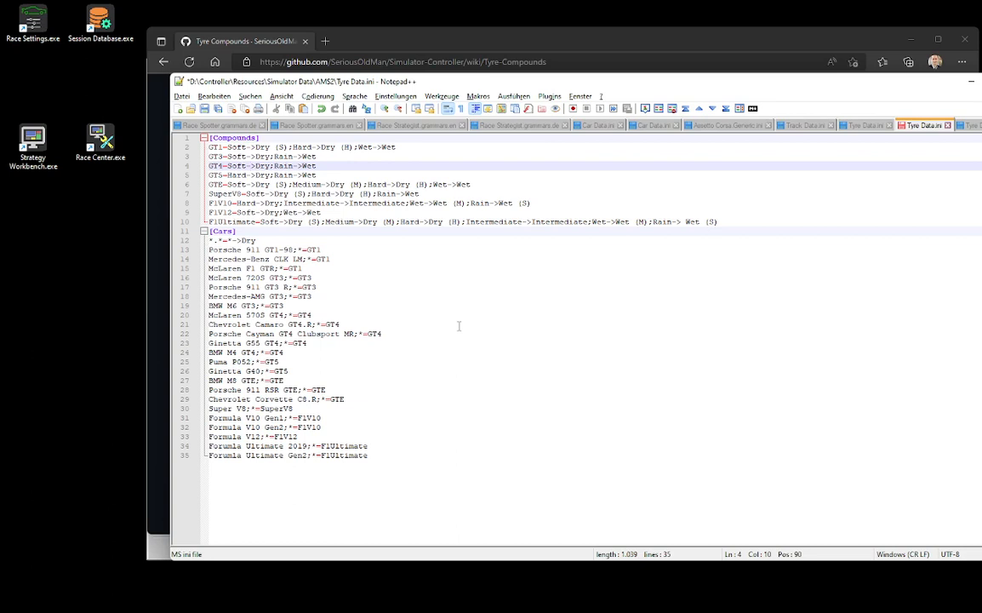
{"action": "left_click", "coordinate": [33, 21]}
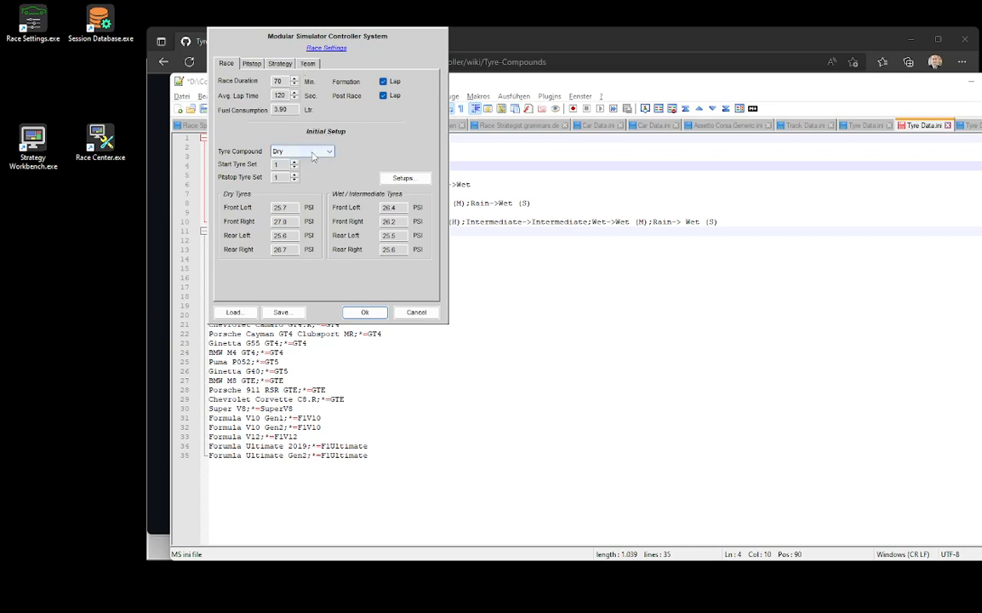
{"action": "left_click", "coordinate": [283, 150]}
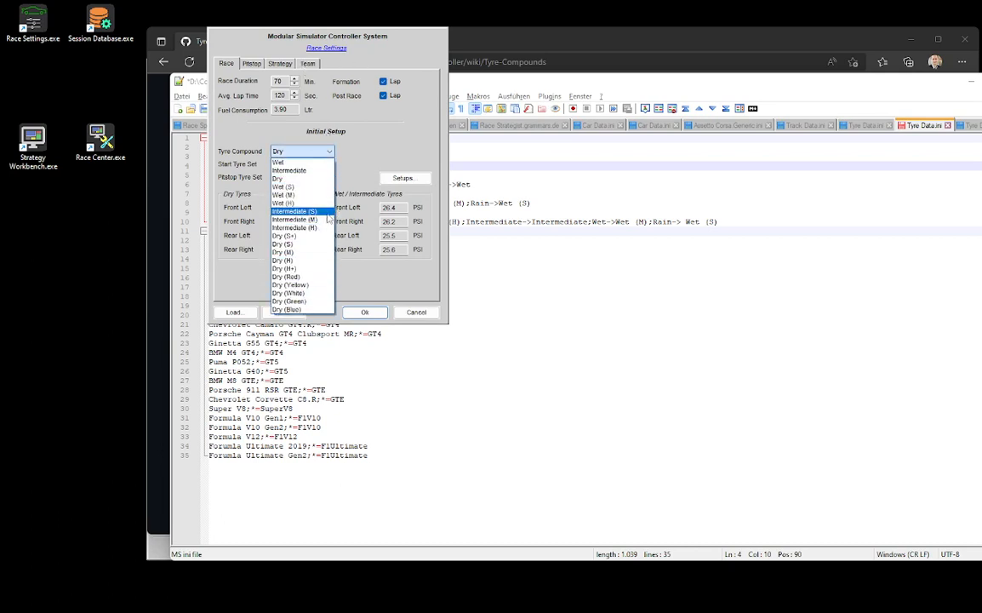
{"action": "left_click", "coordinate": [330, 149]}
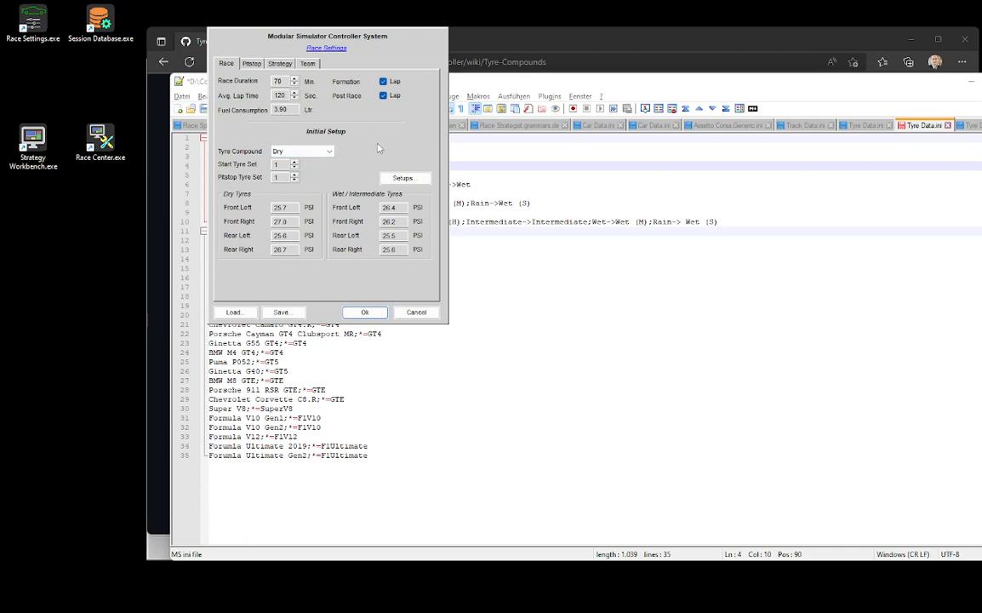